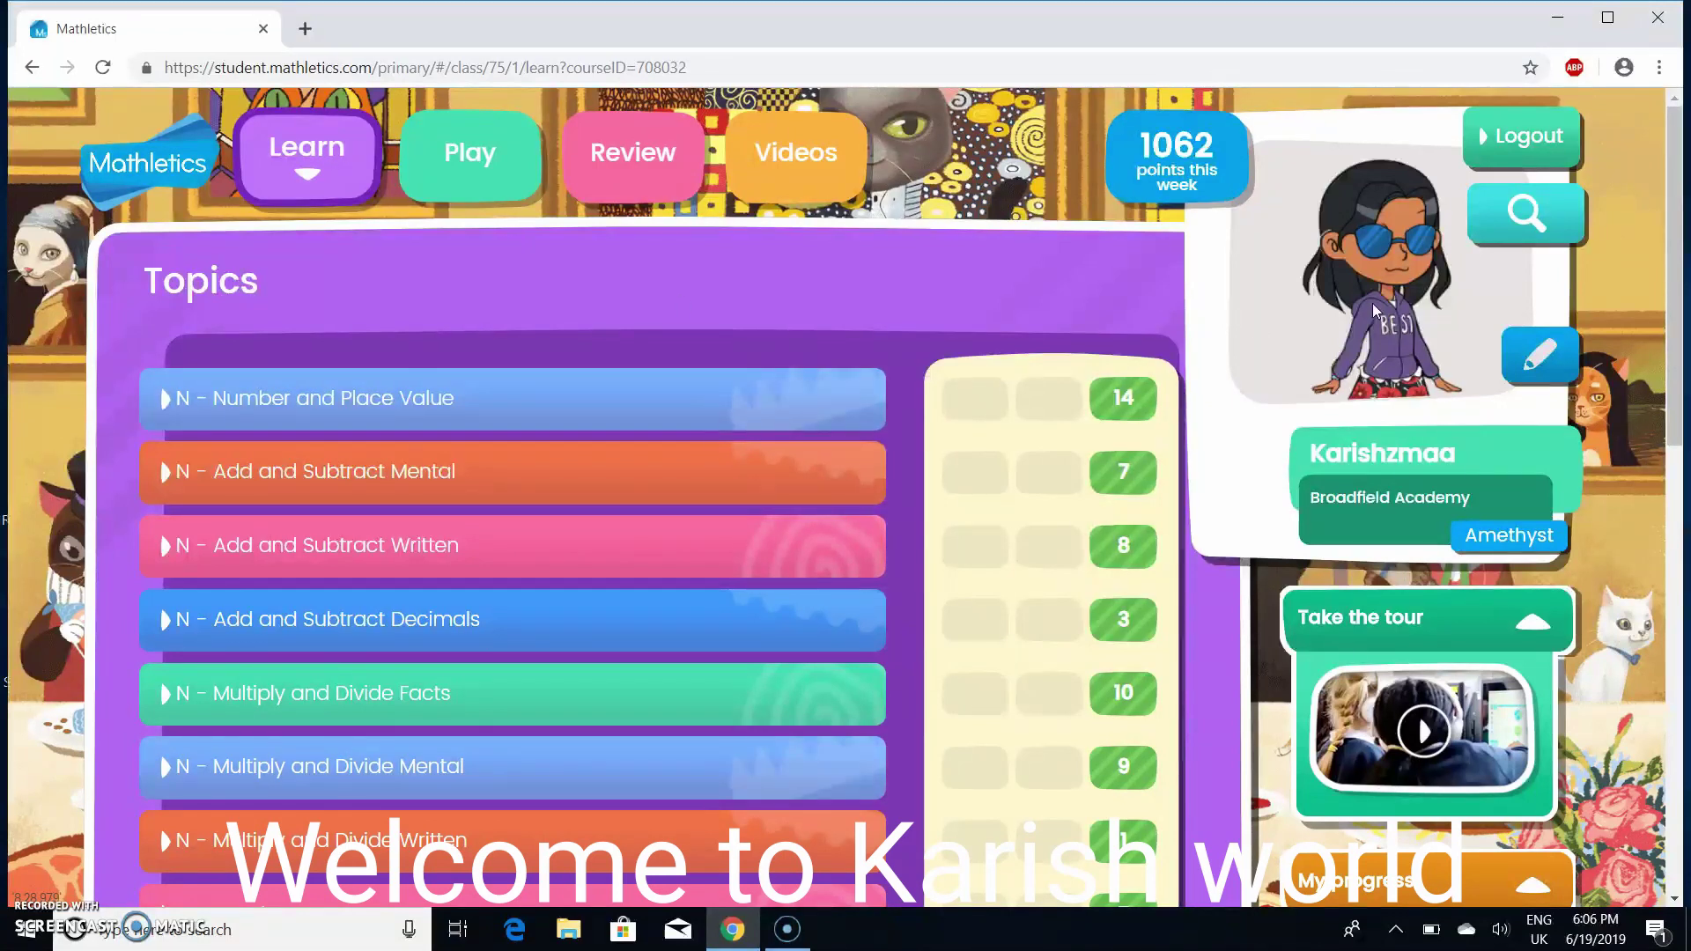
Step: From the profile page, open the avatar editor and pick the round-faced character with the hair flower
click(1556, 353)
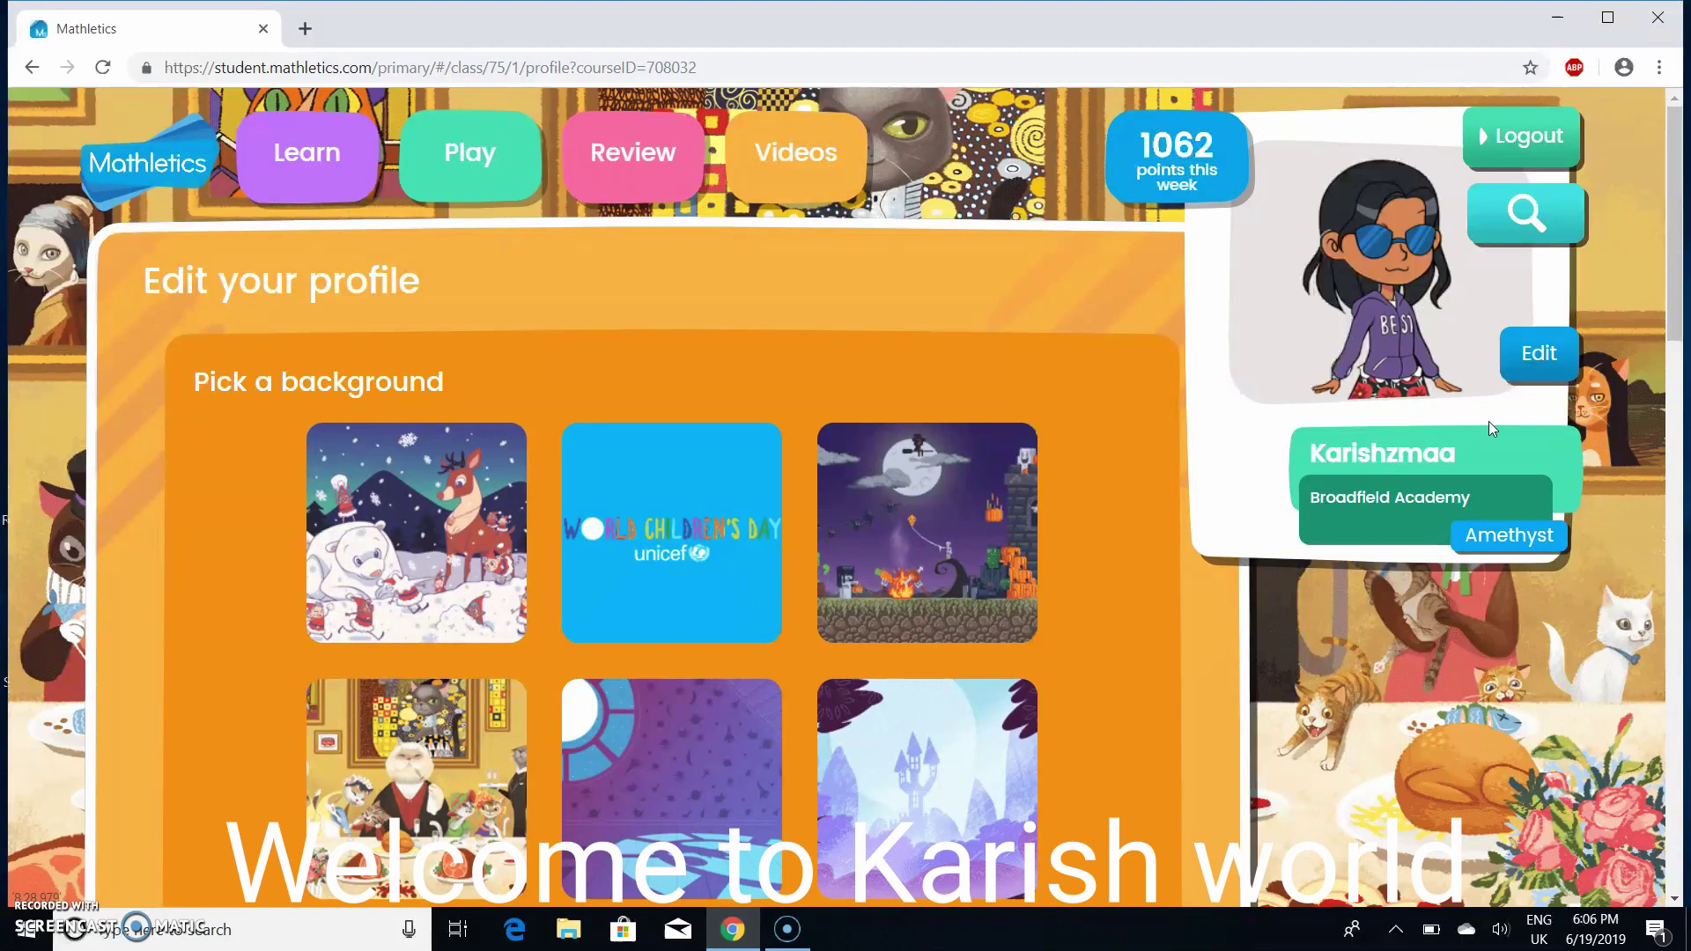
click(1533, 359)
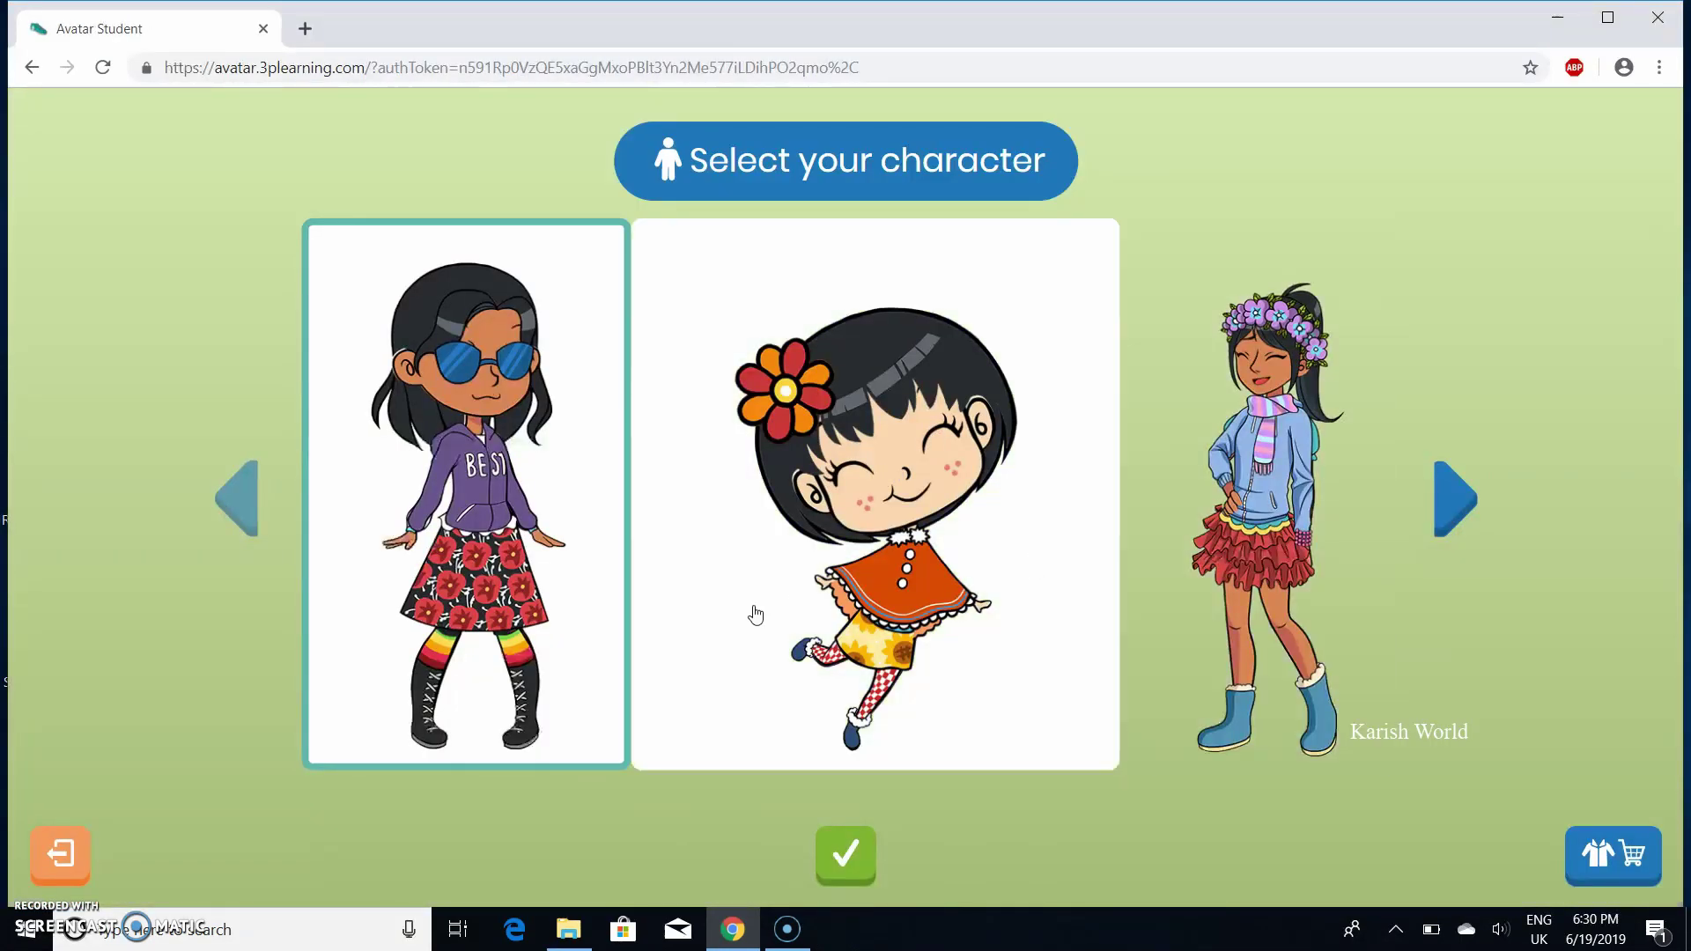
click(908, 577)
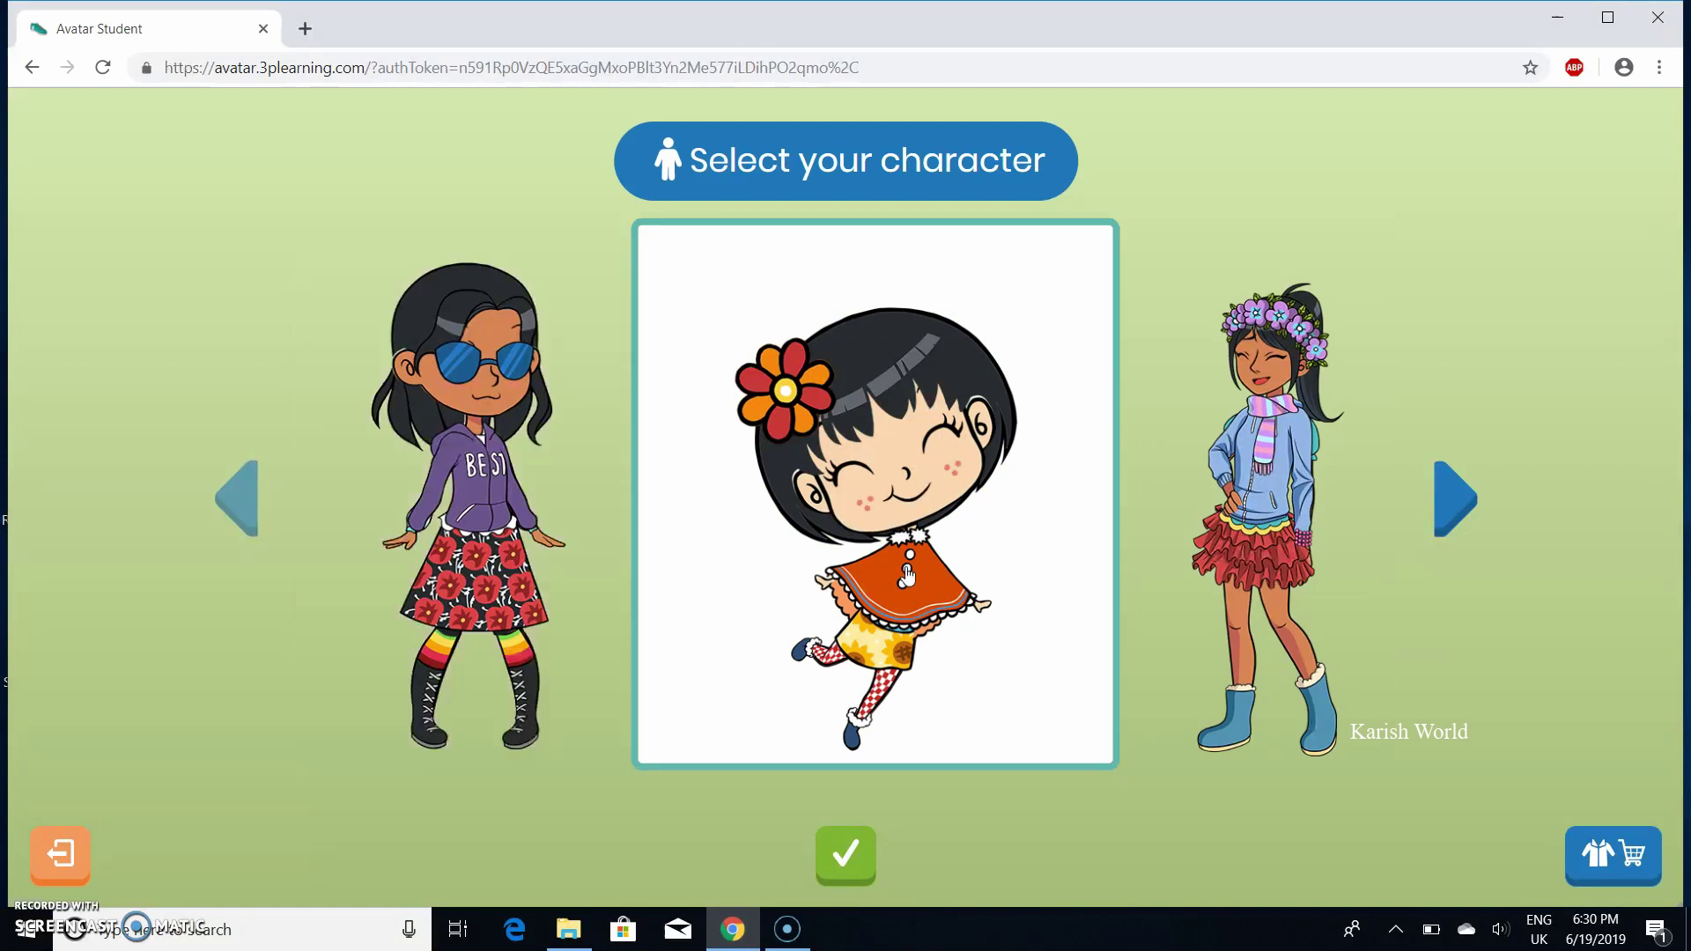
Step: In the shop, give the avatar the darker third skin tone
click(1603, 857)
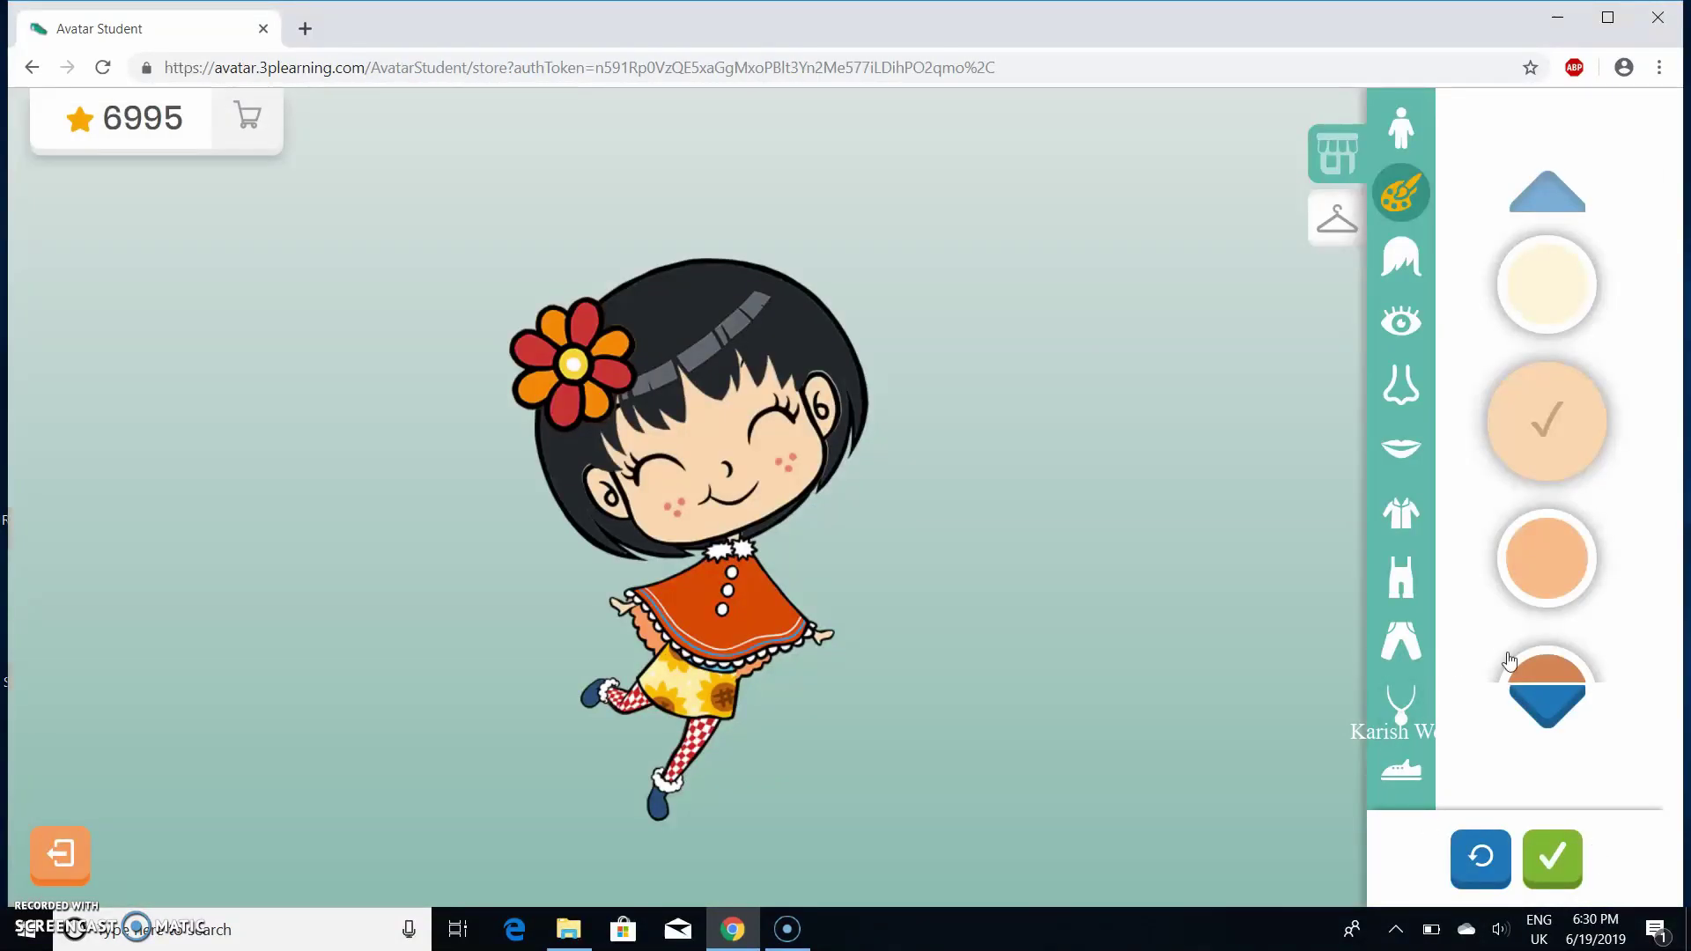
click(1547, 707)
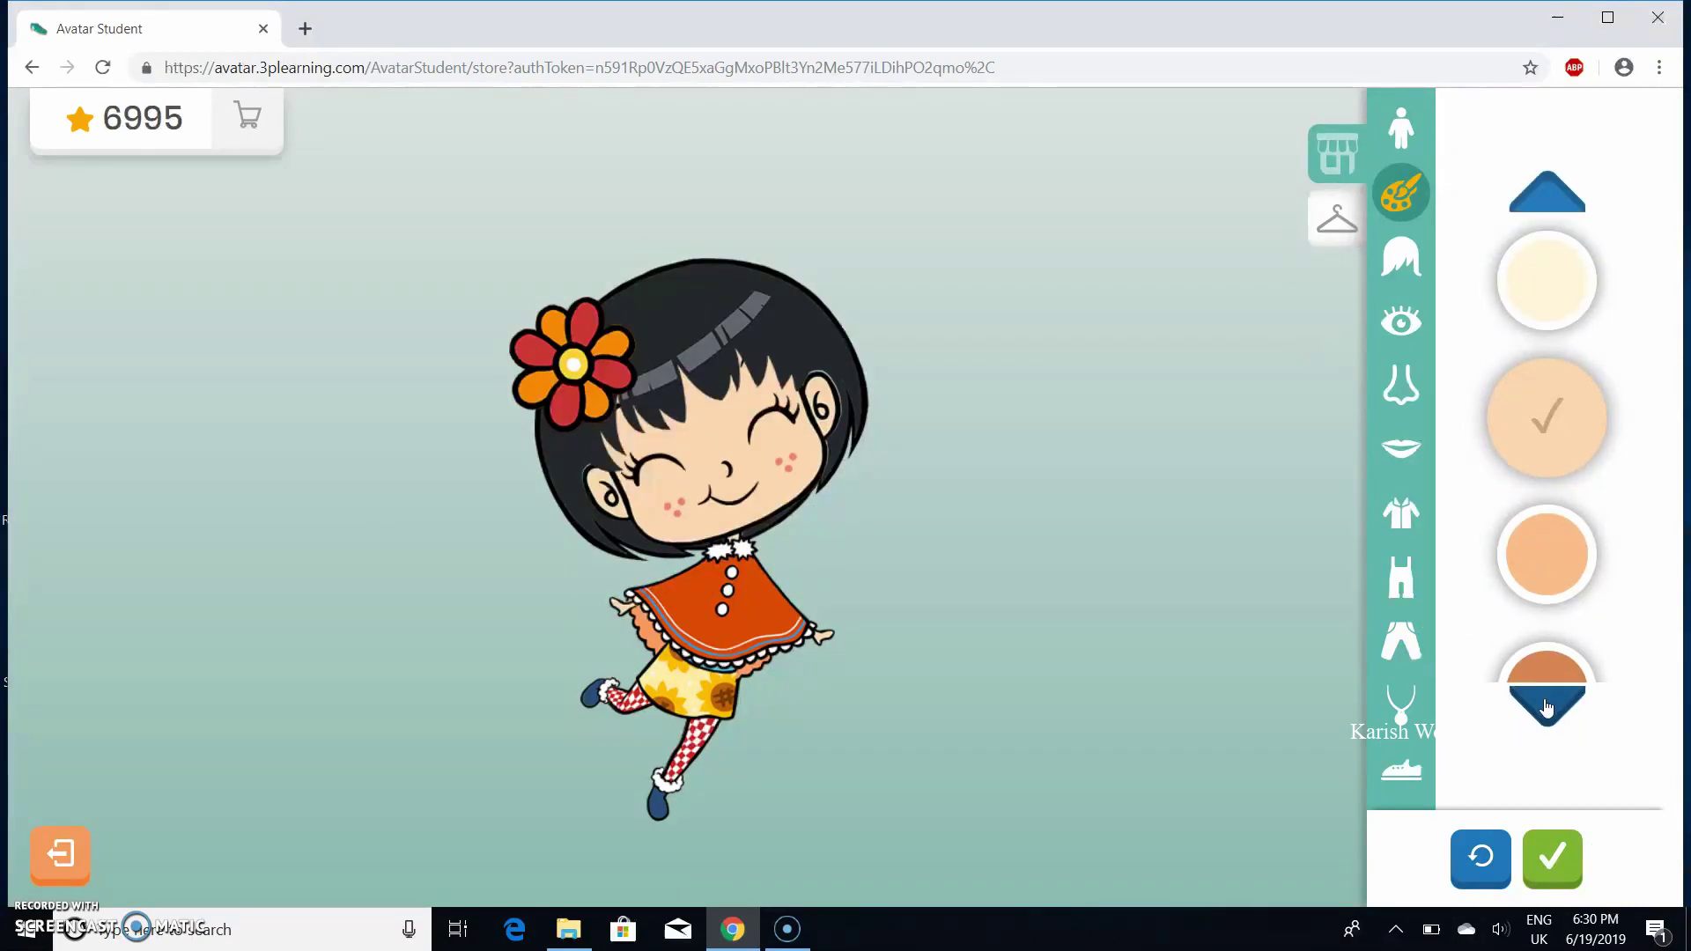
click(1536, 582)
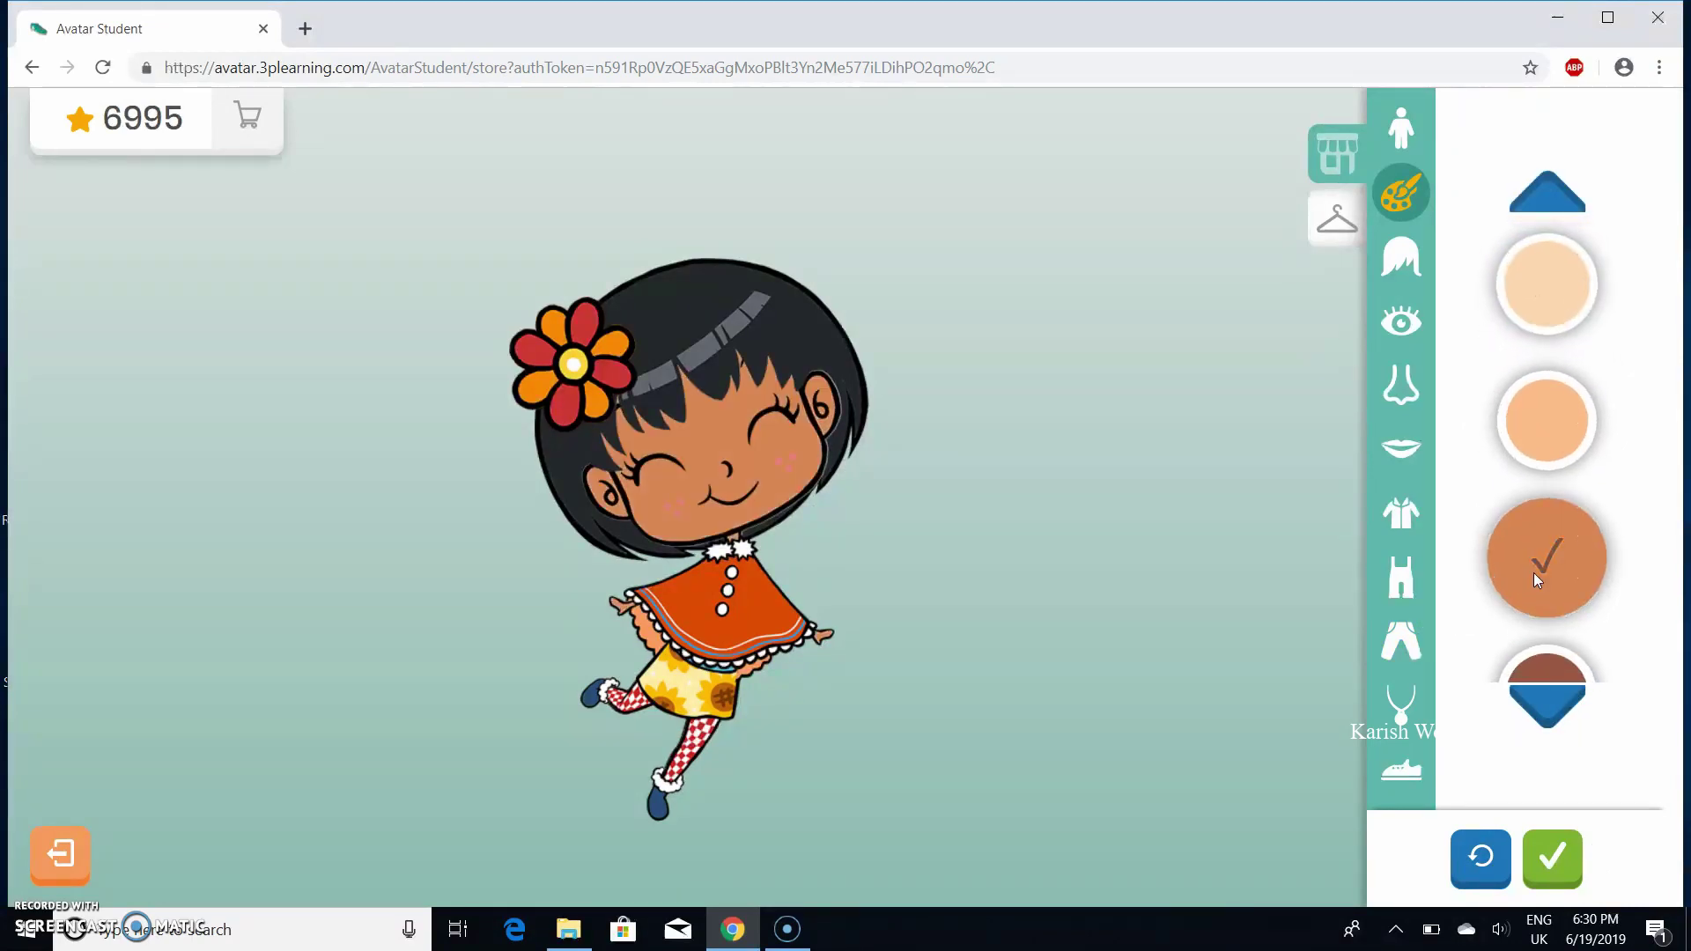
Step: Give the avatar the 25-star pigtails and dye them purple
click(1392, 280)
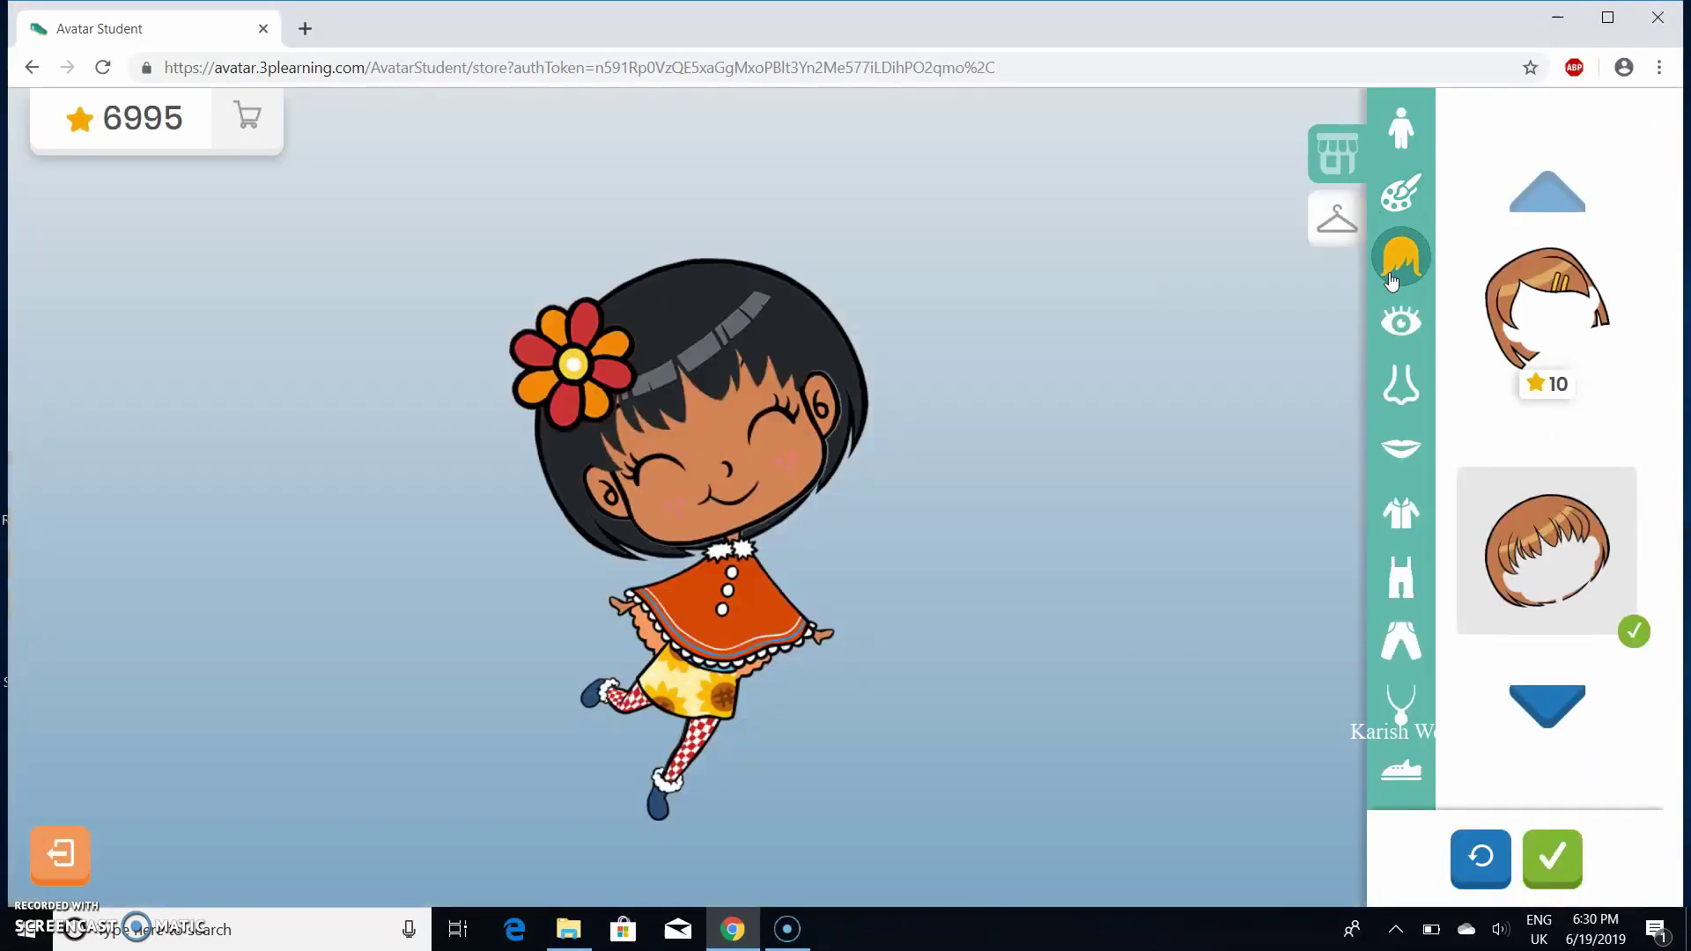
click(1534, 718)
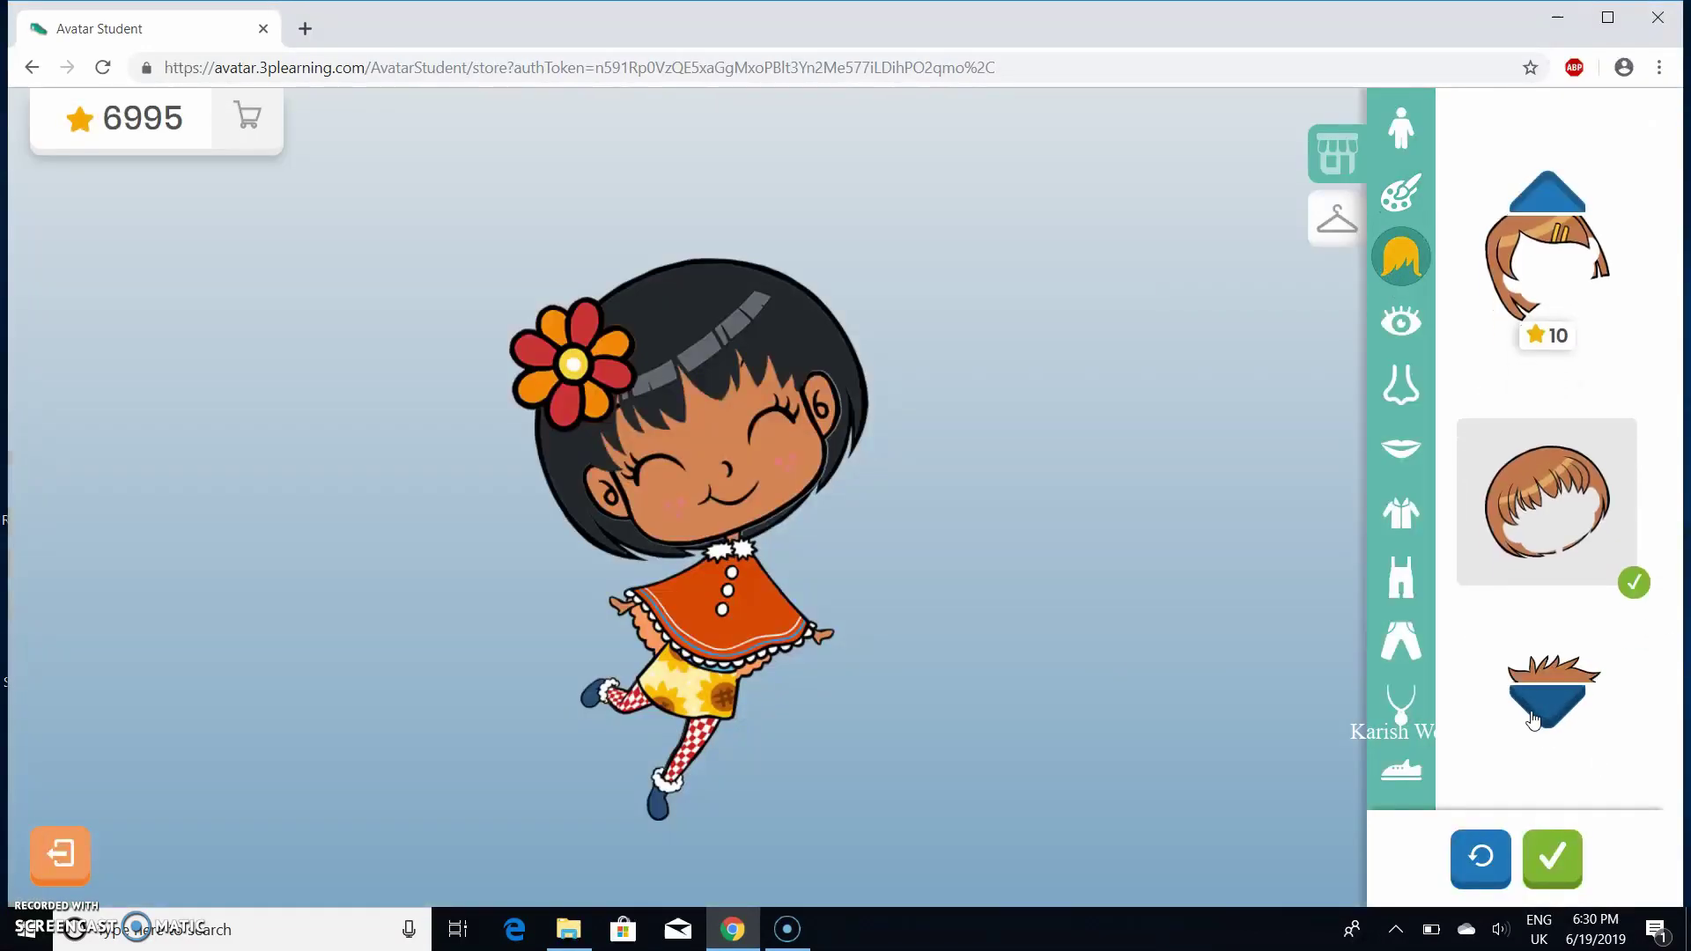
click(1534, 718)
click(1533, 718)
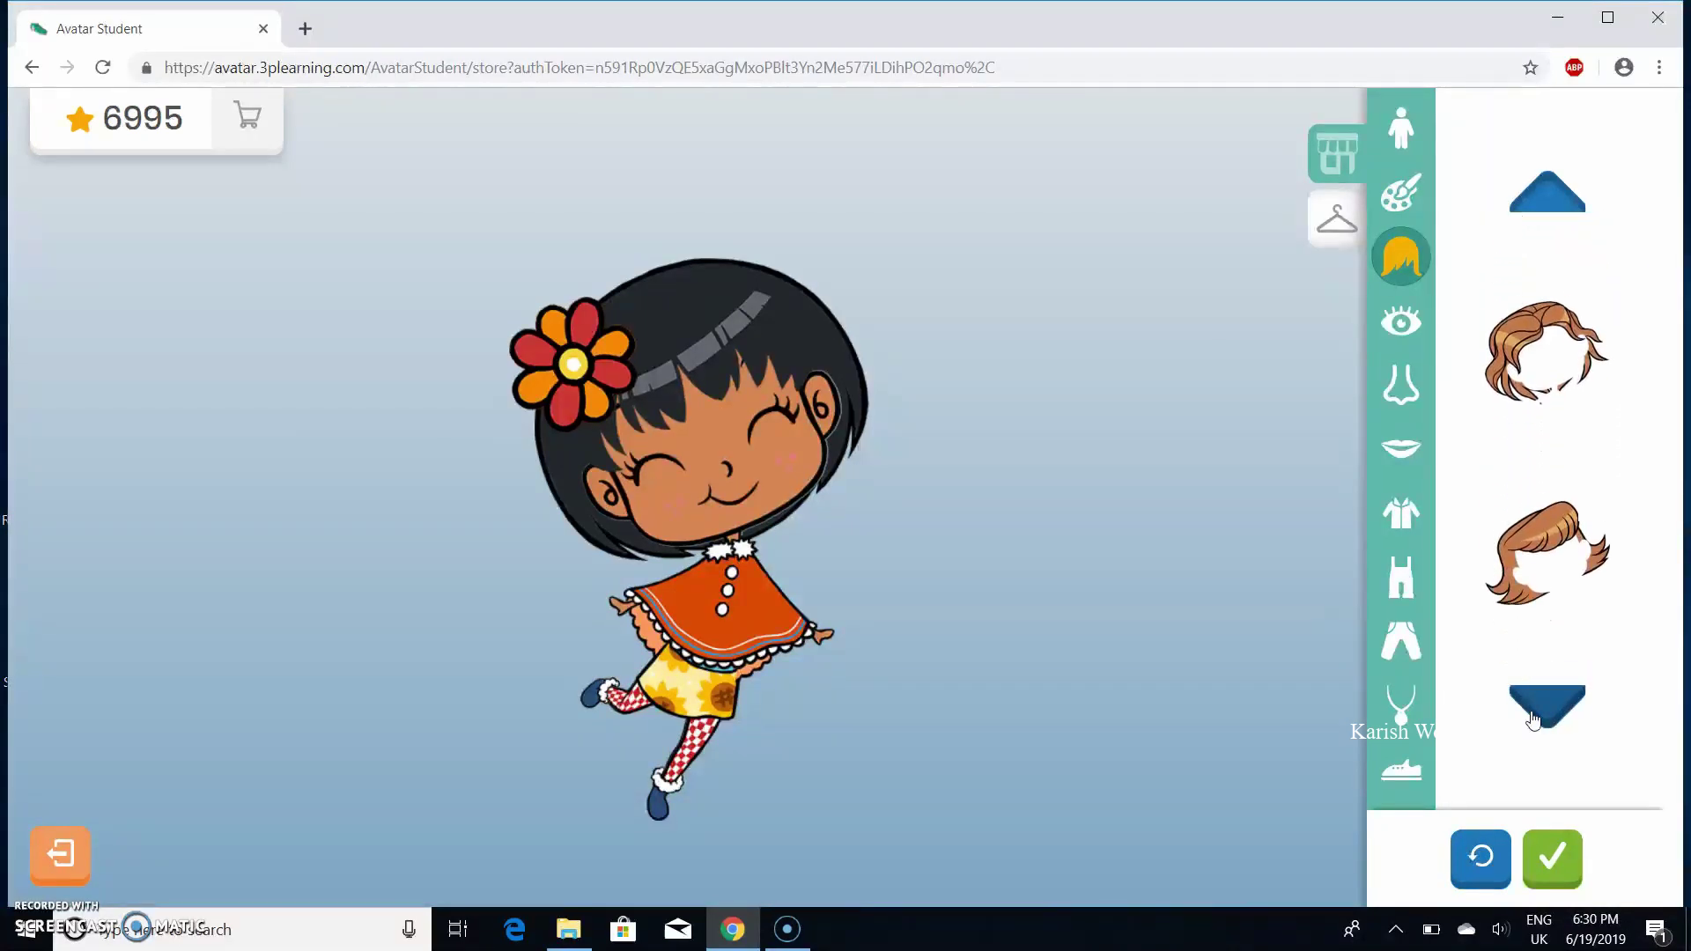
click(1533, 718)
click(1533, 718)
click(1534, 718)
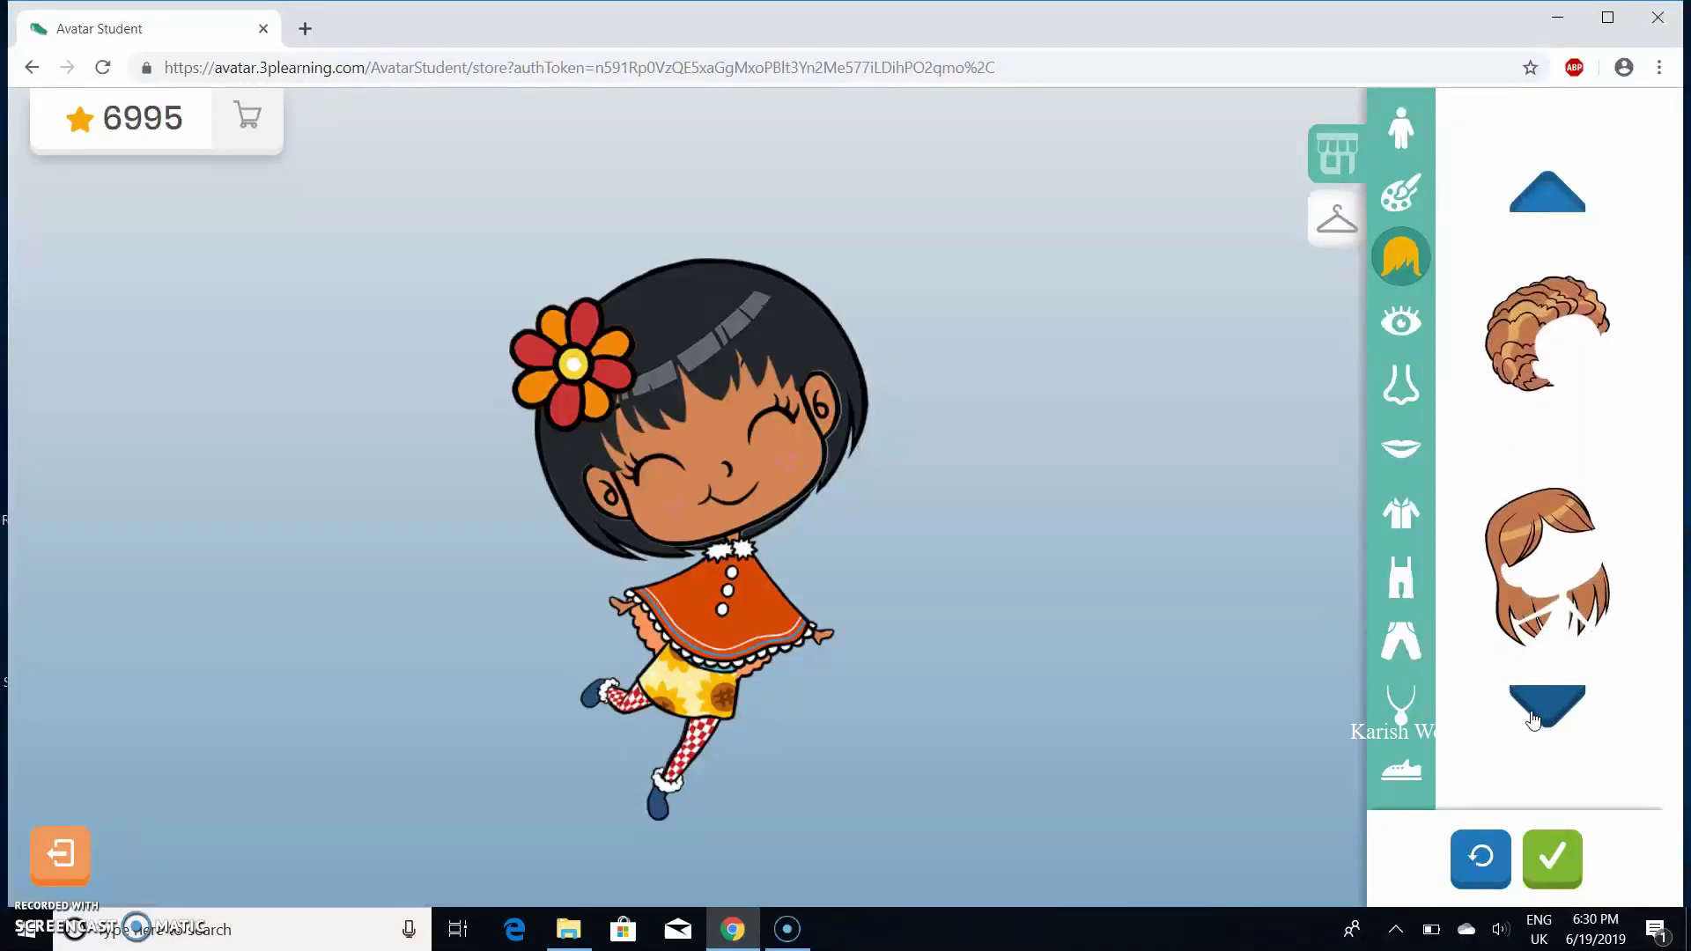
click(1534, 718)
click(1533, 717)
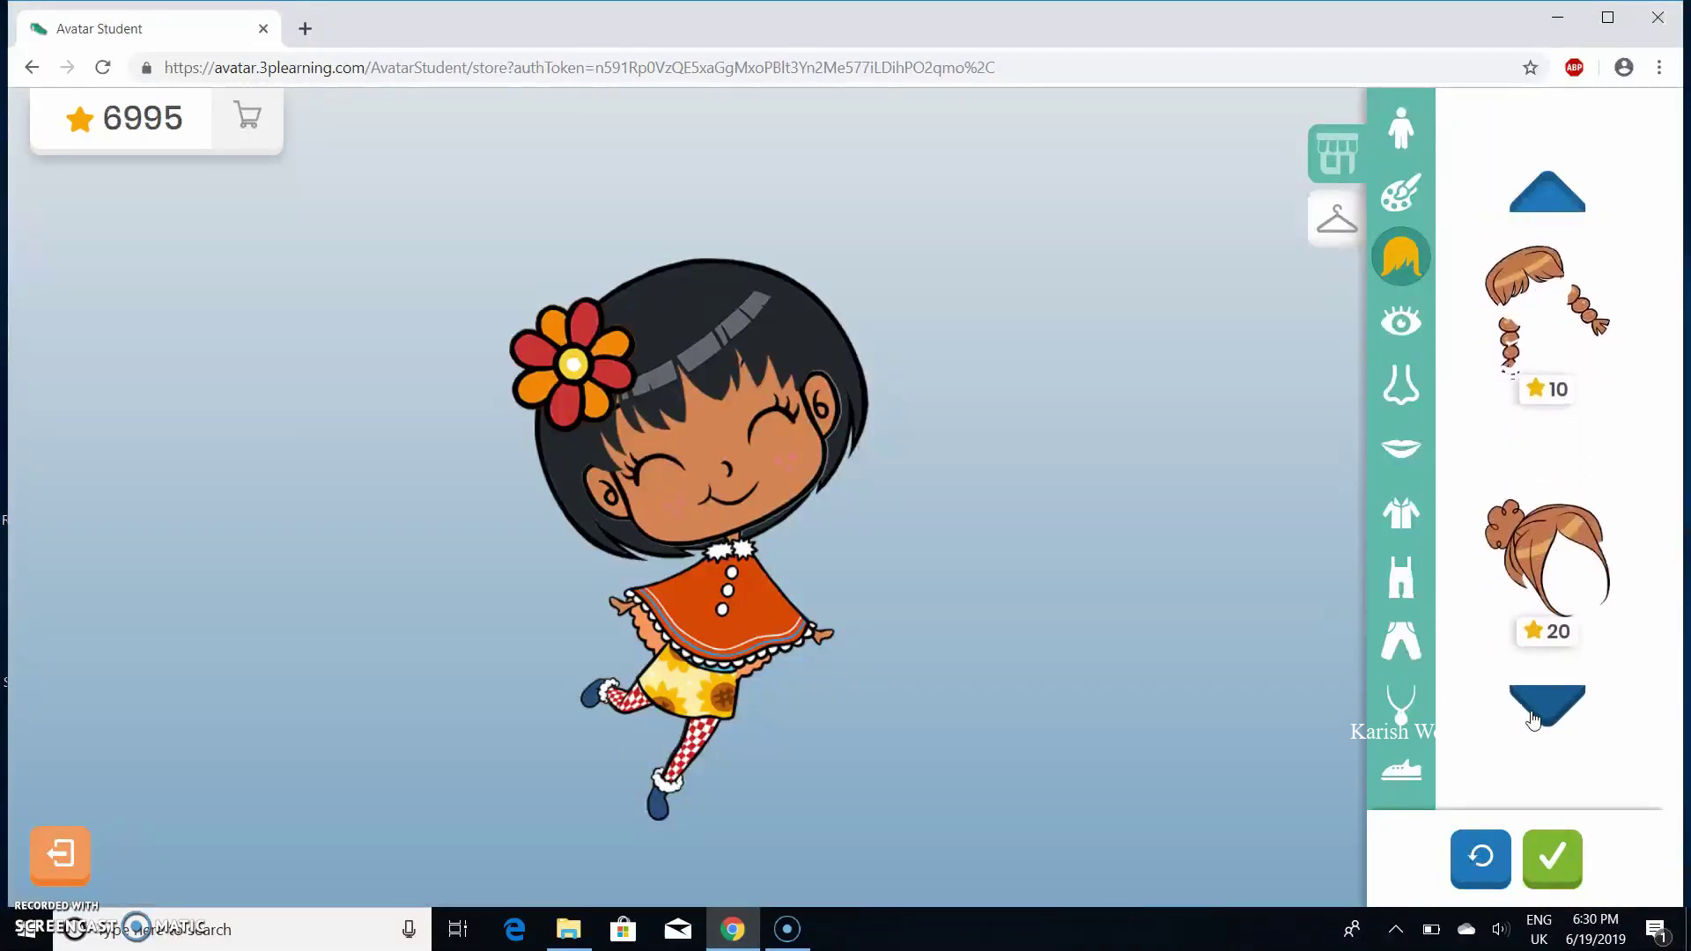
click(1534, 717)
click(1534, 718)
click(1534, 717)
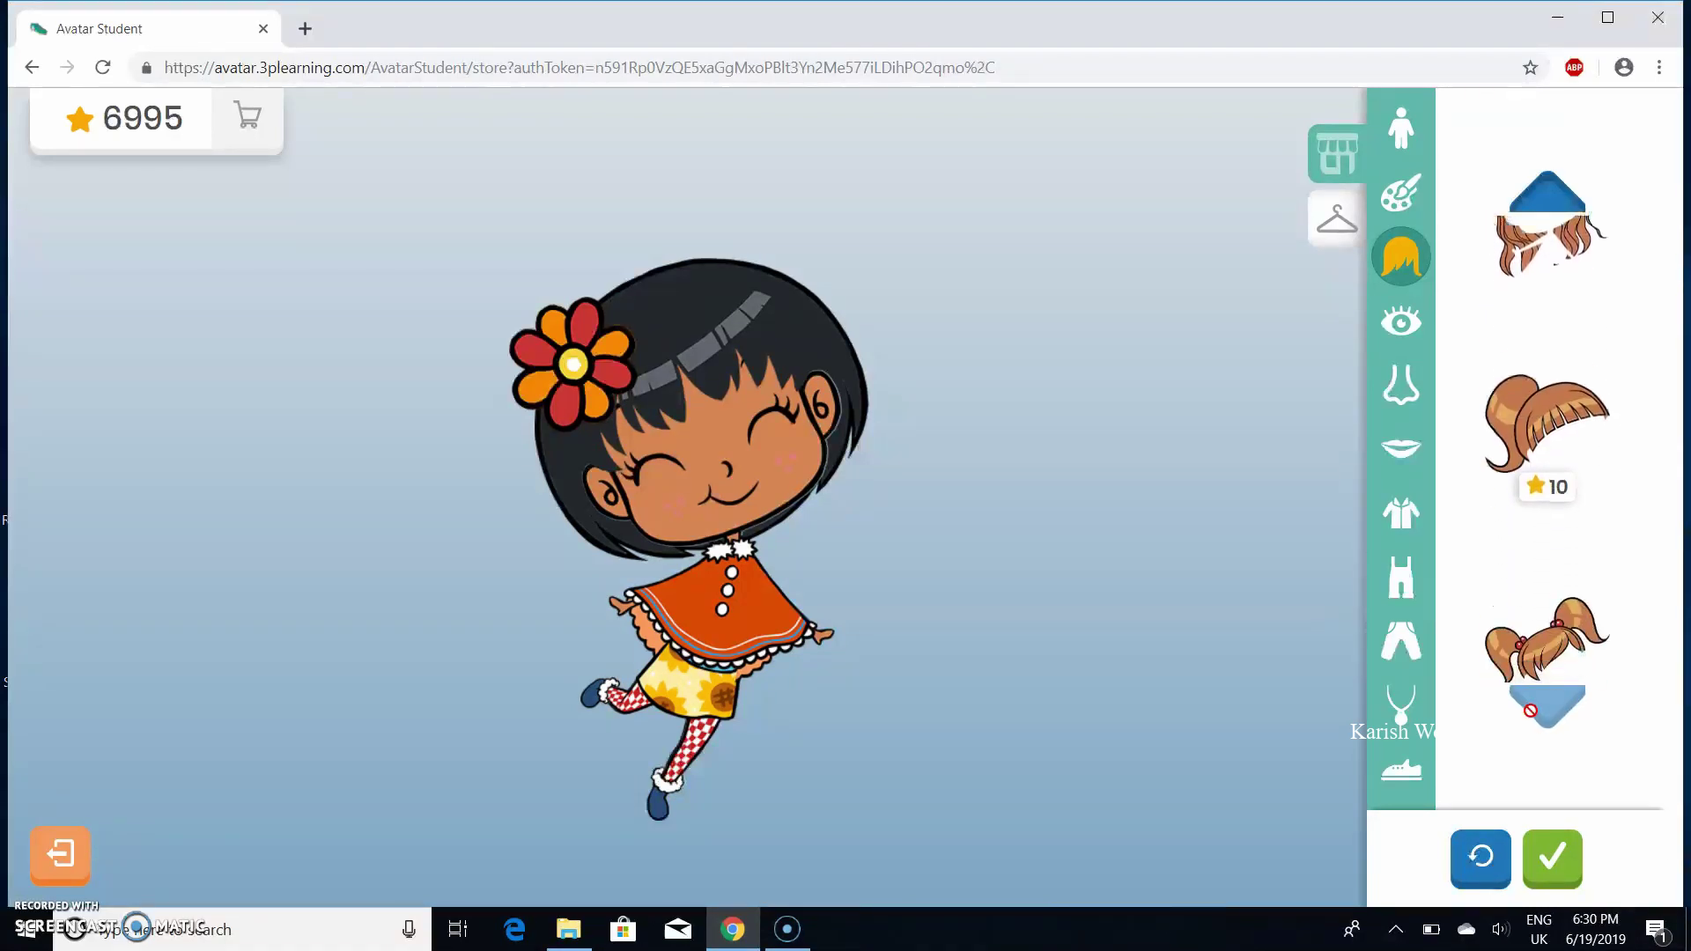
click(1565, 564)
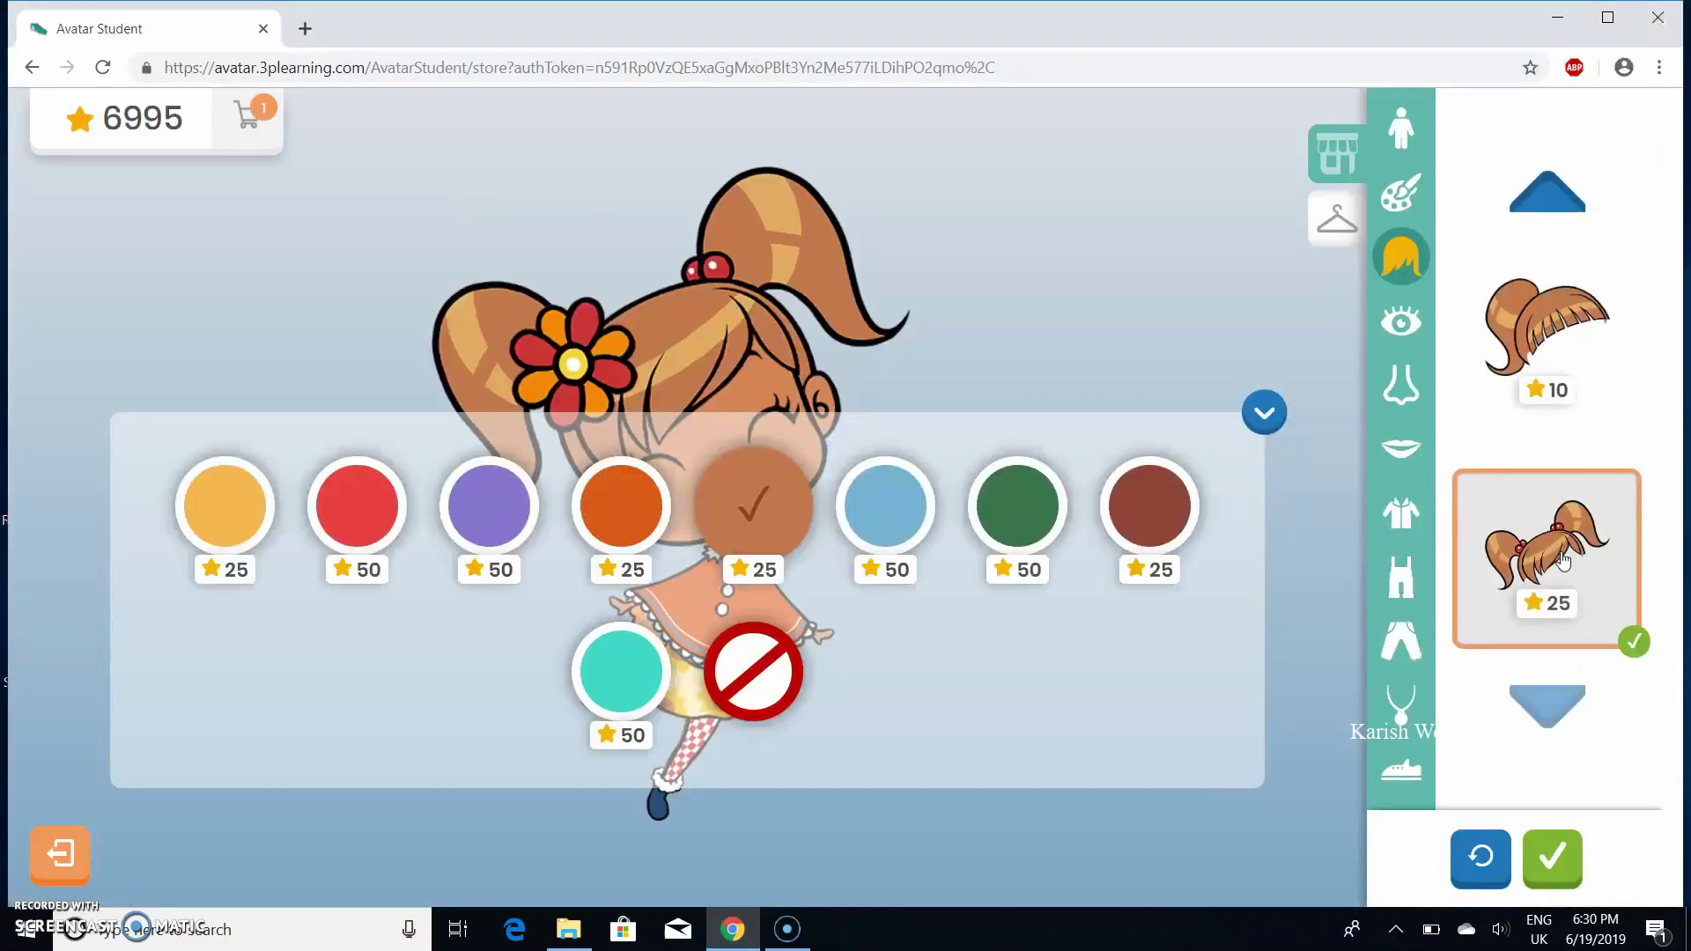
click(482, 514)
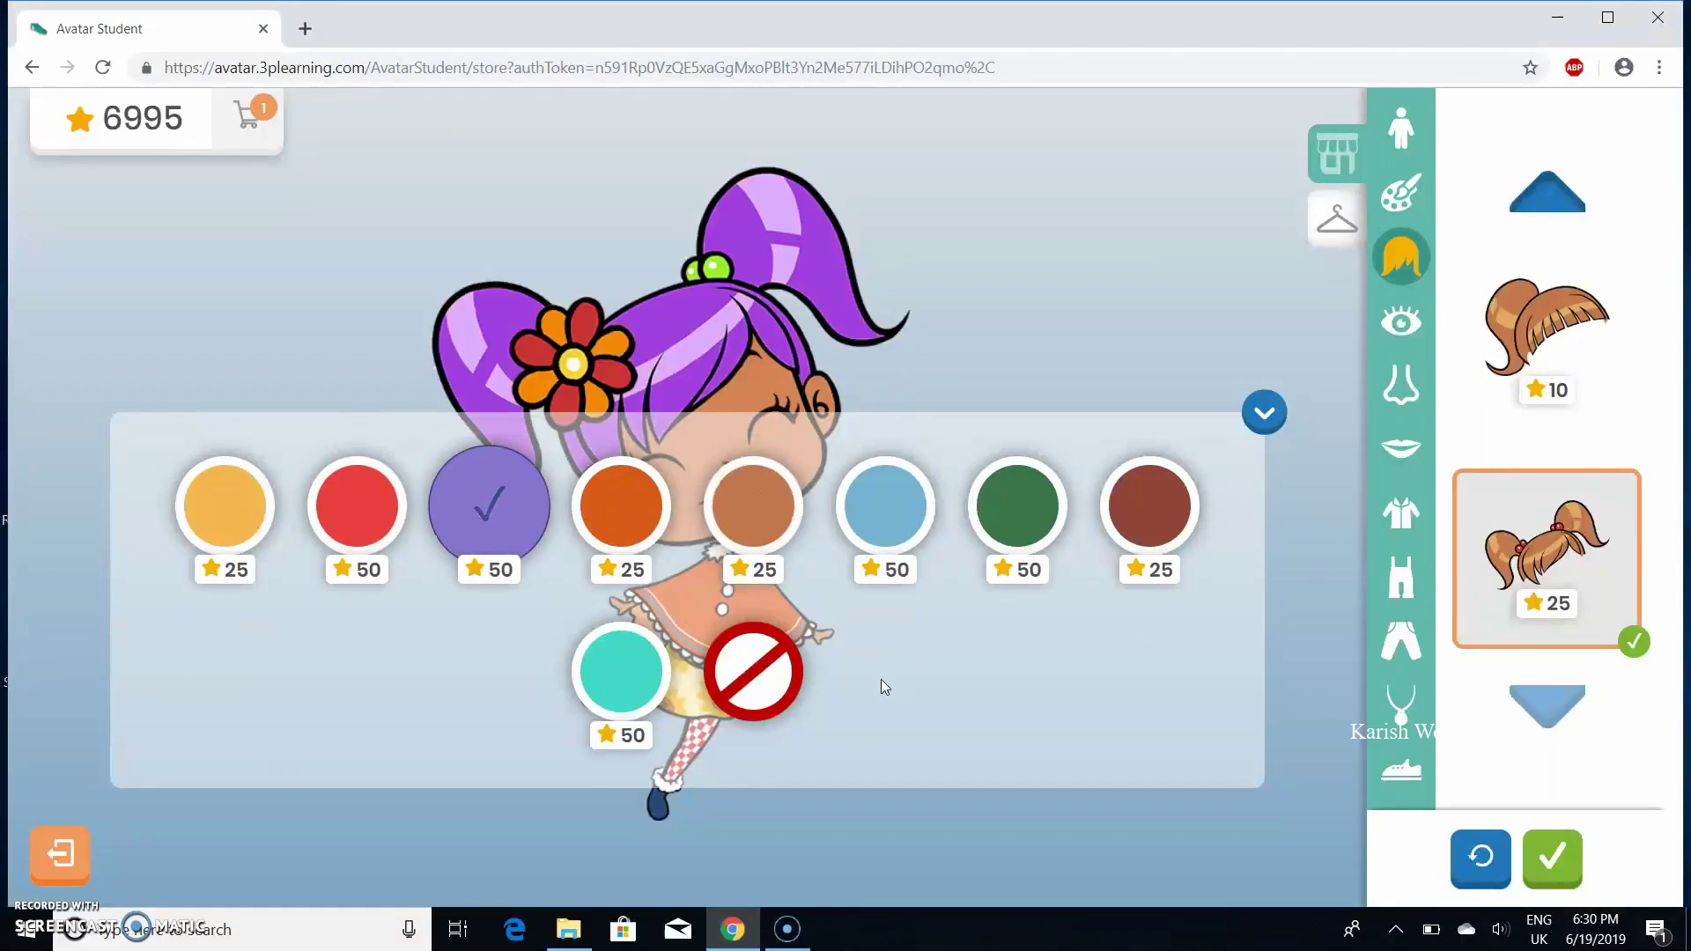
click(1265, 412)
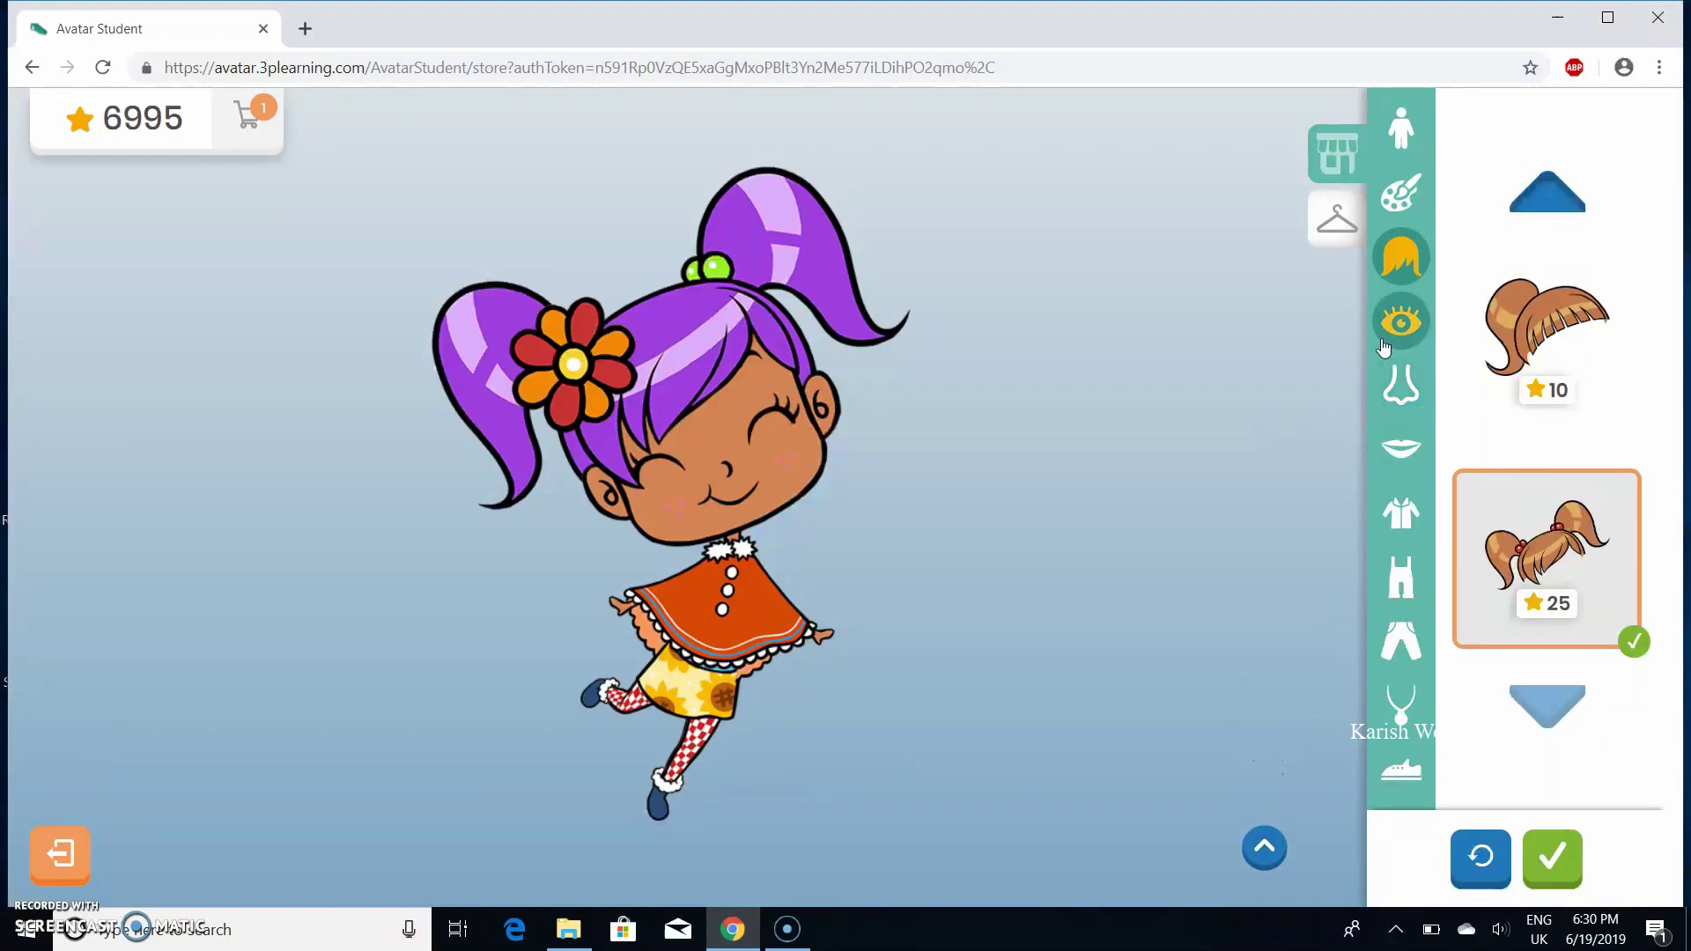
Step: Give the avatar the big round eyes with brown eye colour
click(1384, 338)
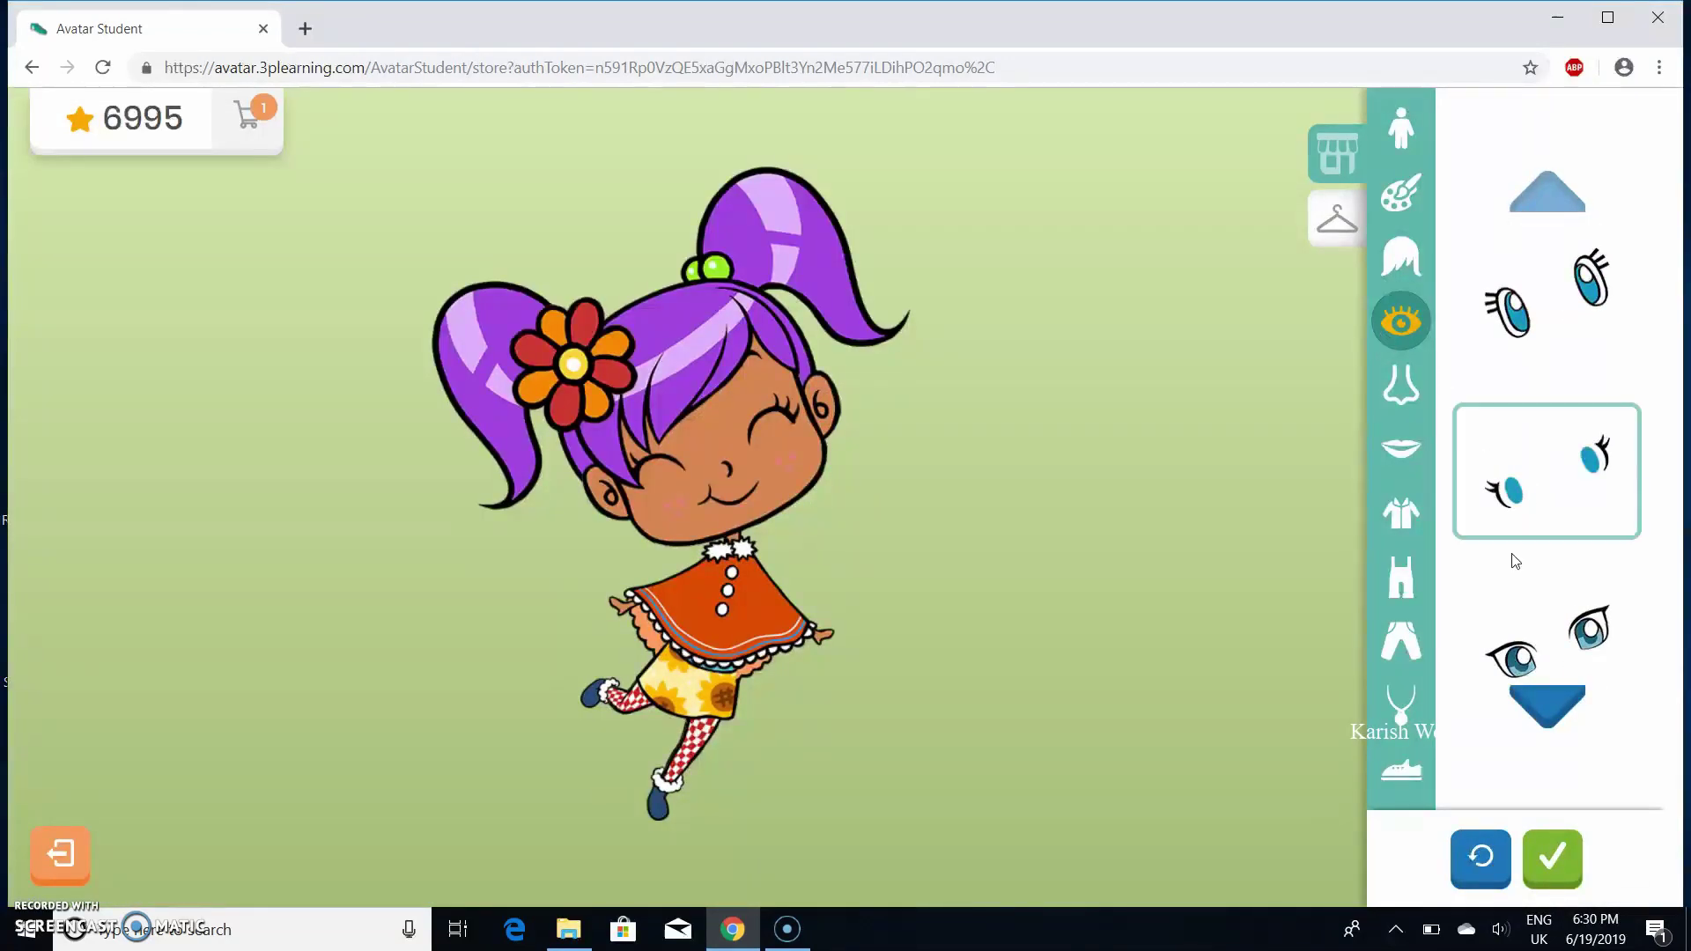
click(1553, 721)
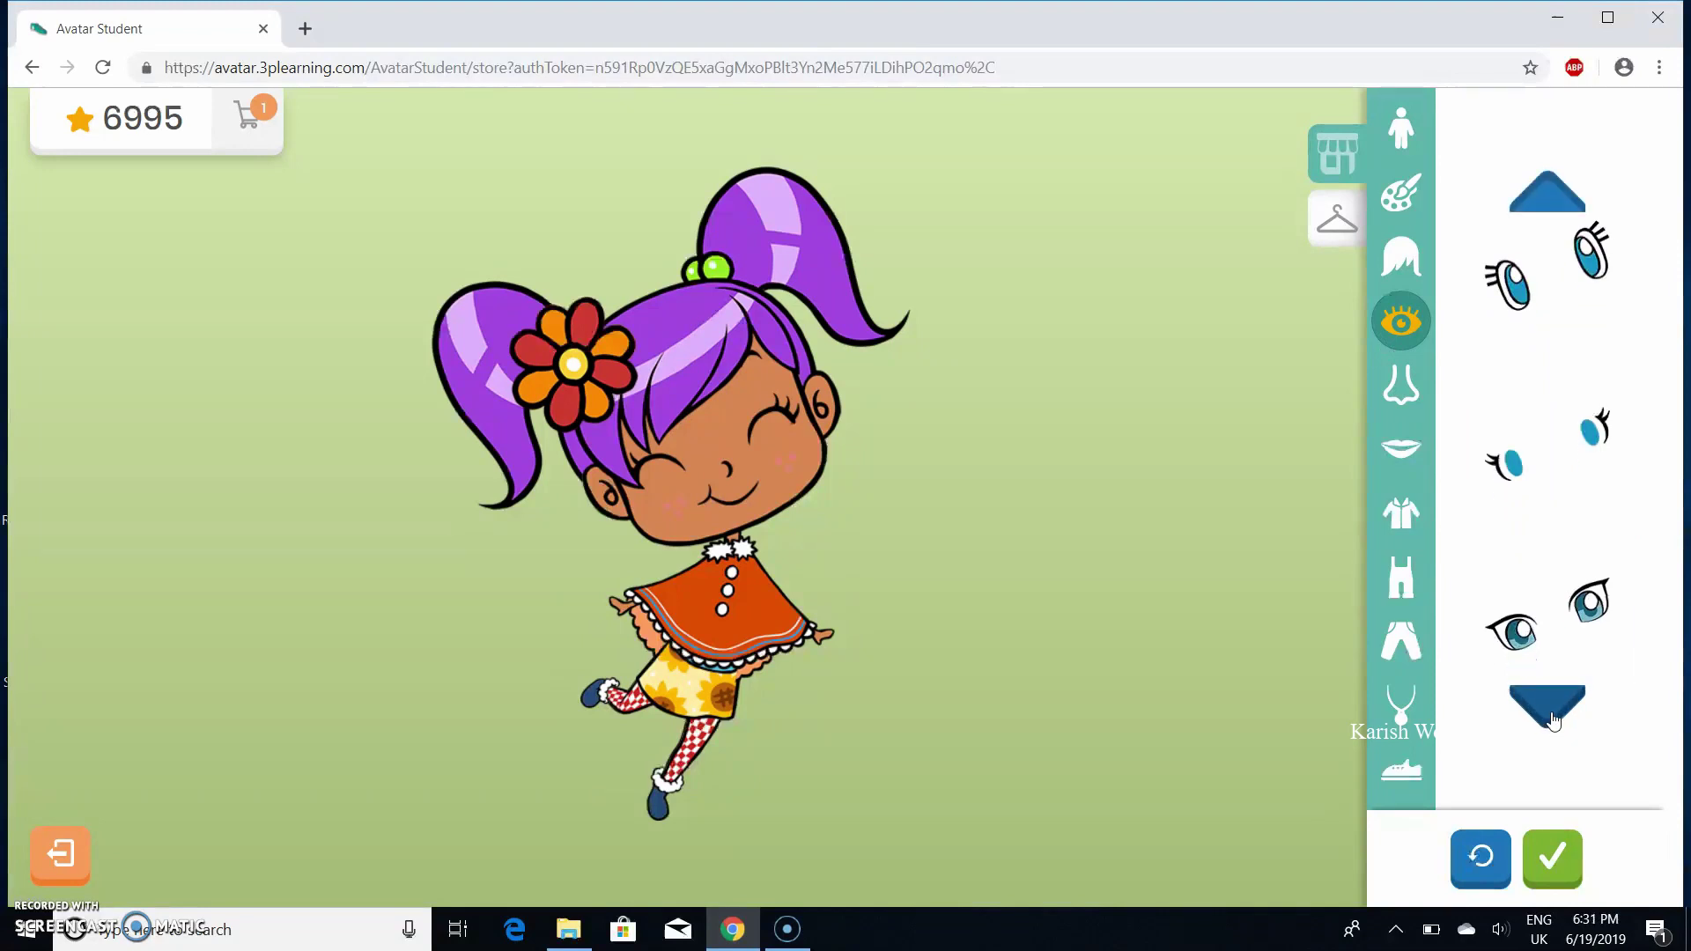
click(1552, 660)
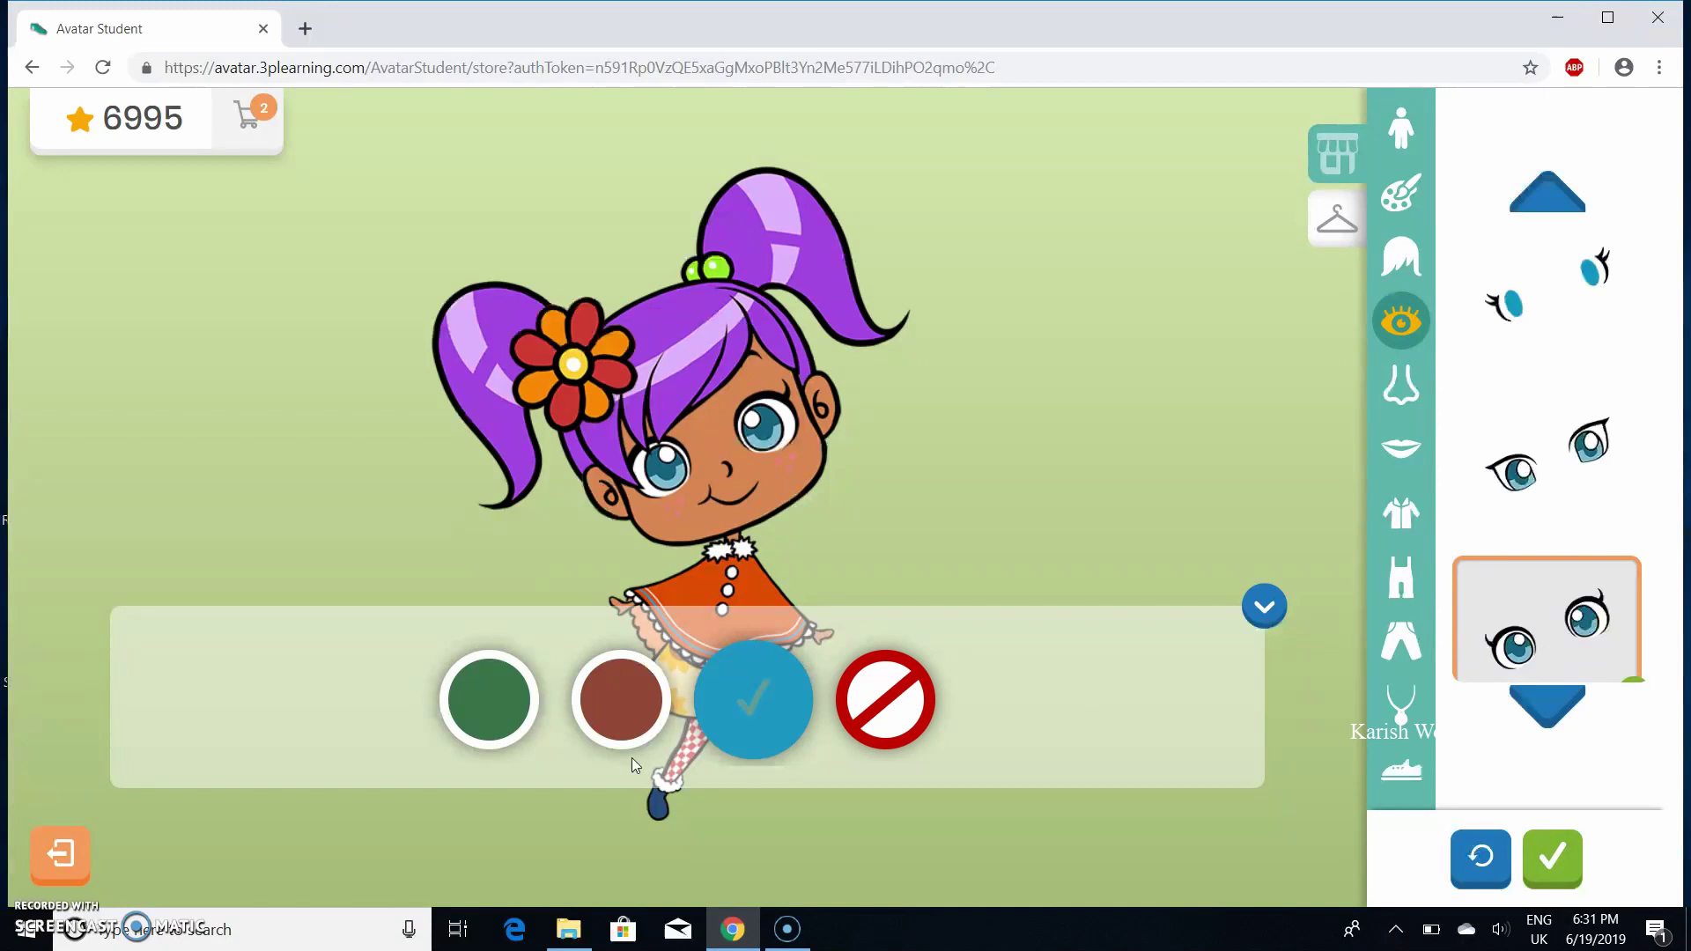
click(617, 728)
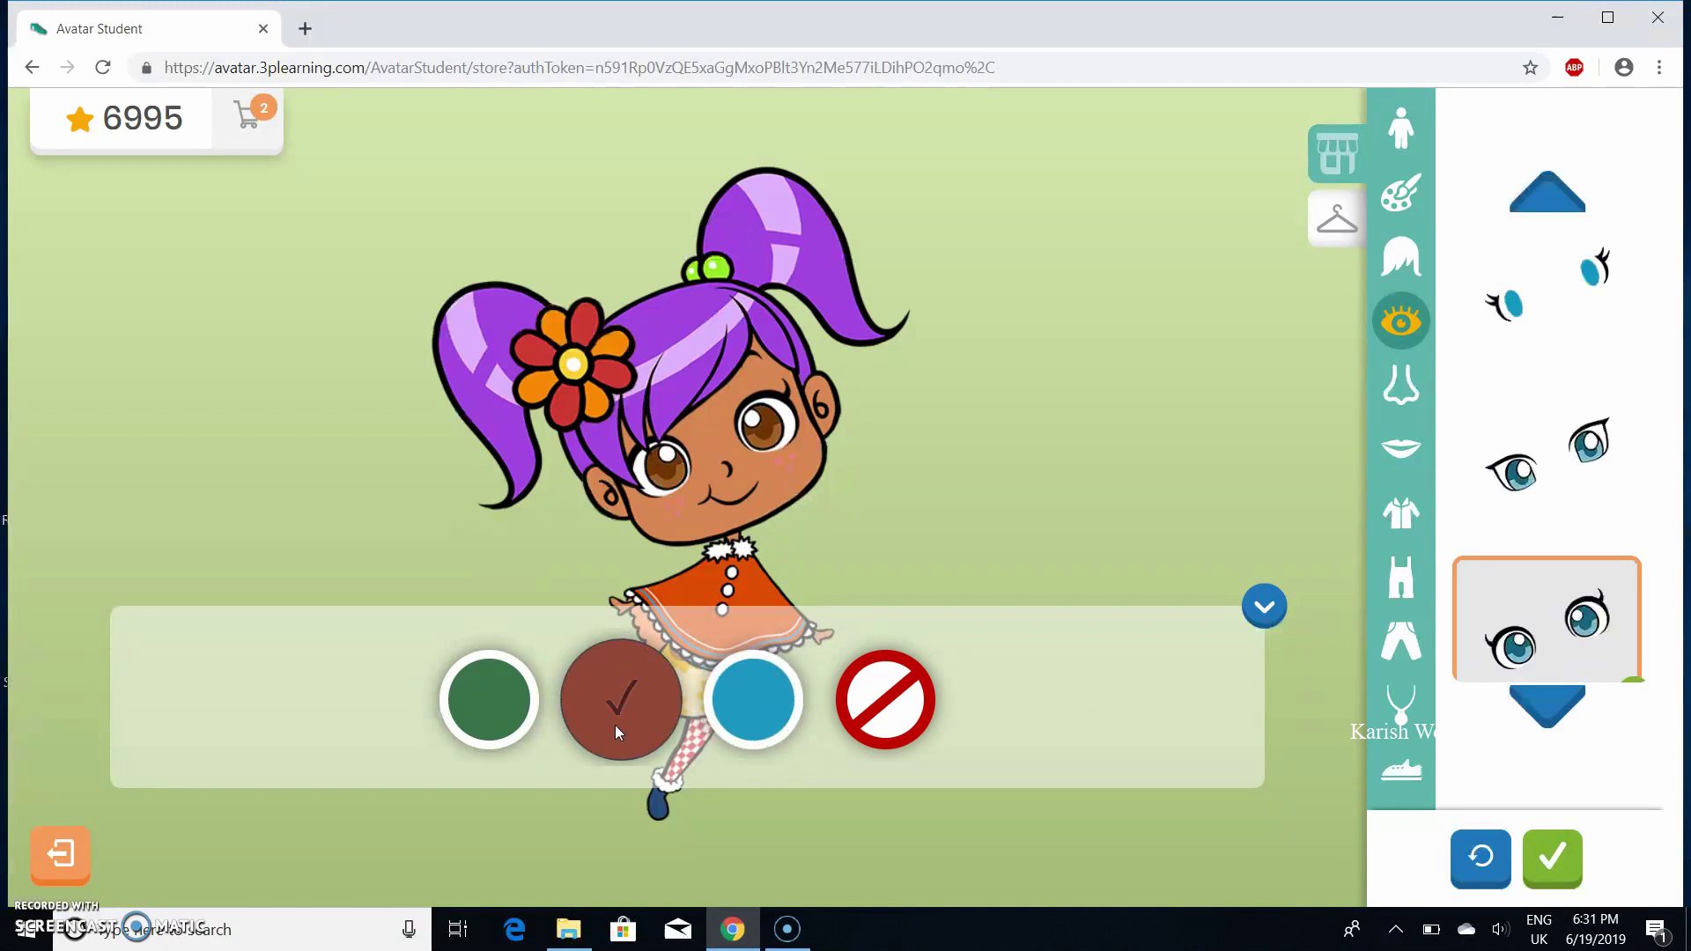
click(1262, 604)
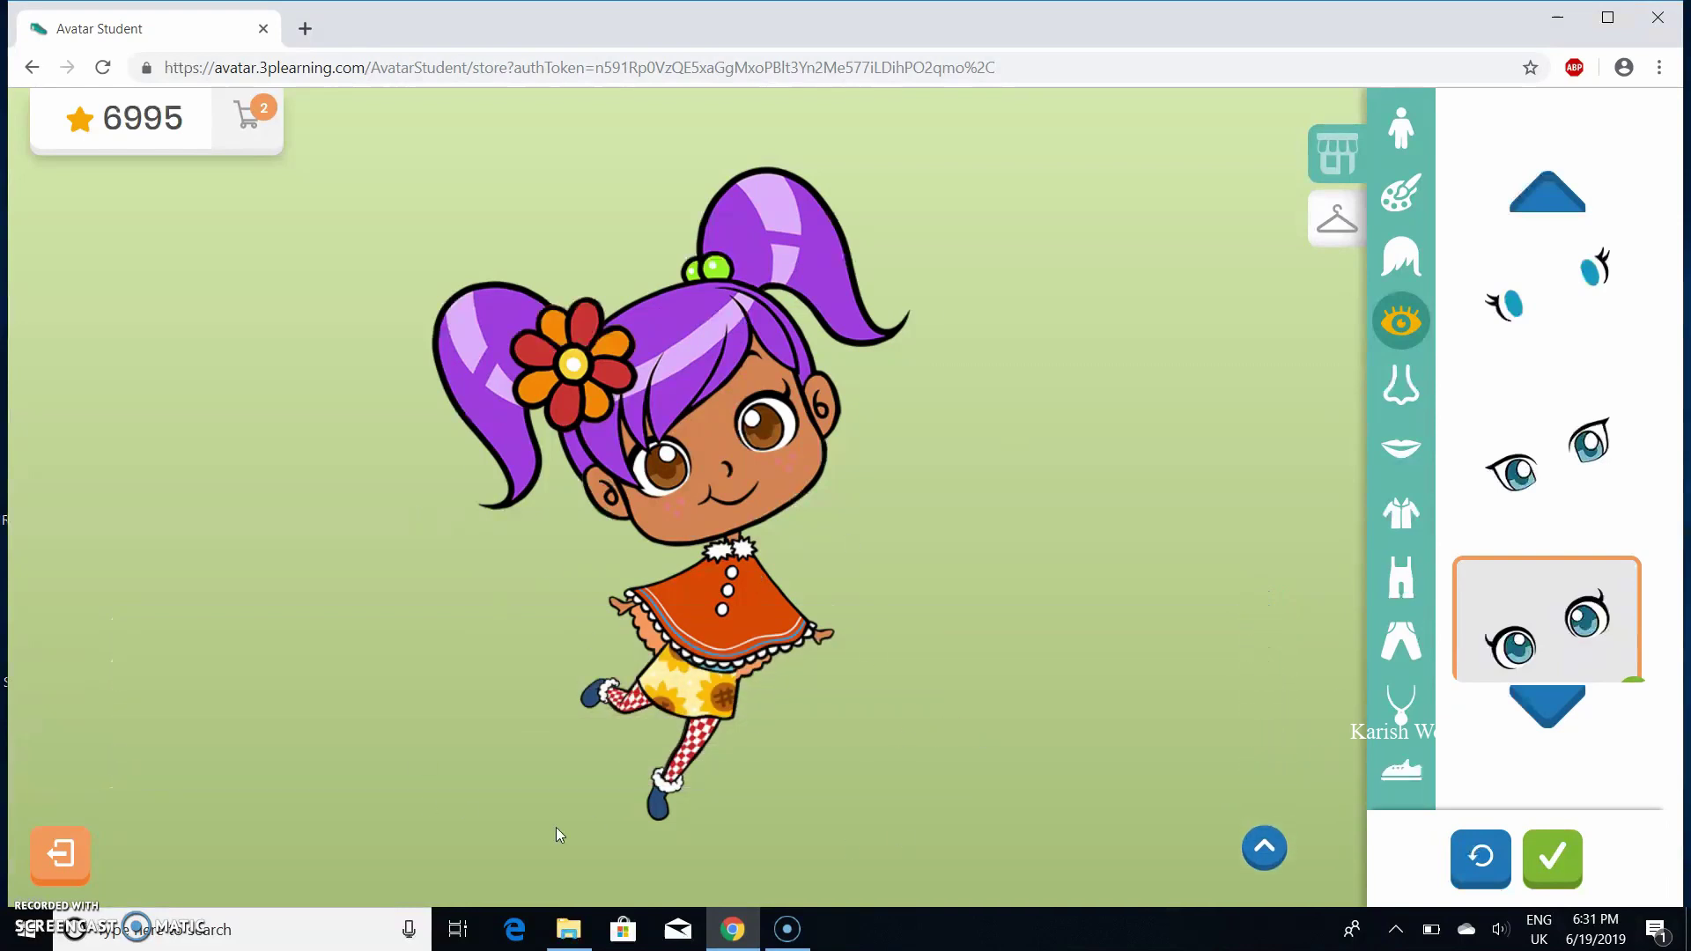
click(1259, 863)
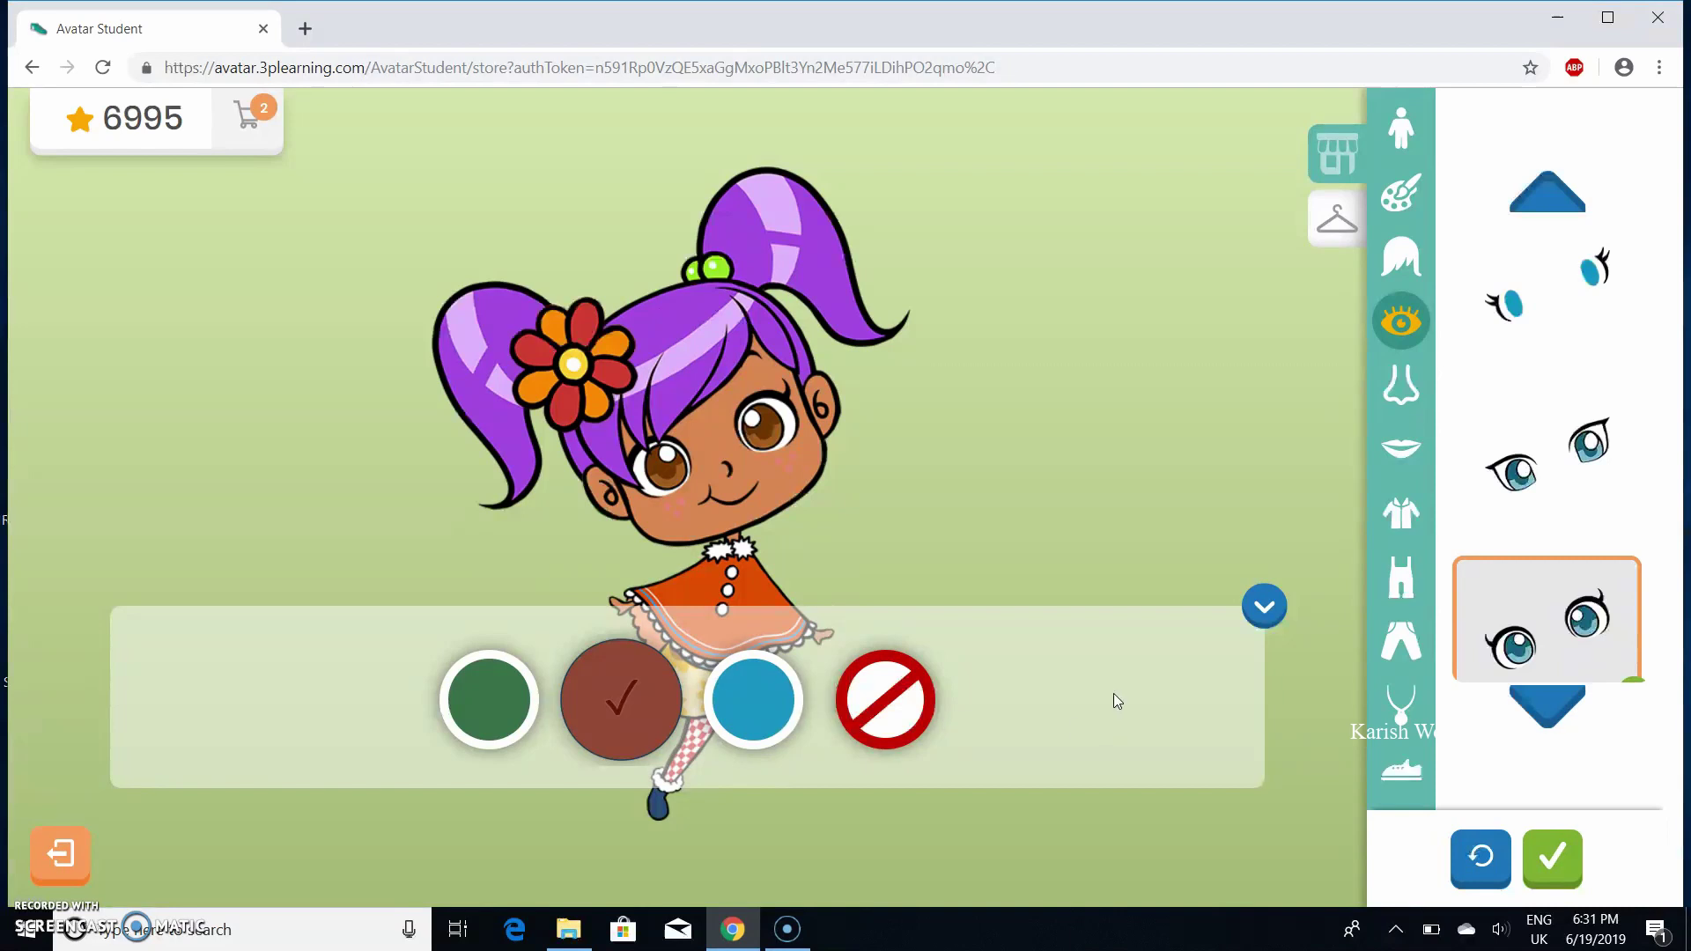
click(1275, 626)
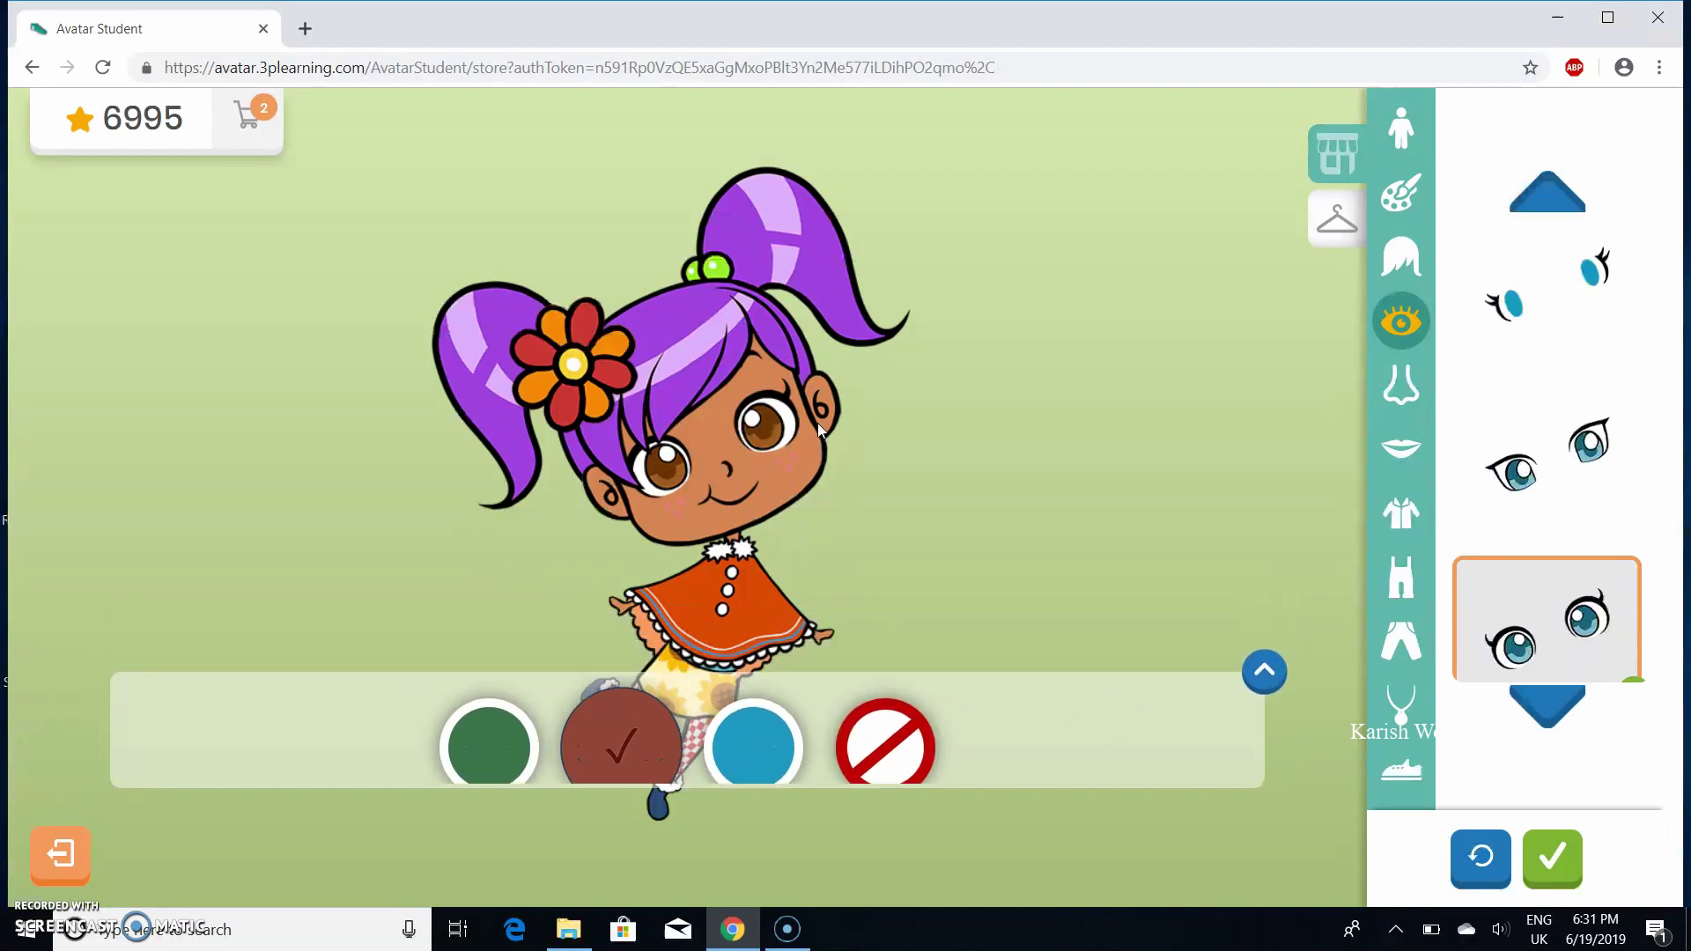
Step: Try the curved hook nose and others, settling on the second nose shape
click(1415, 404)
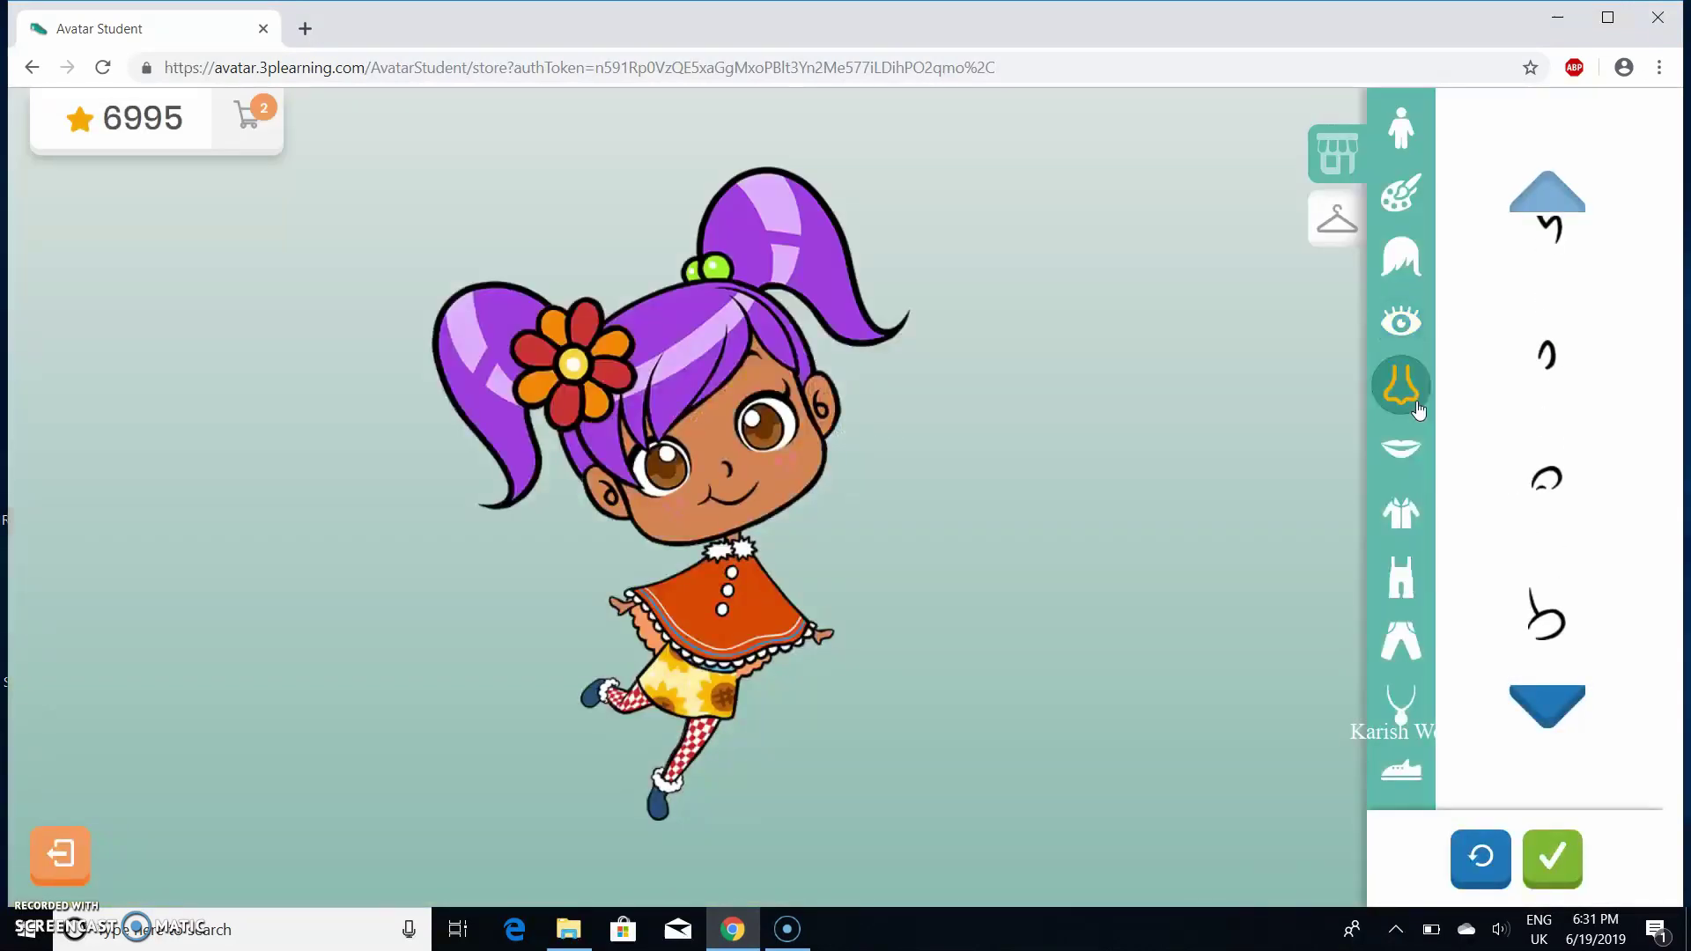
click(1550, 711)
click(1551, 716)
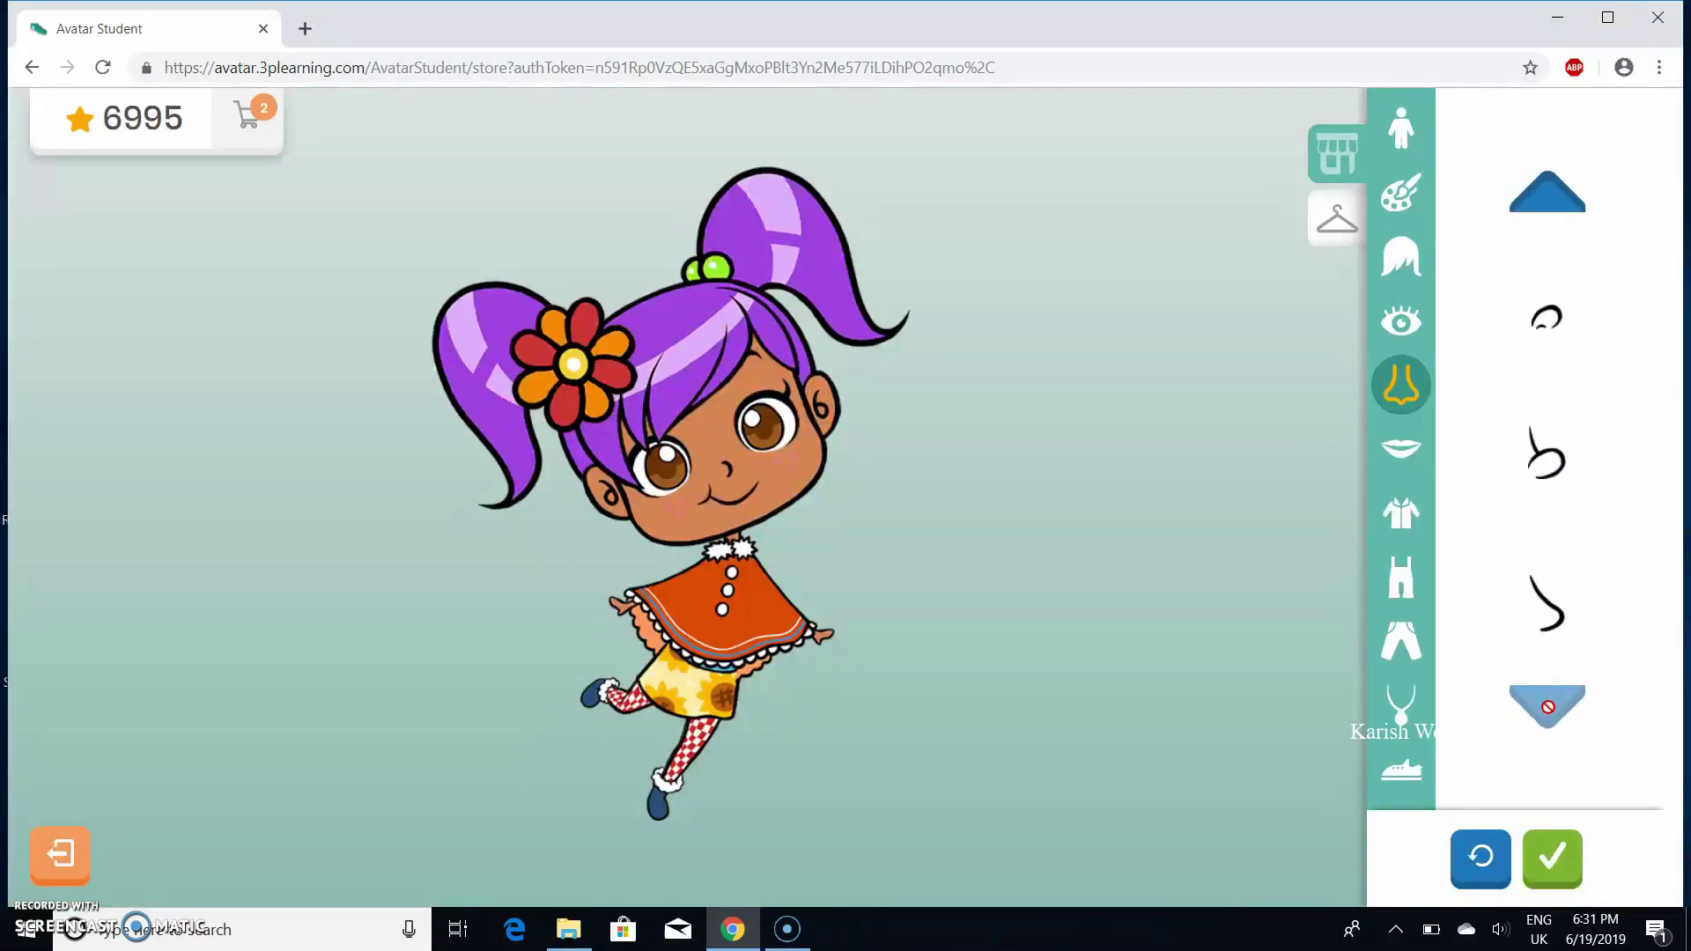
click(1563, 581)
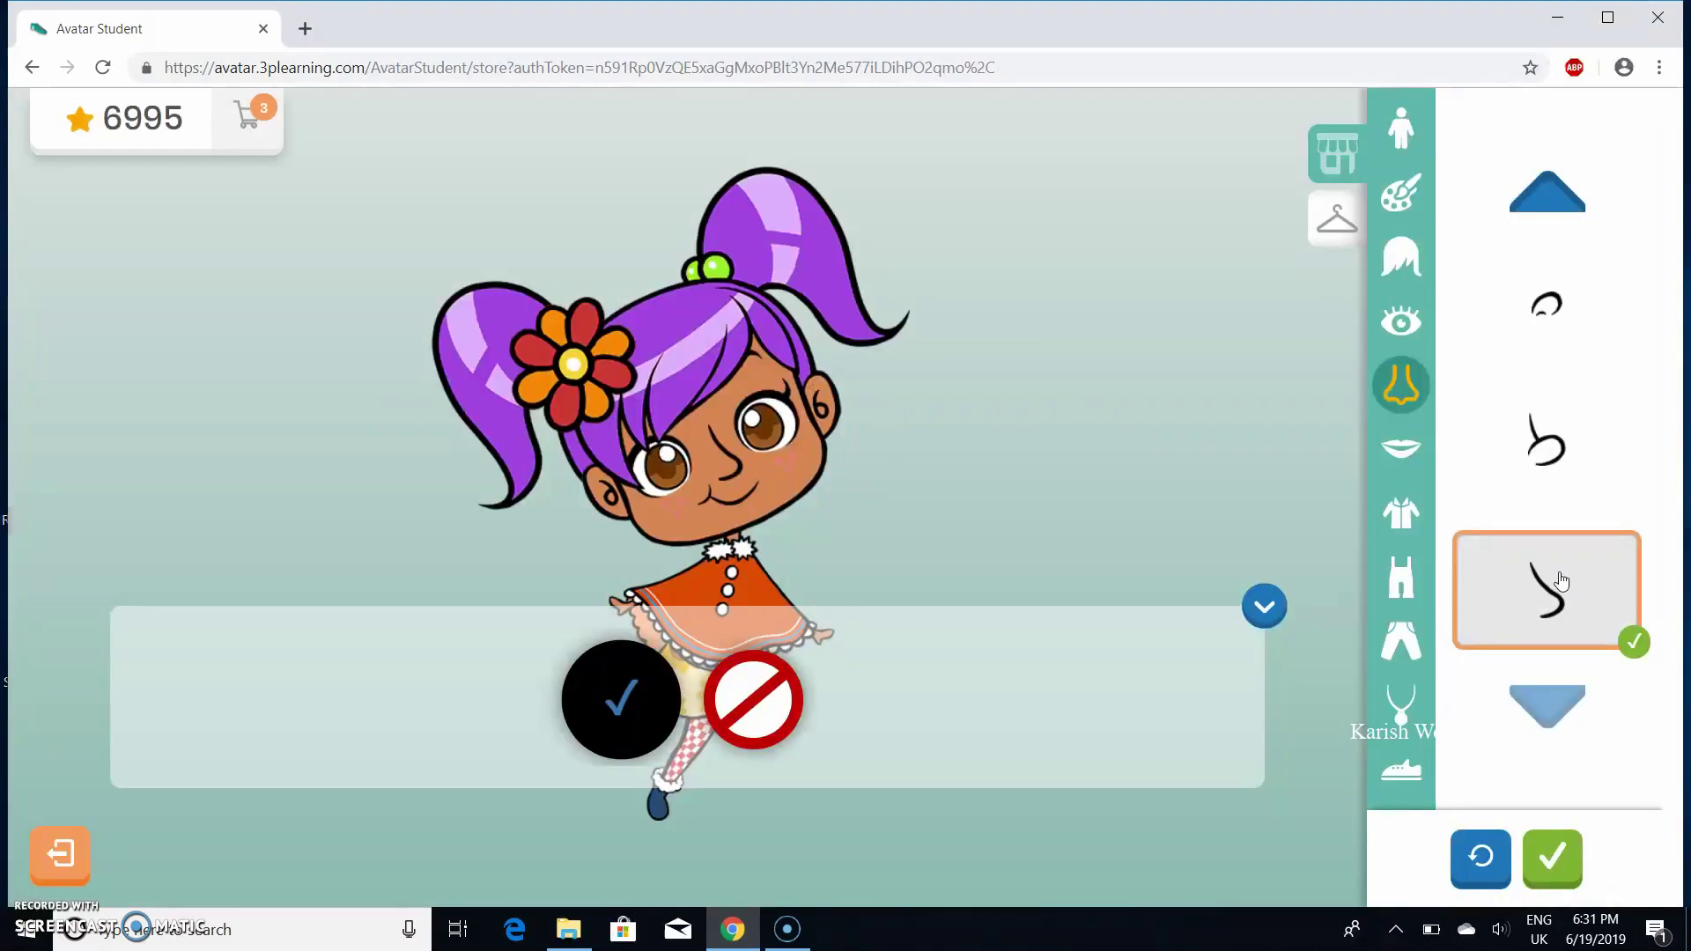
click(1553, 189)
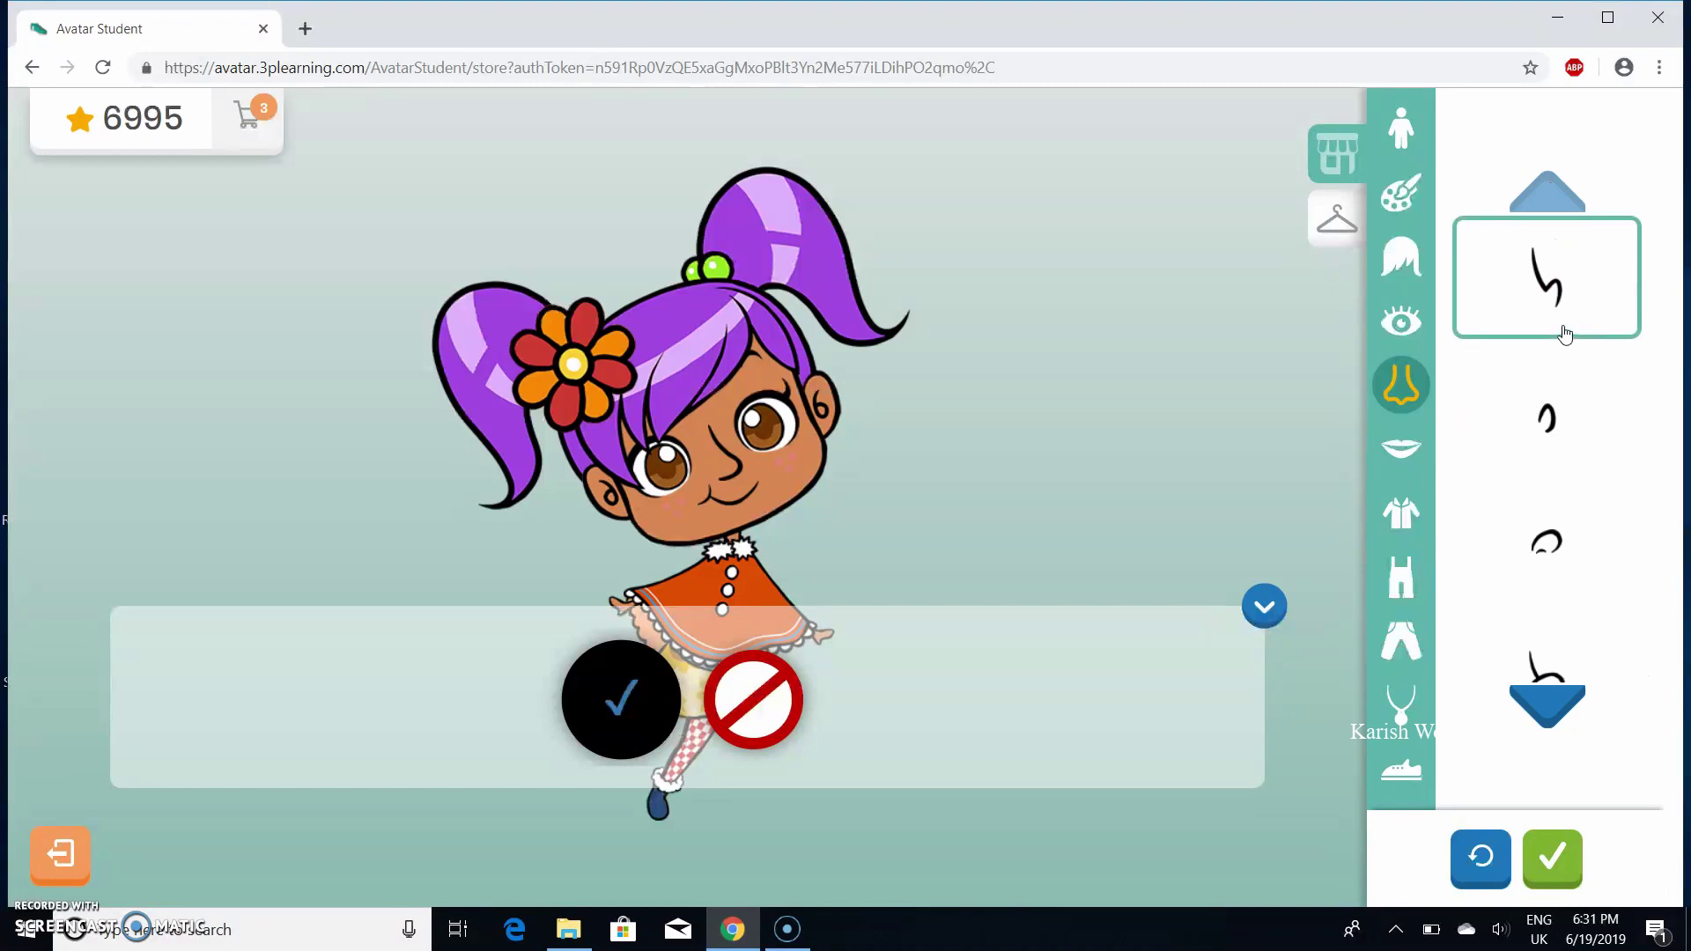
click(1560, 328)
click(1553, 438)
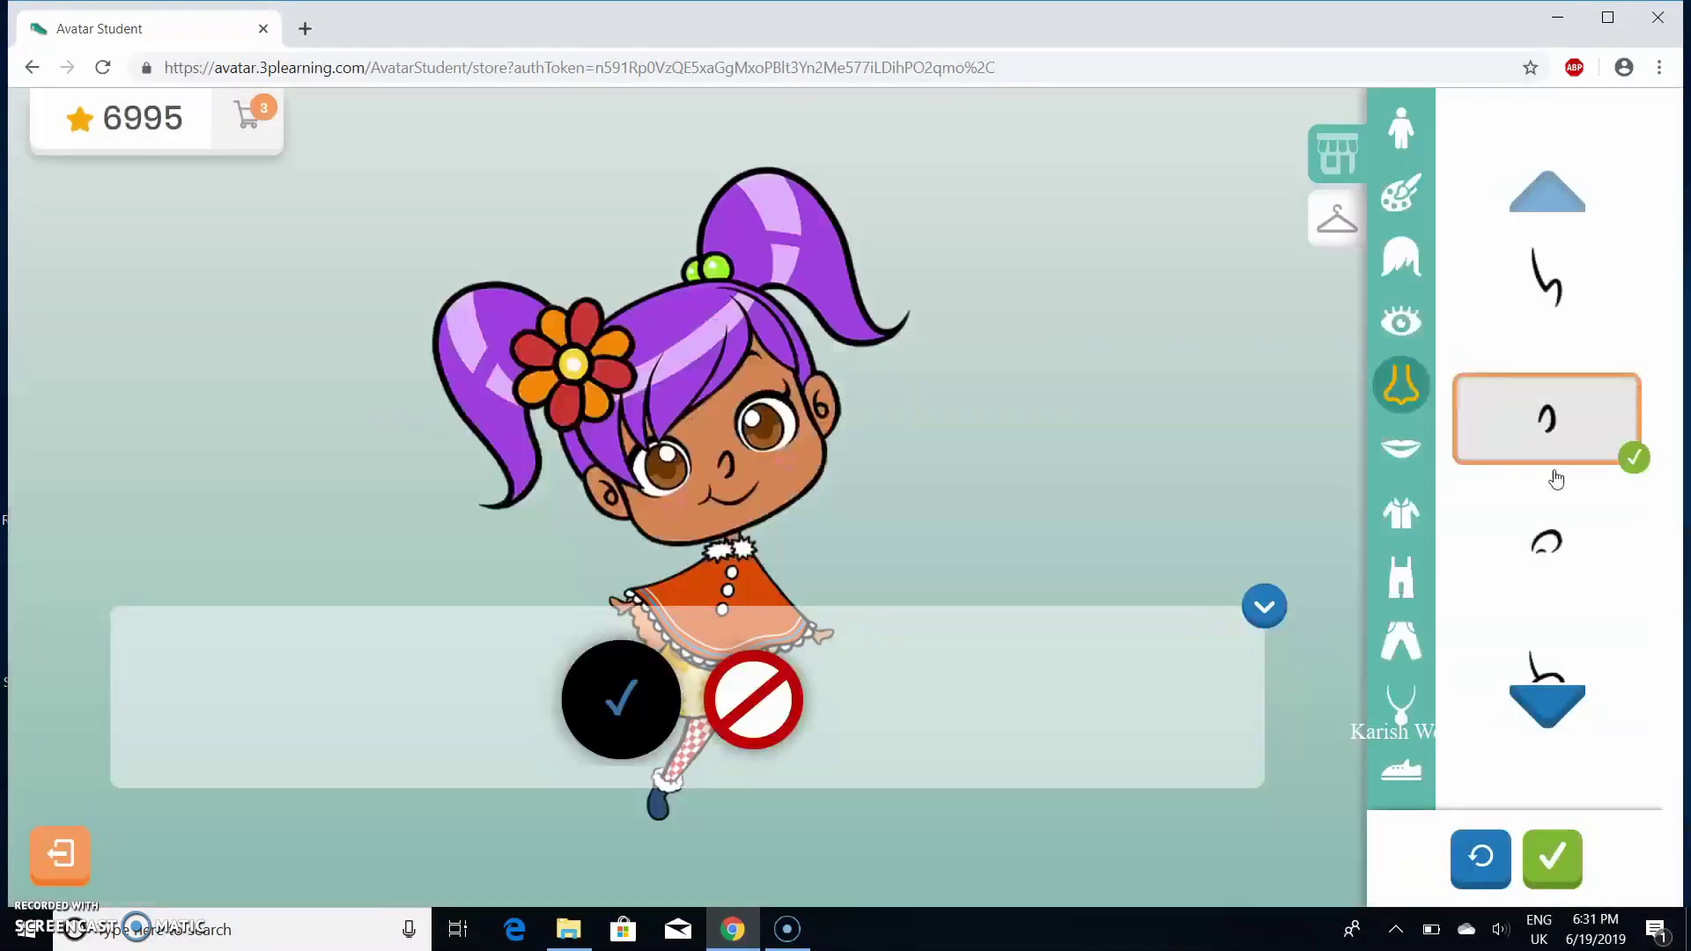
click(1557, 714)
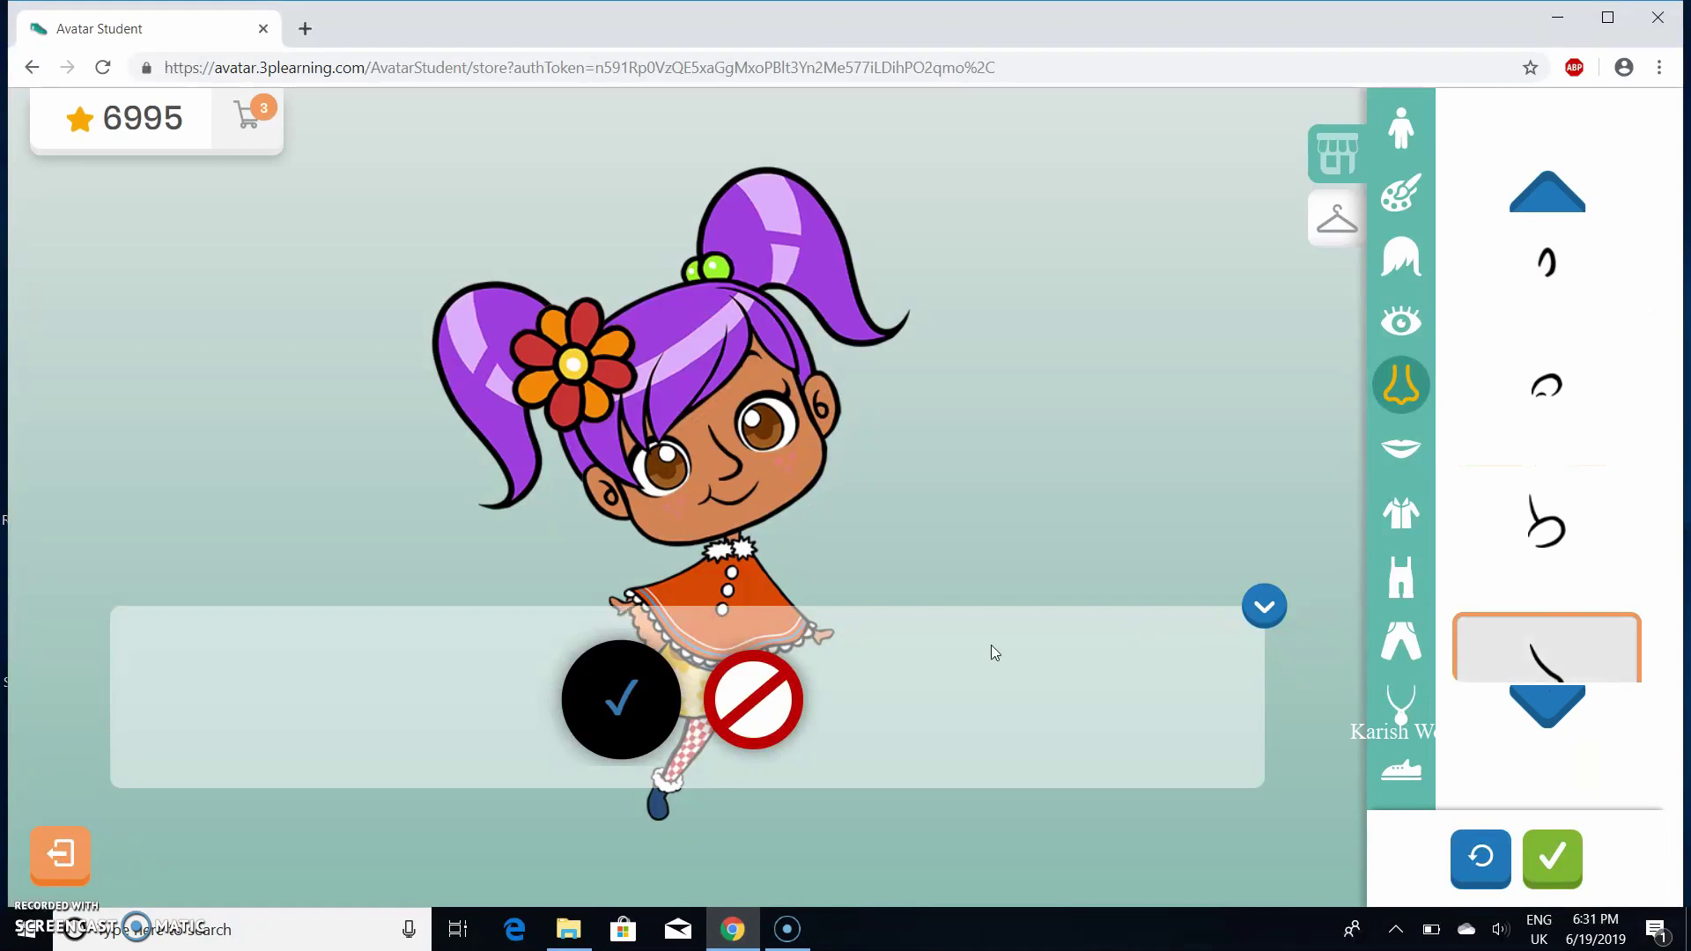
click(1413, 446)
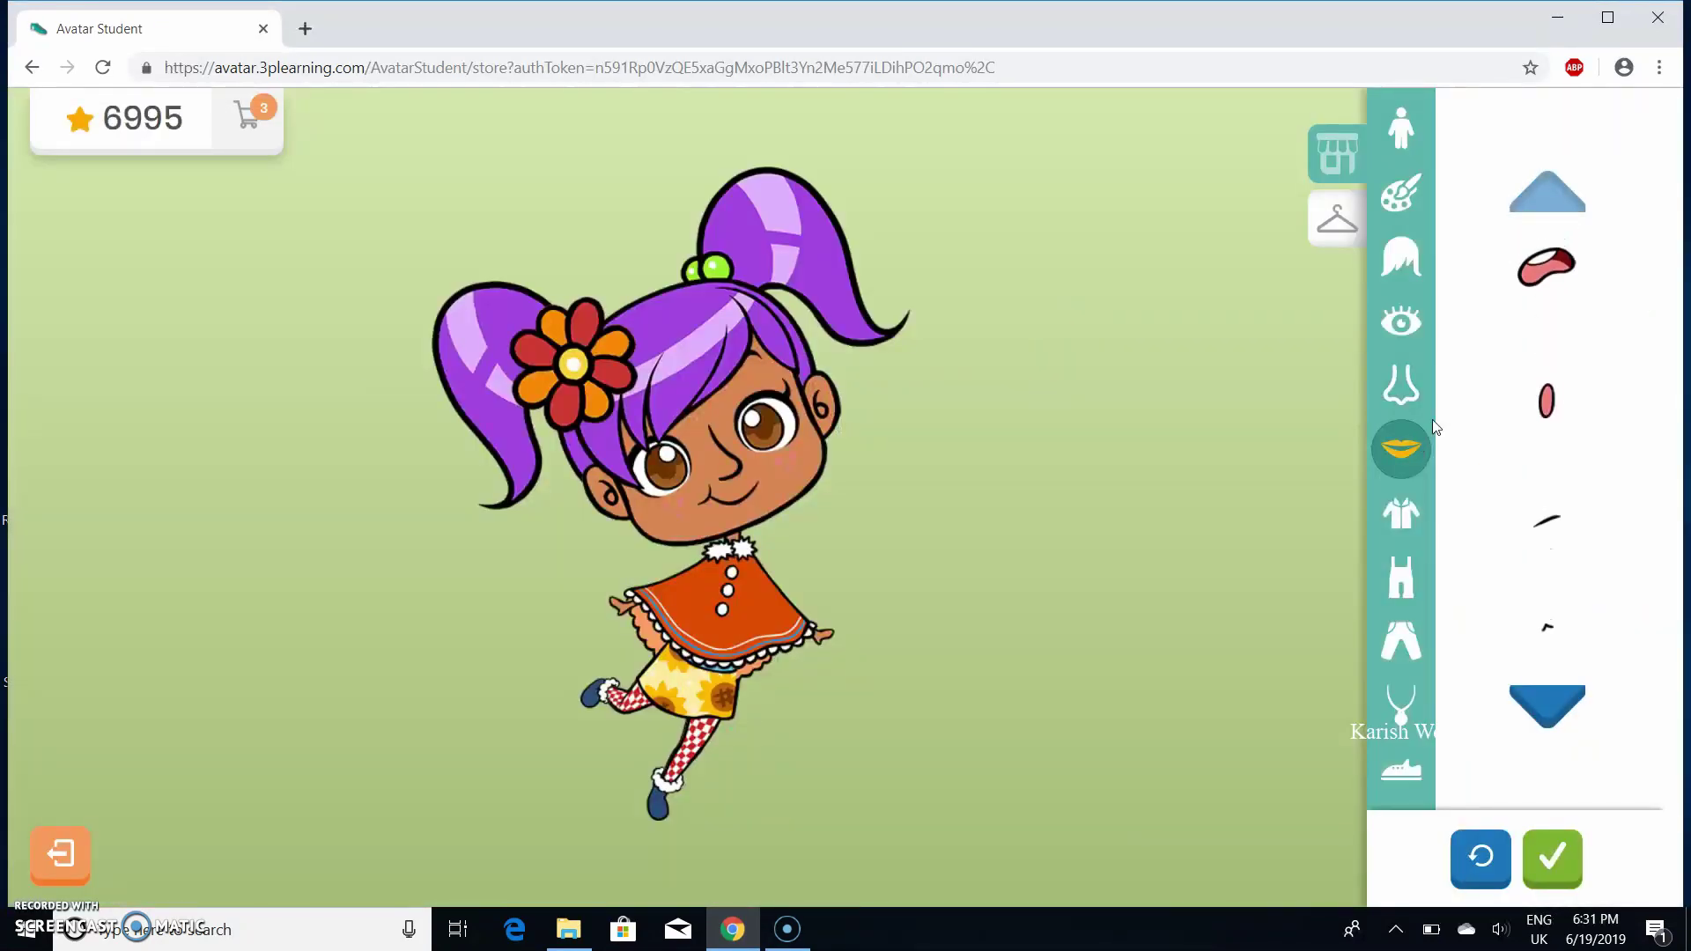
Step: Browse the mouth shapes and give the avatar the small closed mouth
click(1552, 705)
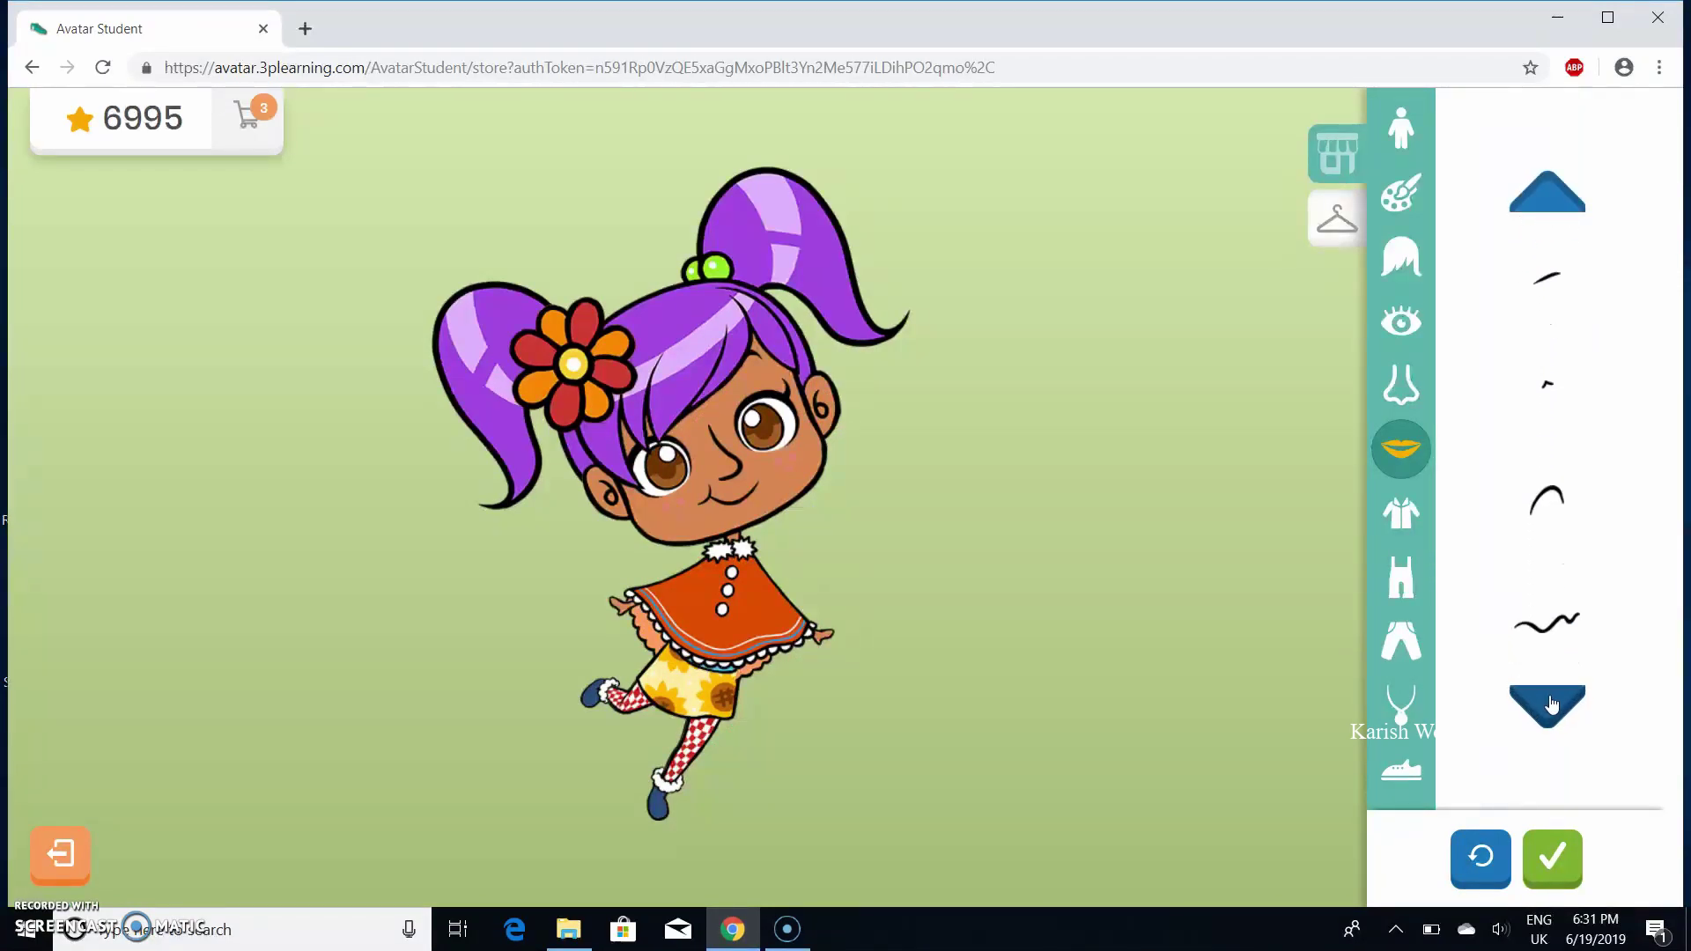
click(1550, 703)
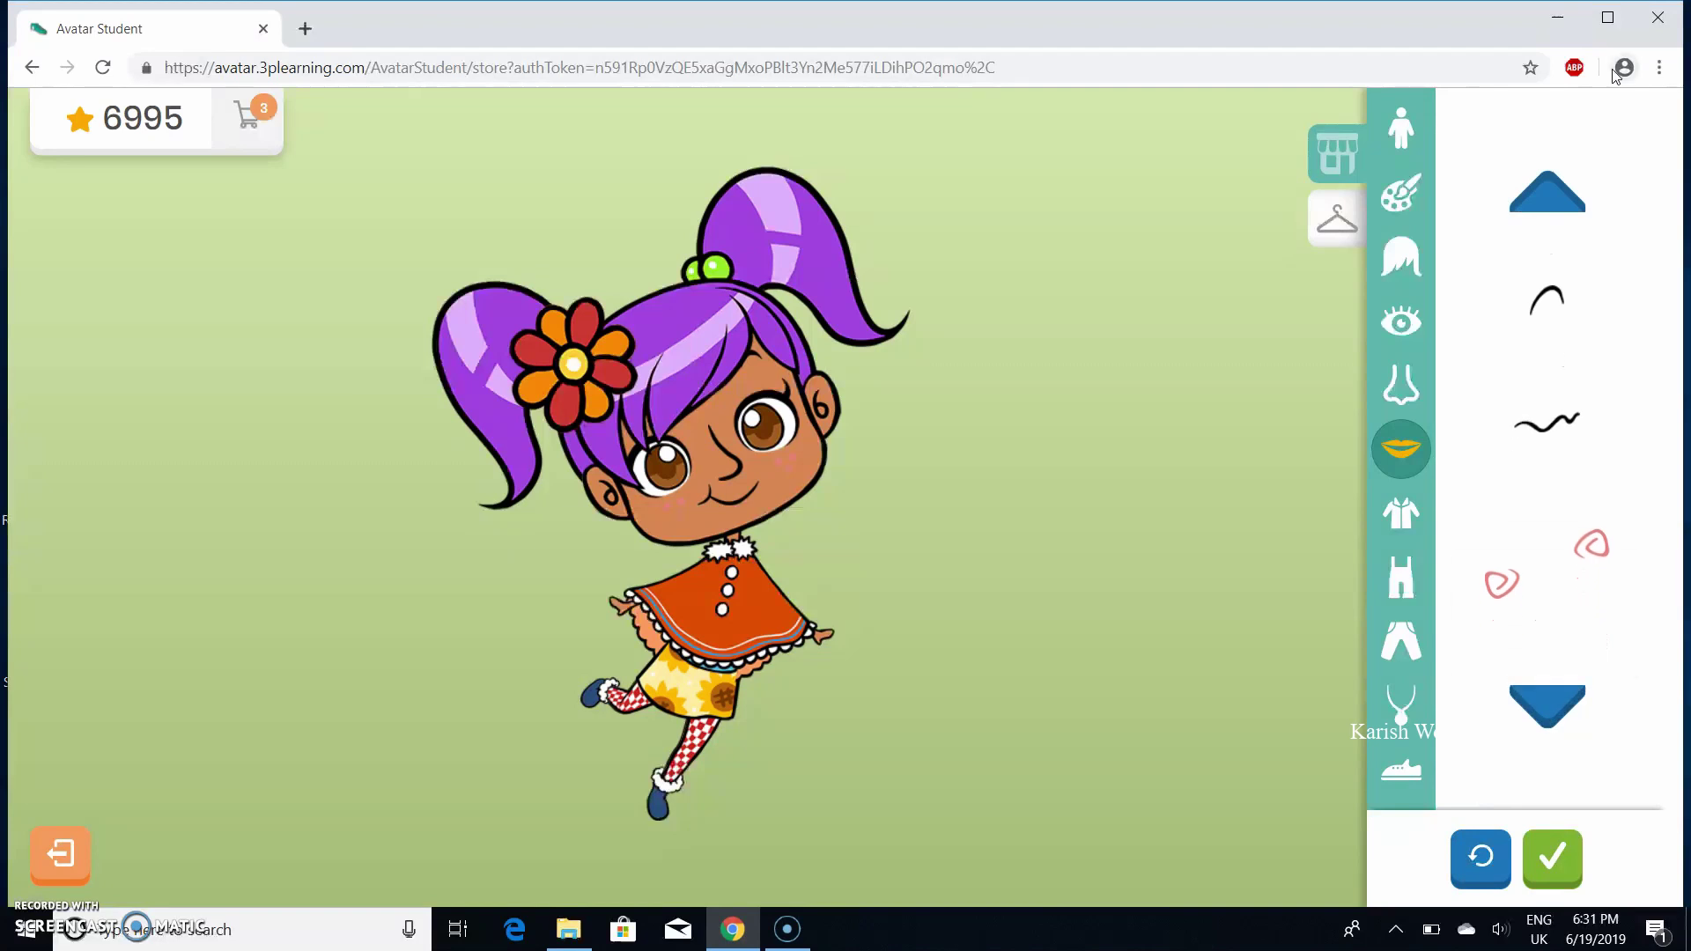
click(1548, 201)
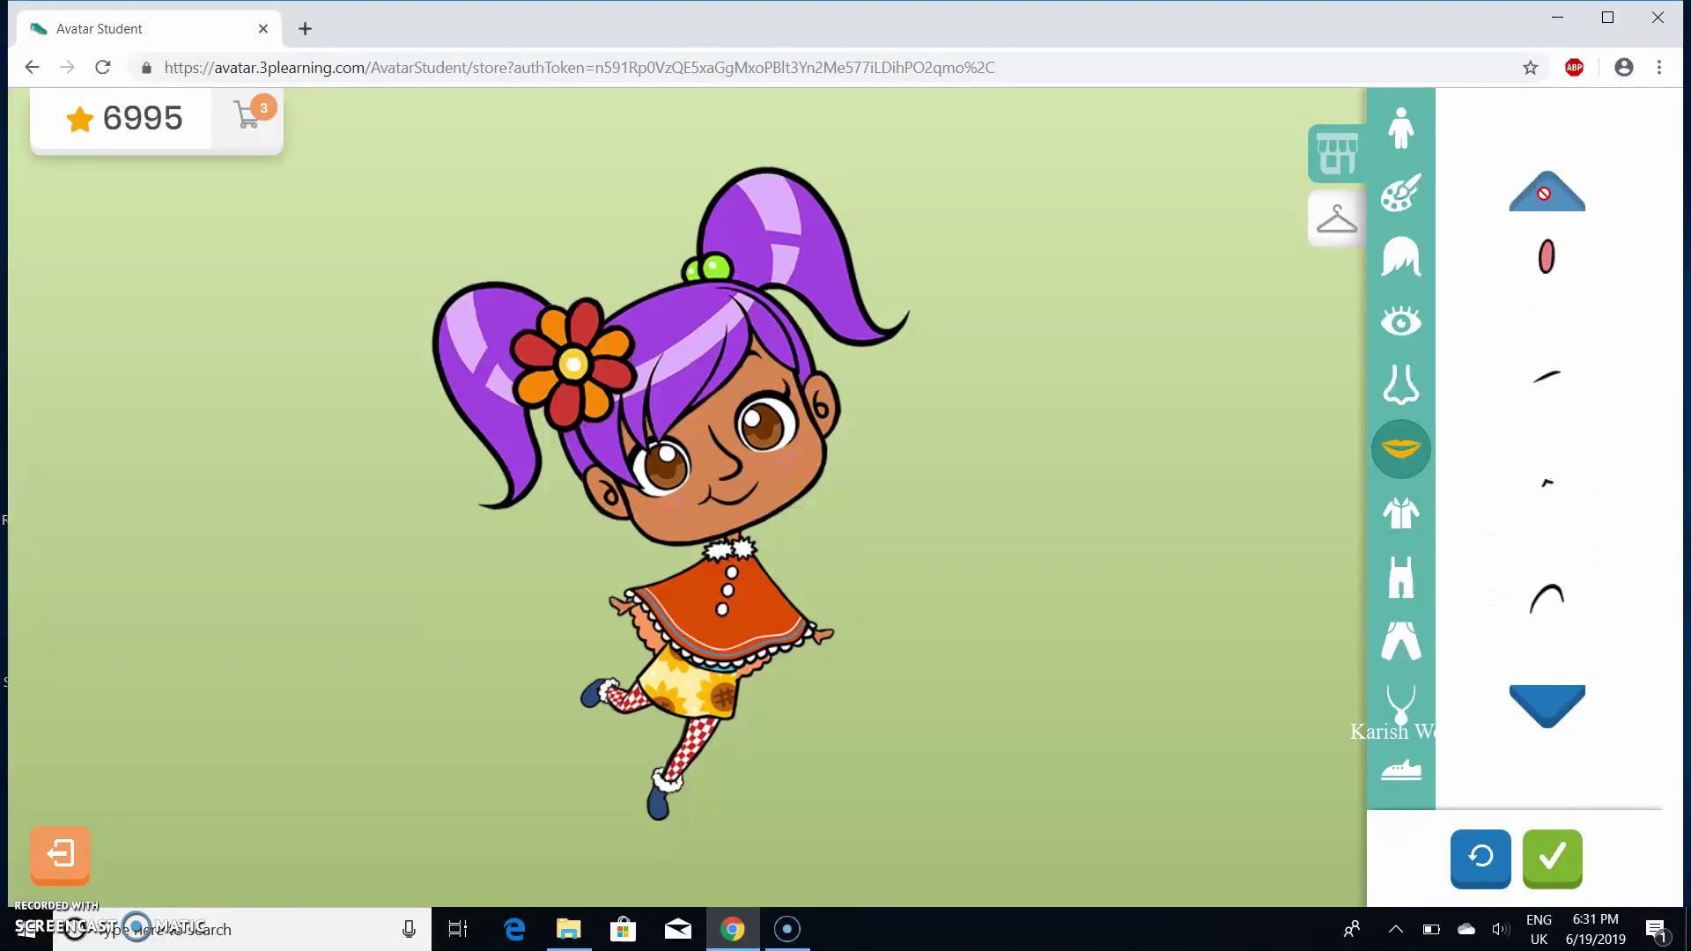
click(1555, 609)
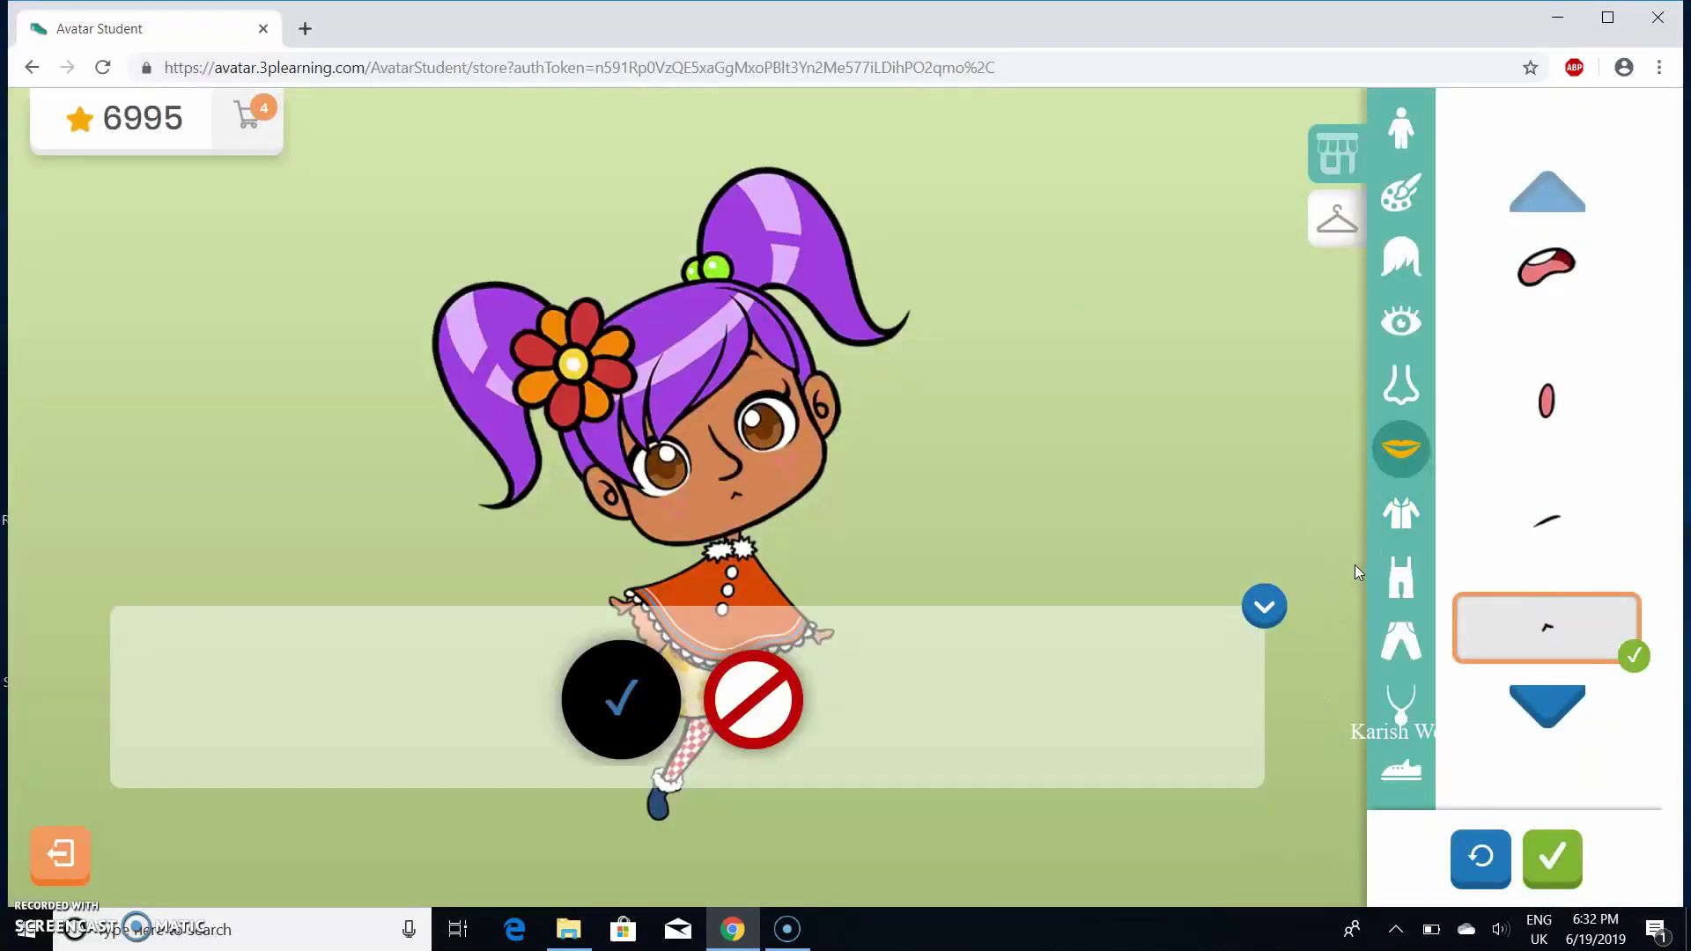
click(1417, 519)
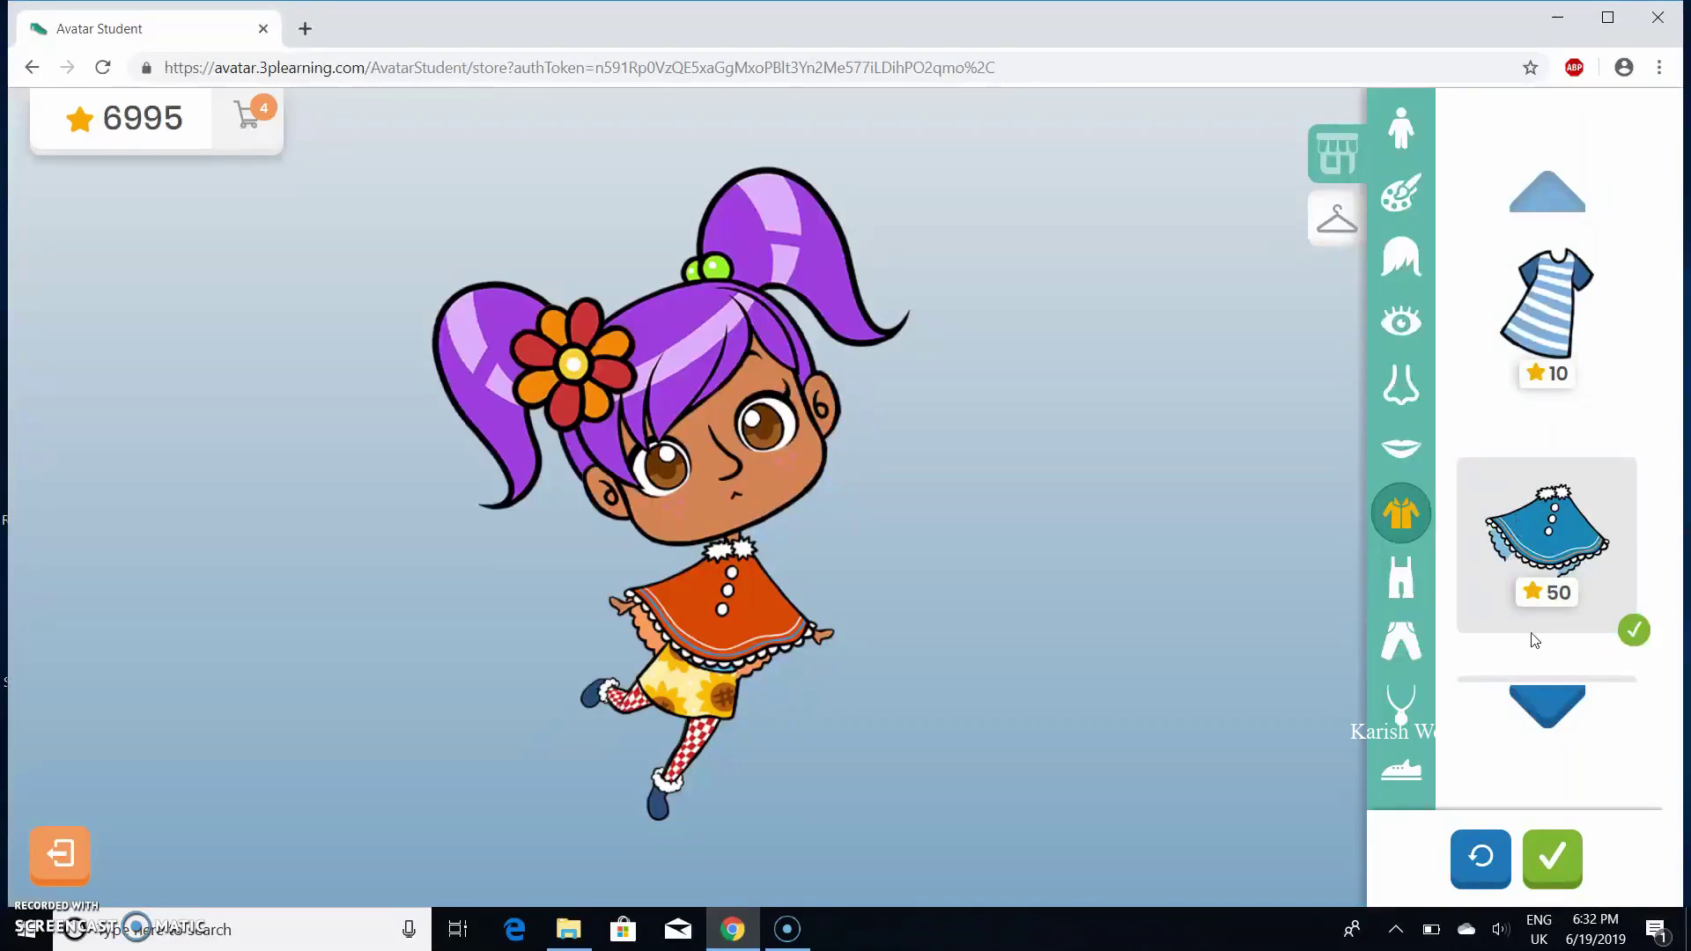
Step: Dress the avatar in the blue poncho and the cherry-print bottoms recoloured orange
click(1548, 720)
click(1590, 274)
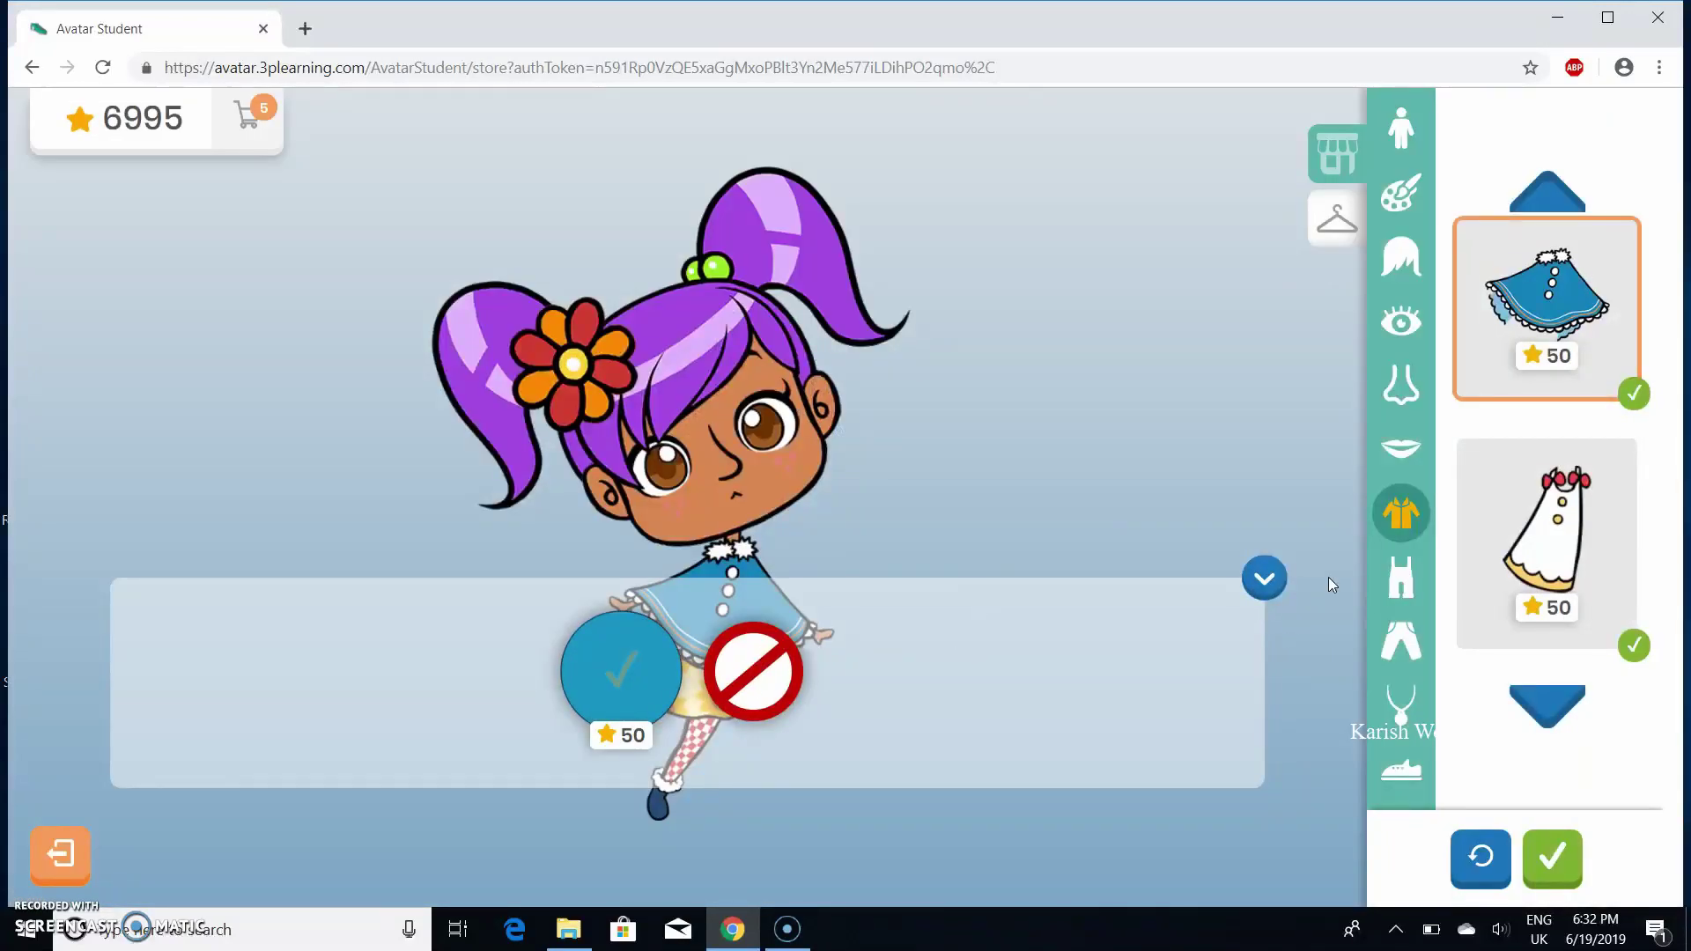
click(1401, 581)
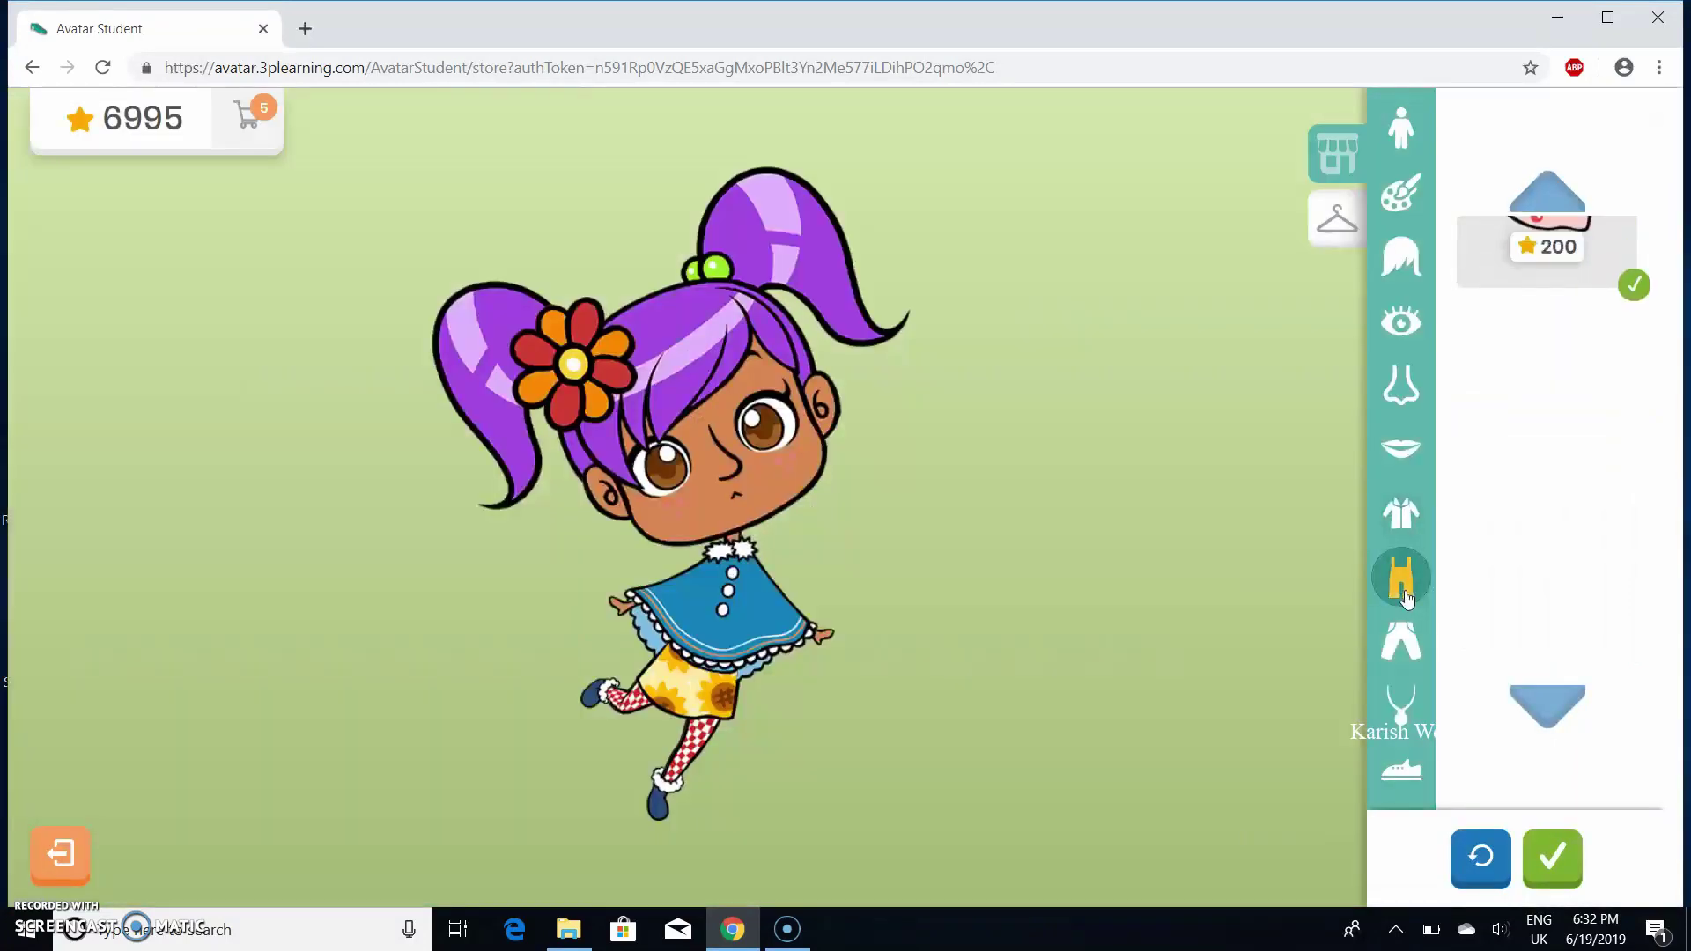
click(1503, 430)
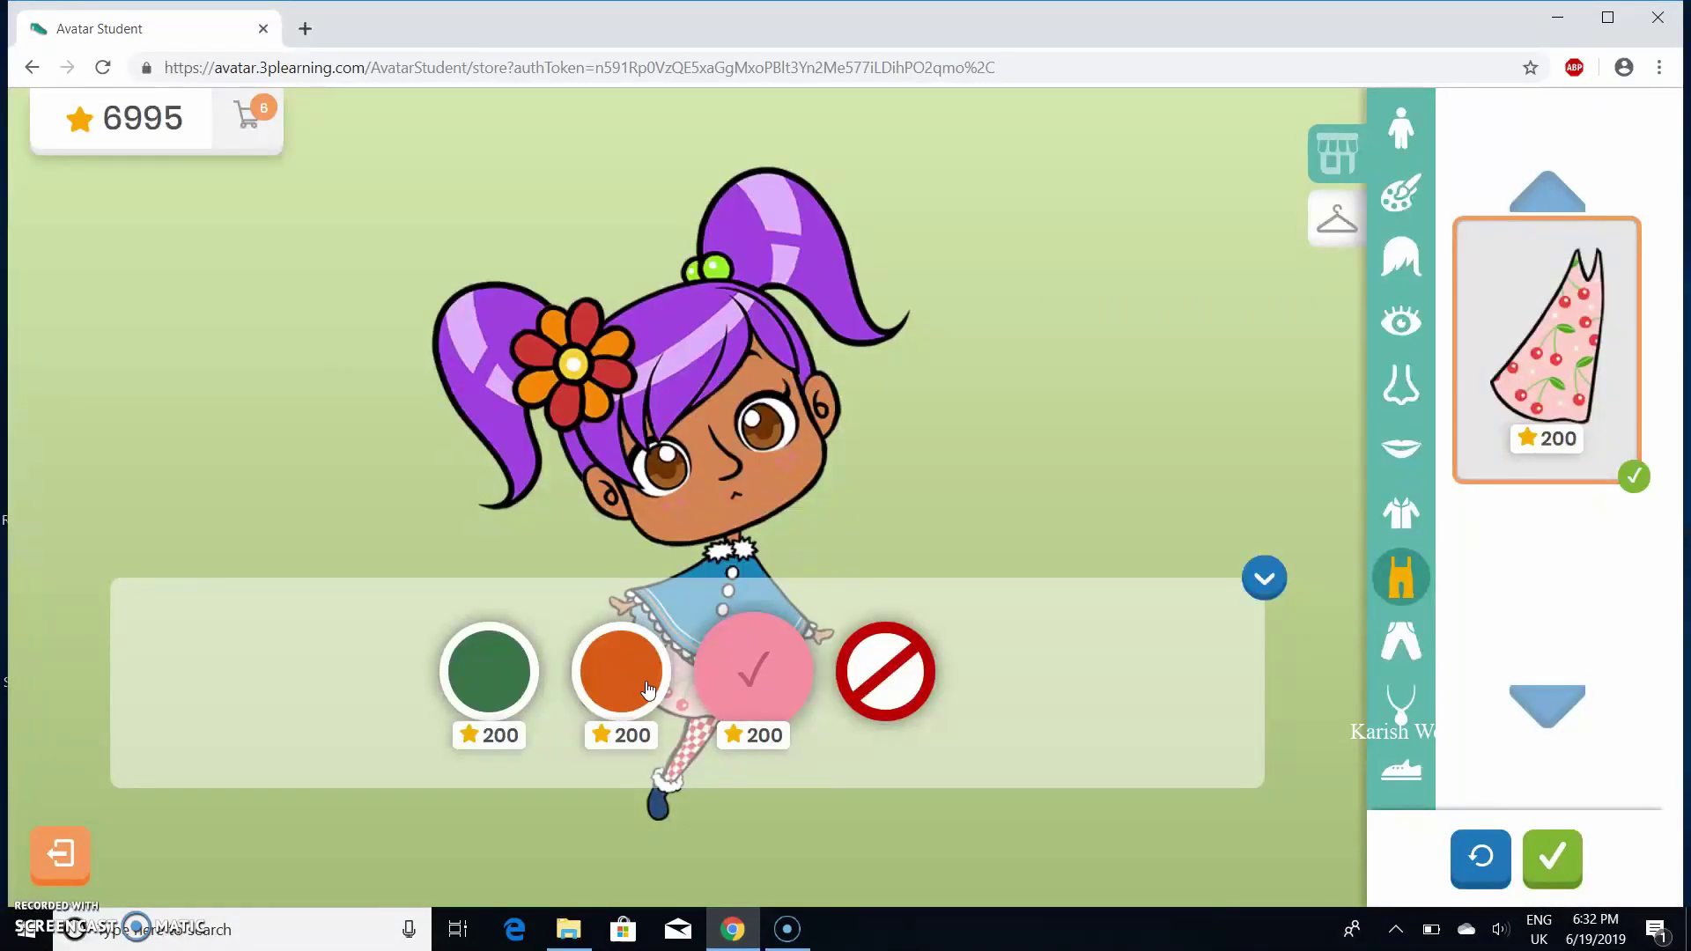
click(602, 675)
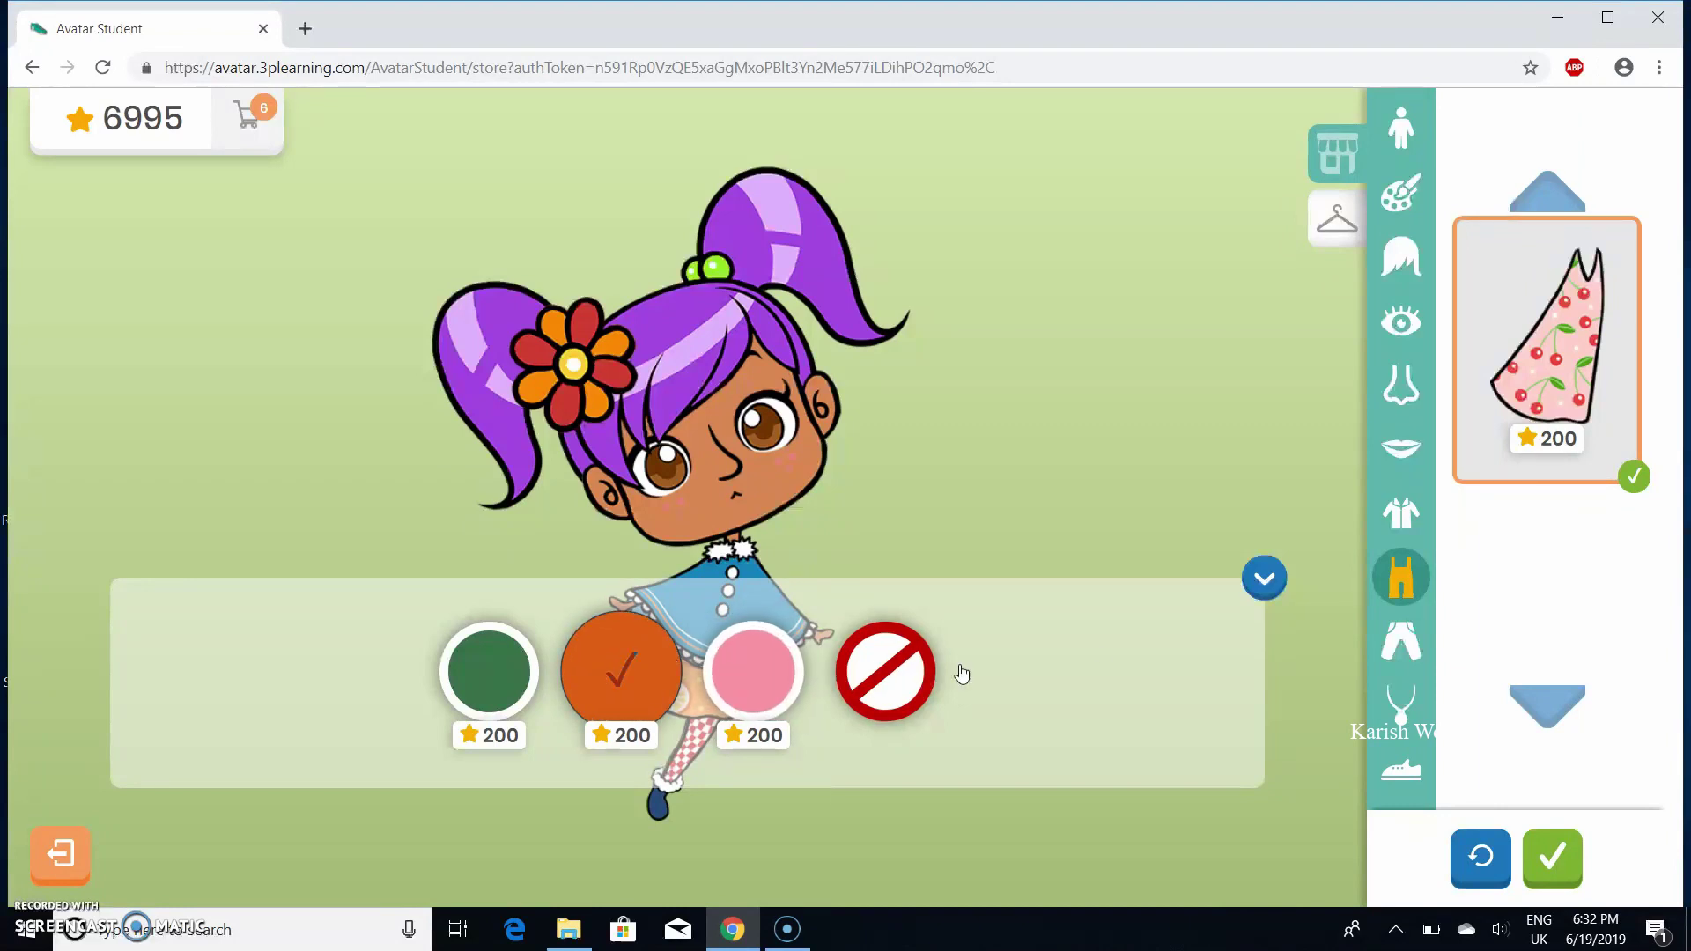
click(1261, 582)
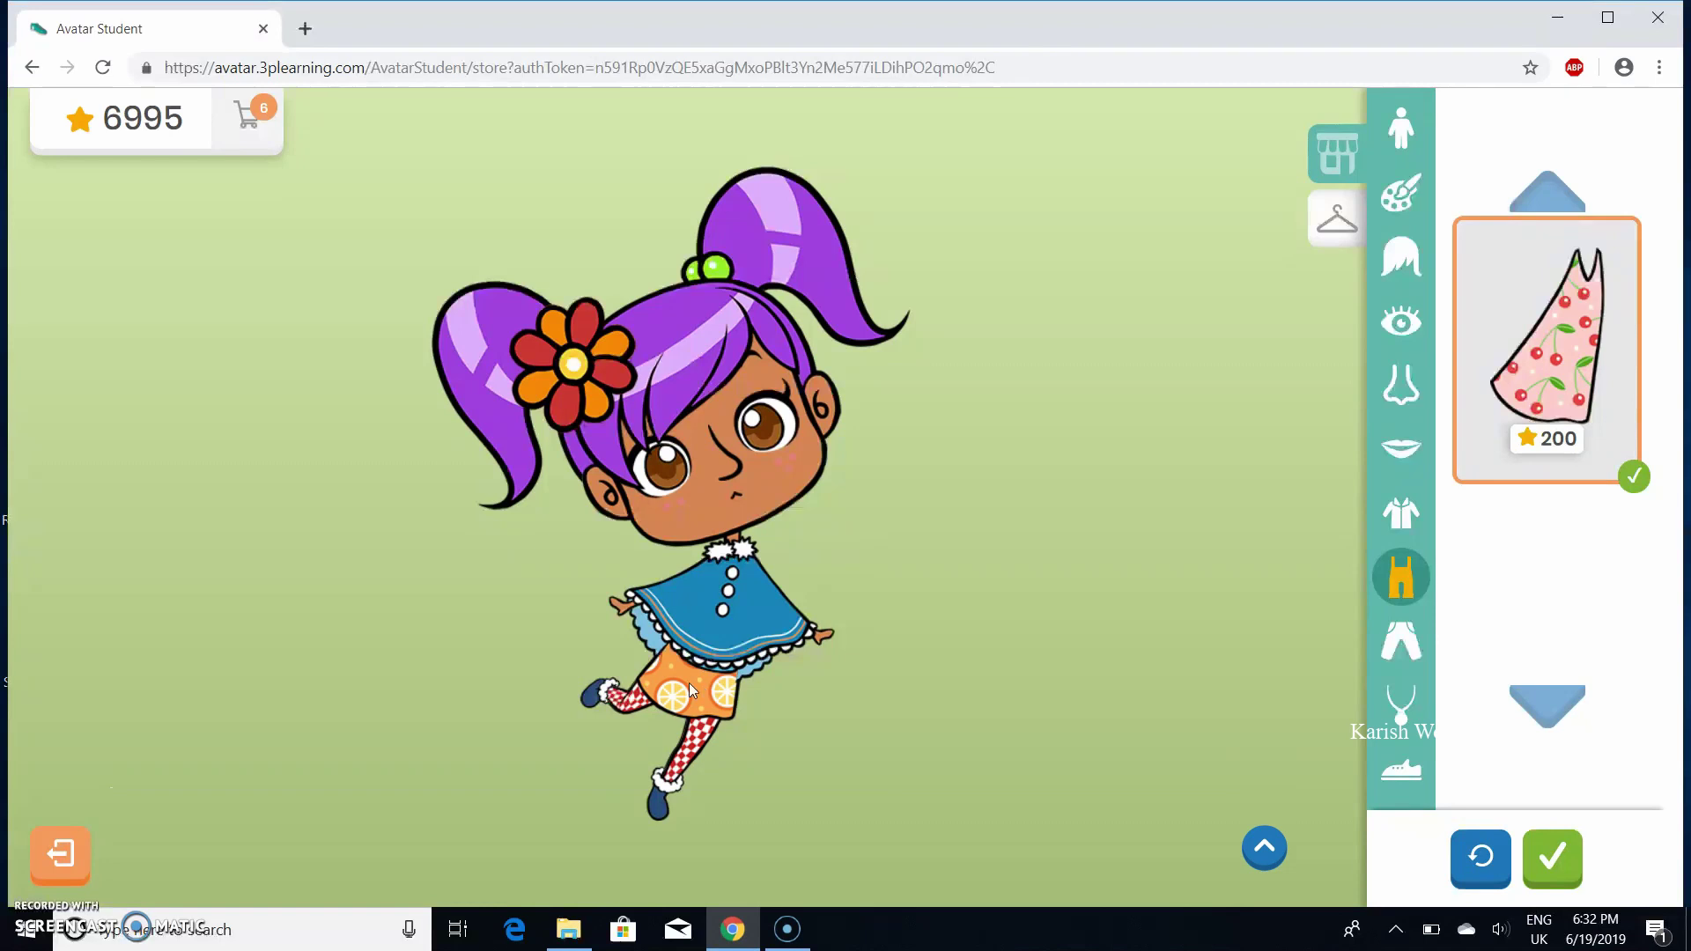
click(1380, 660)
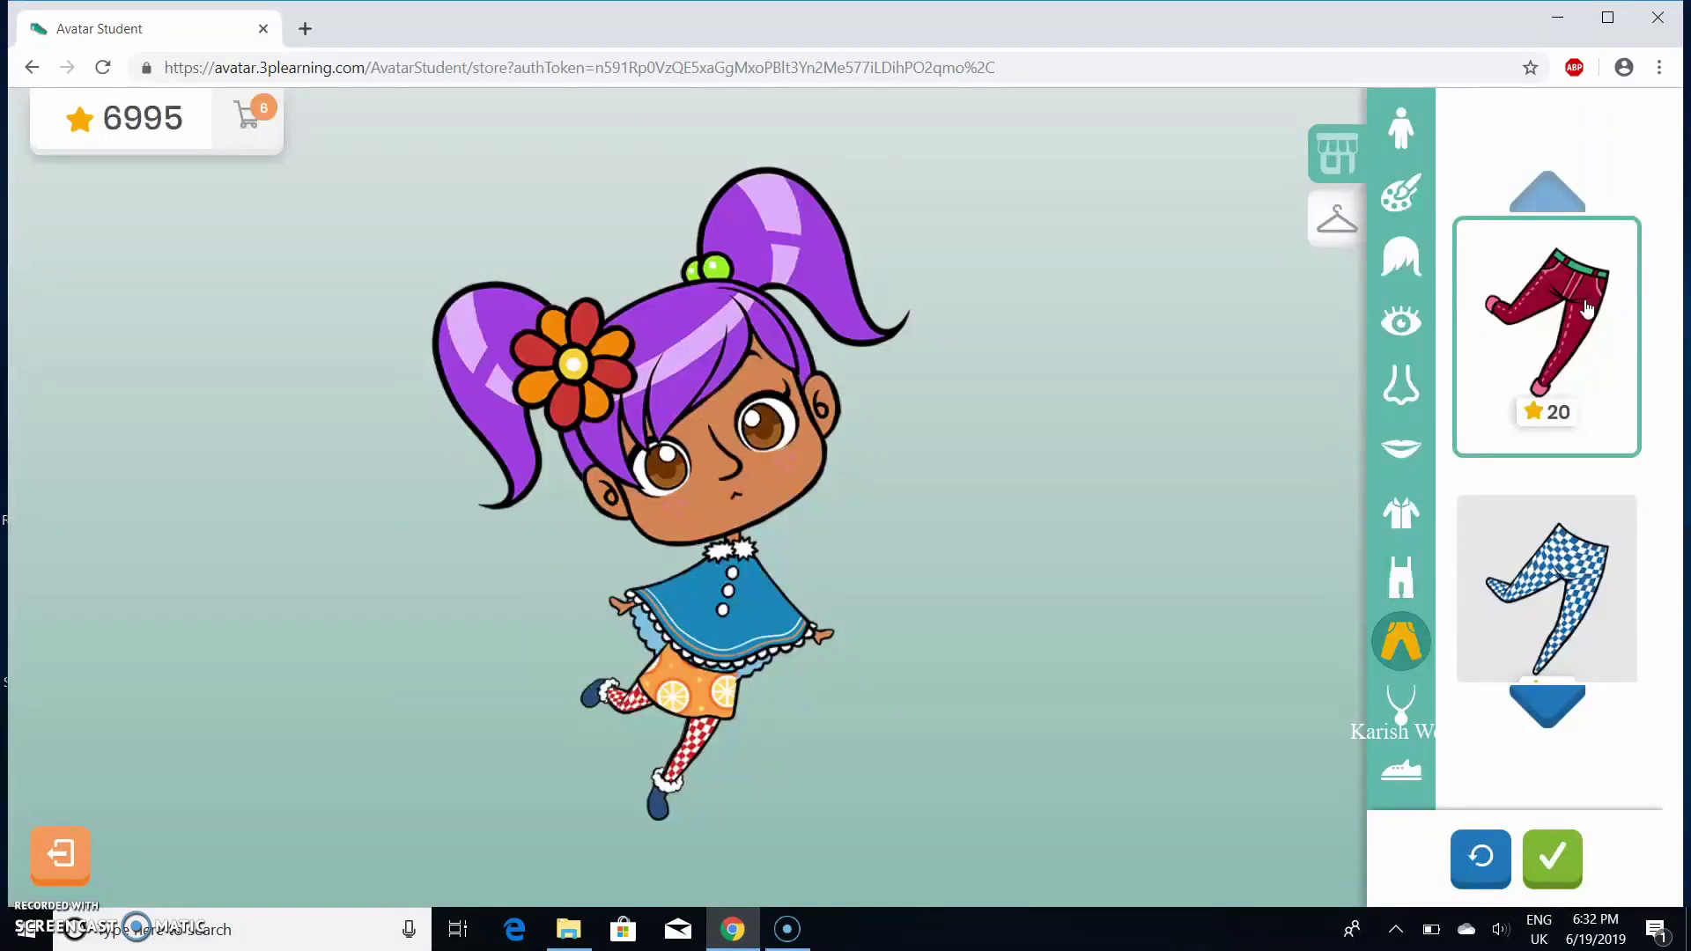
Step: Put the 20-star red trousers on the avatar and recolour them light blue
click(1543, 717)
click(1542, 715)
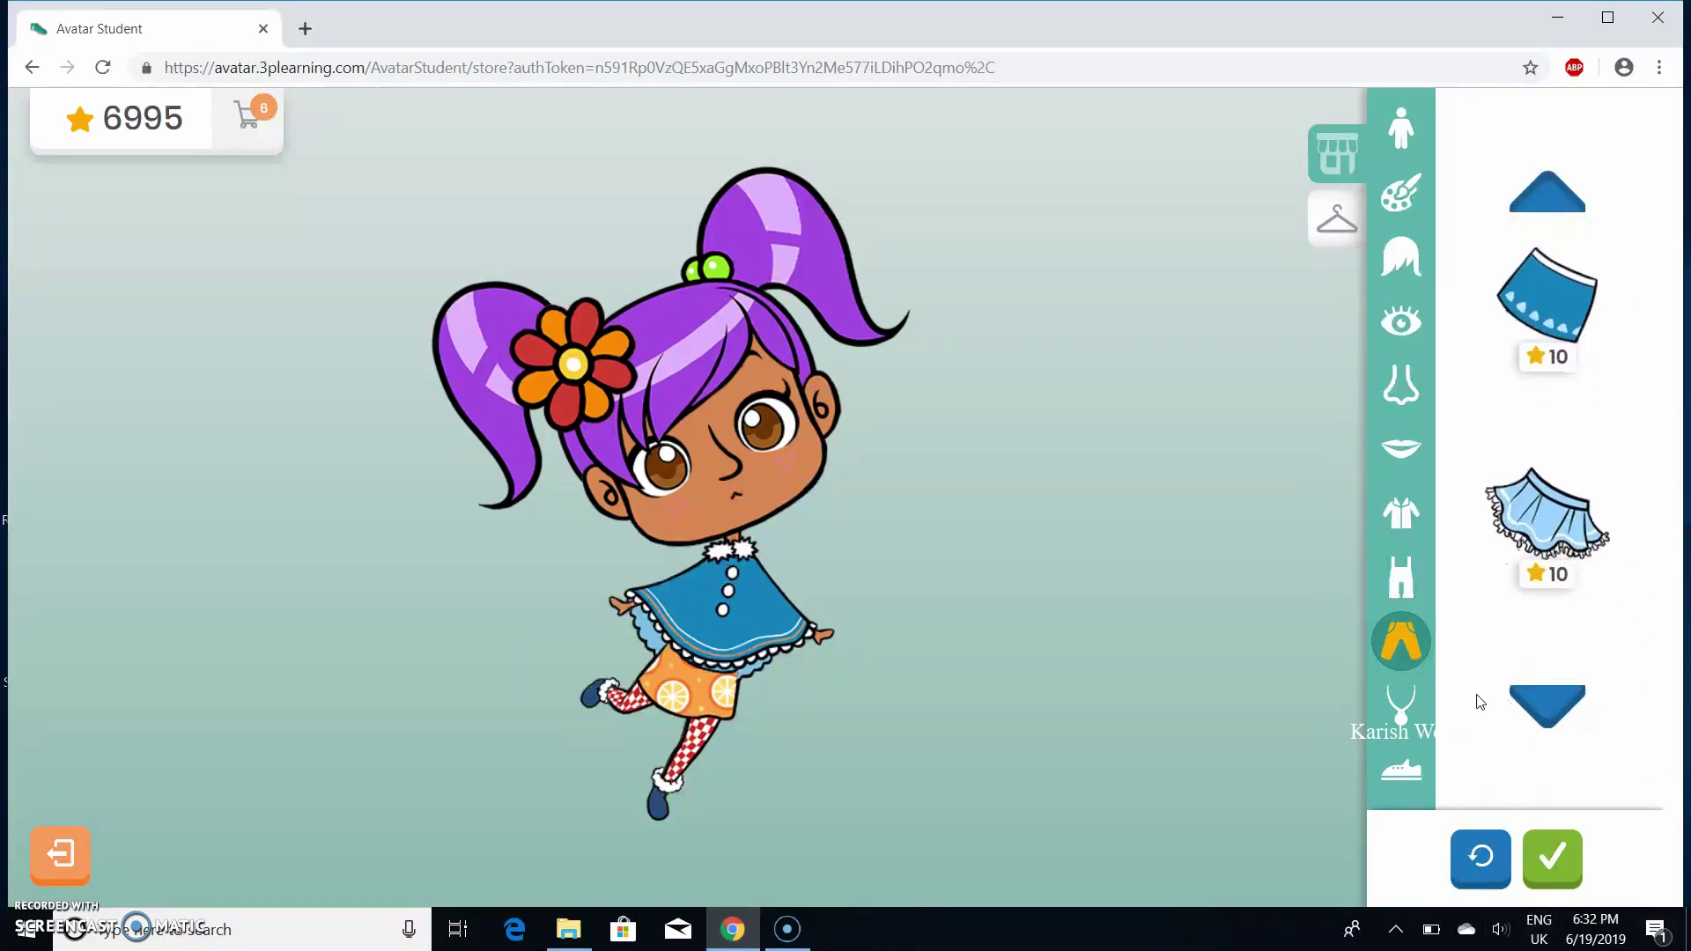
click(1546, 709)
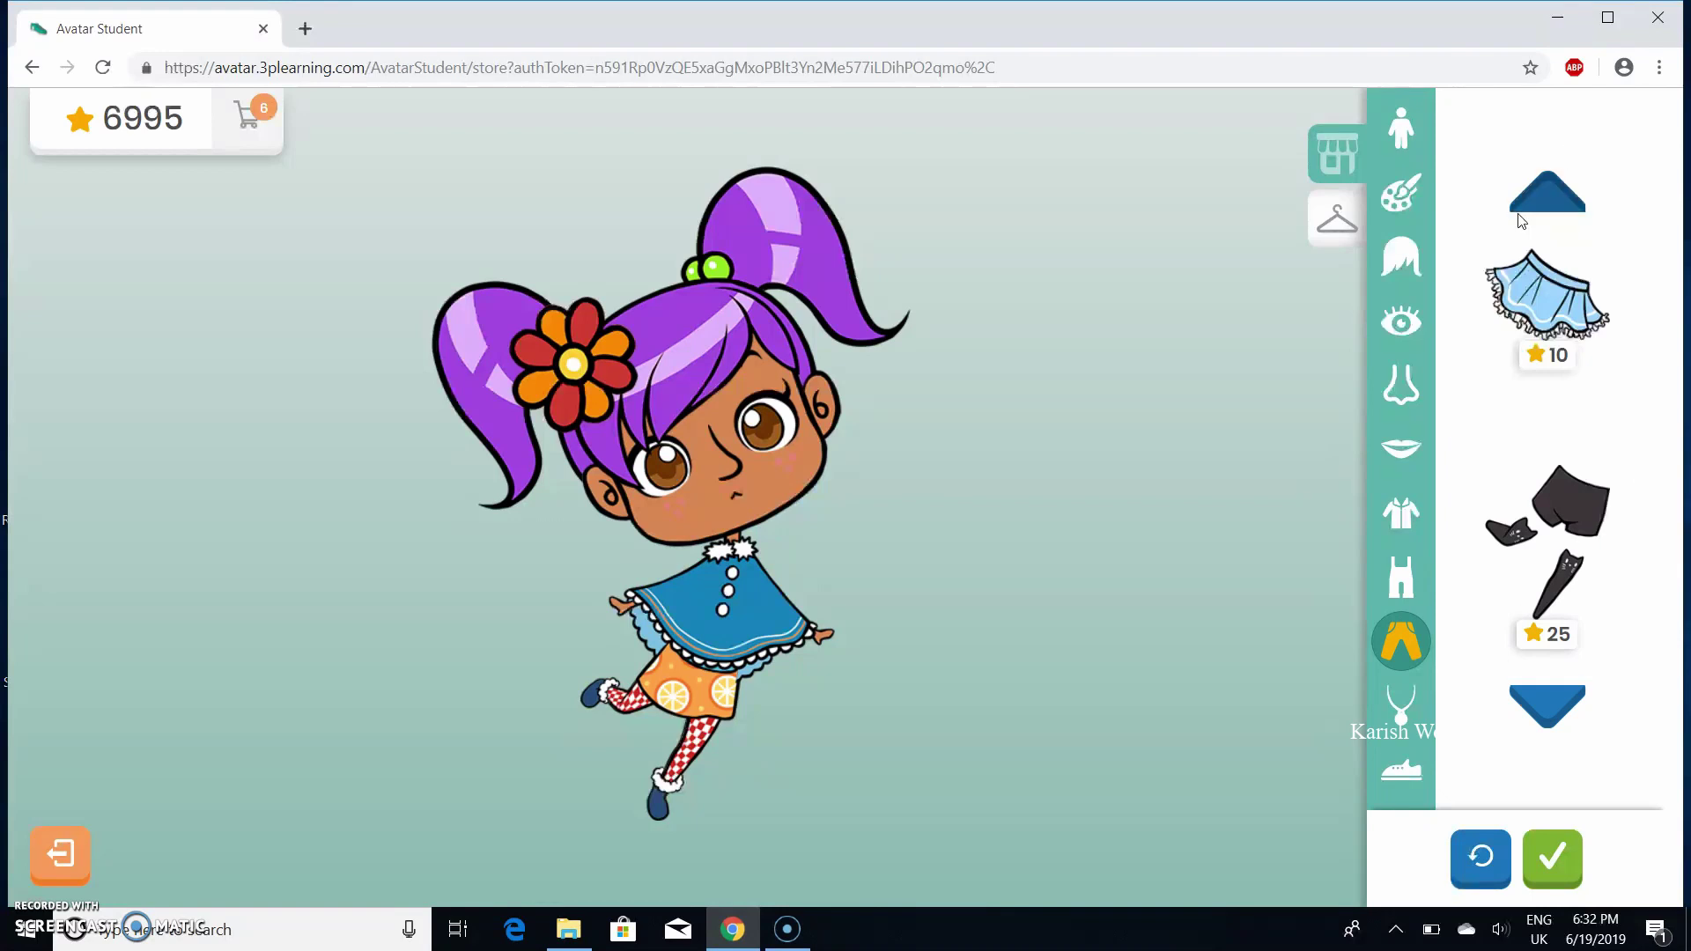
click(1537, 197)
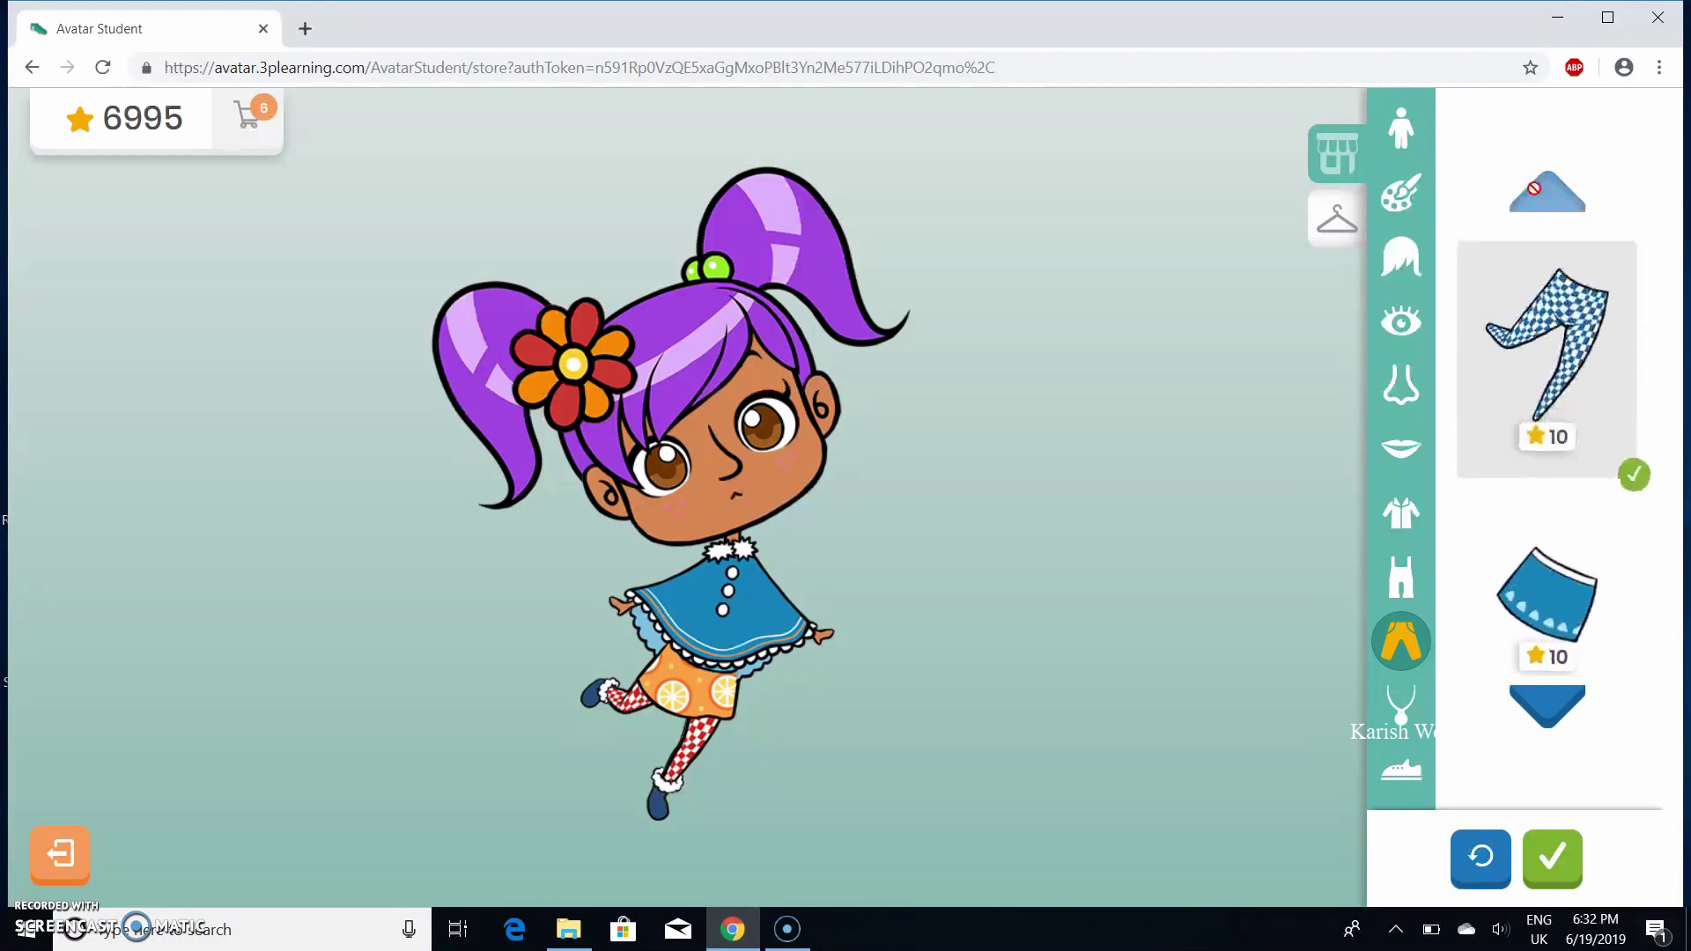
click(1530, 288)
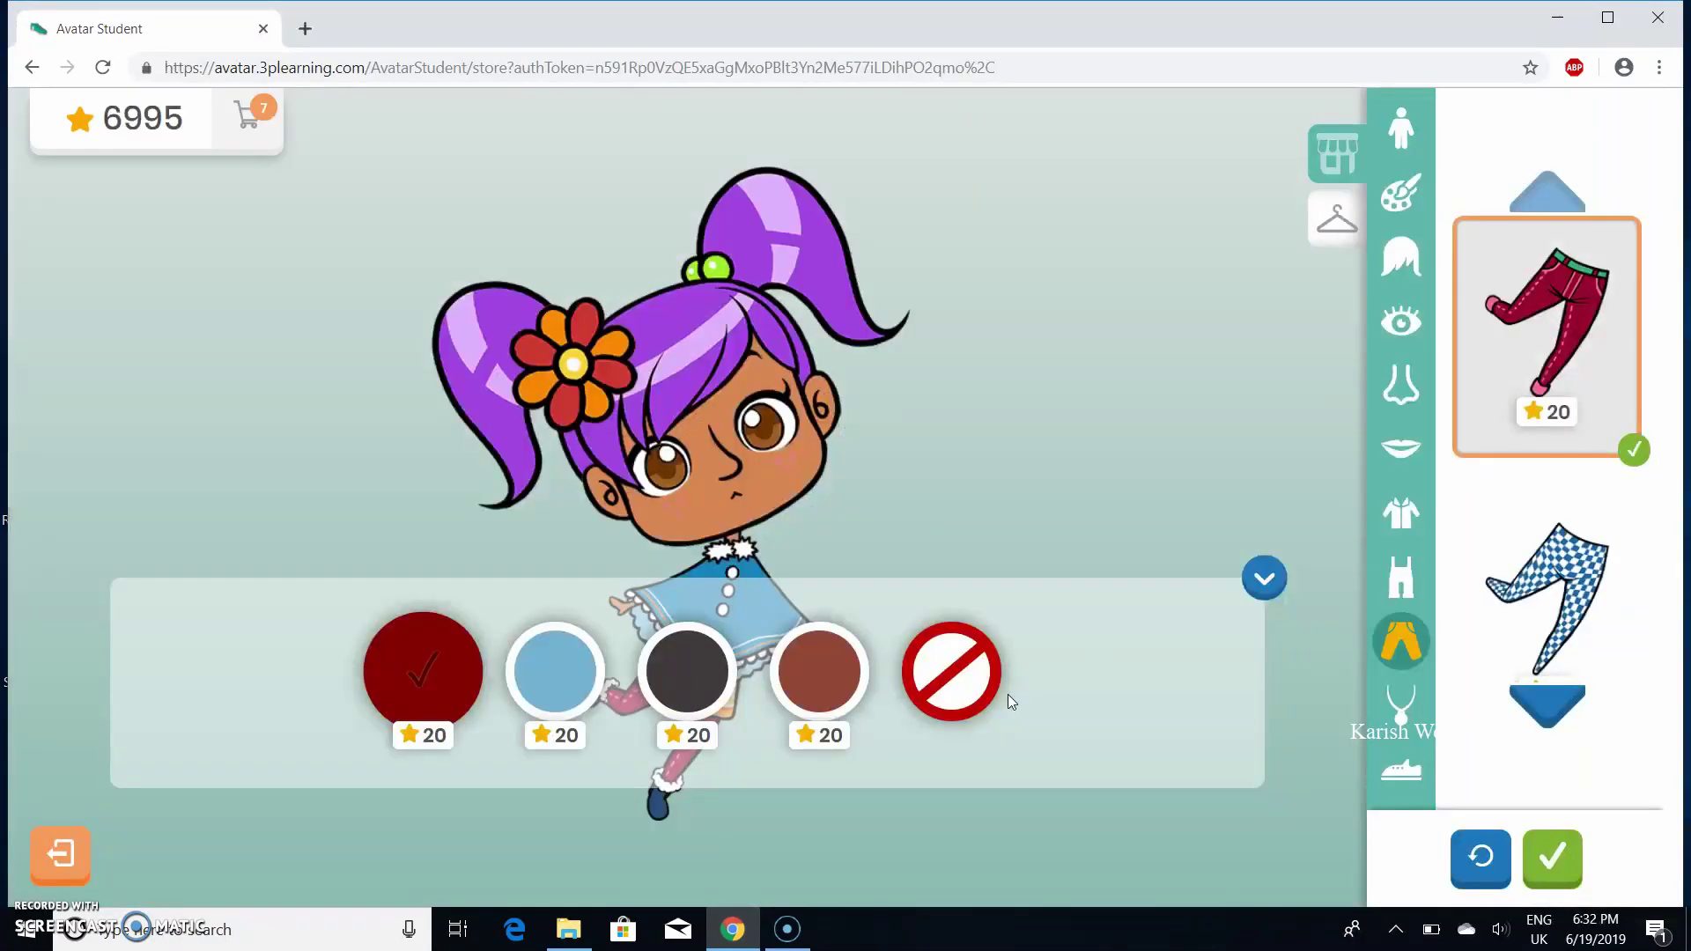
click(558, 678)
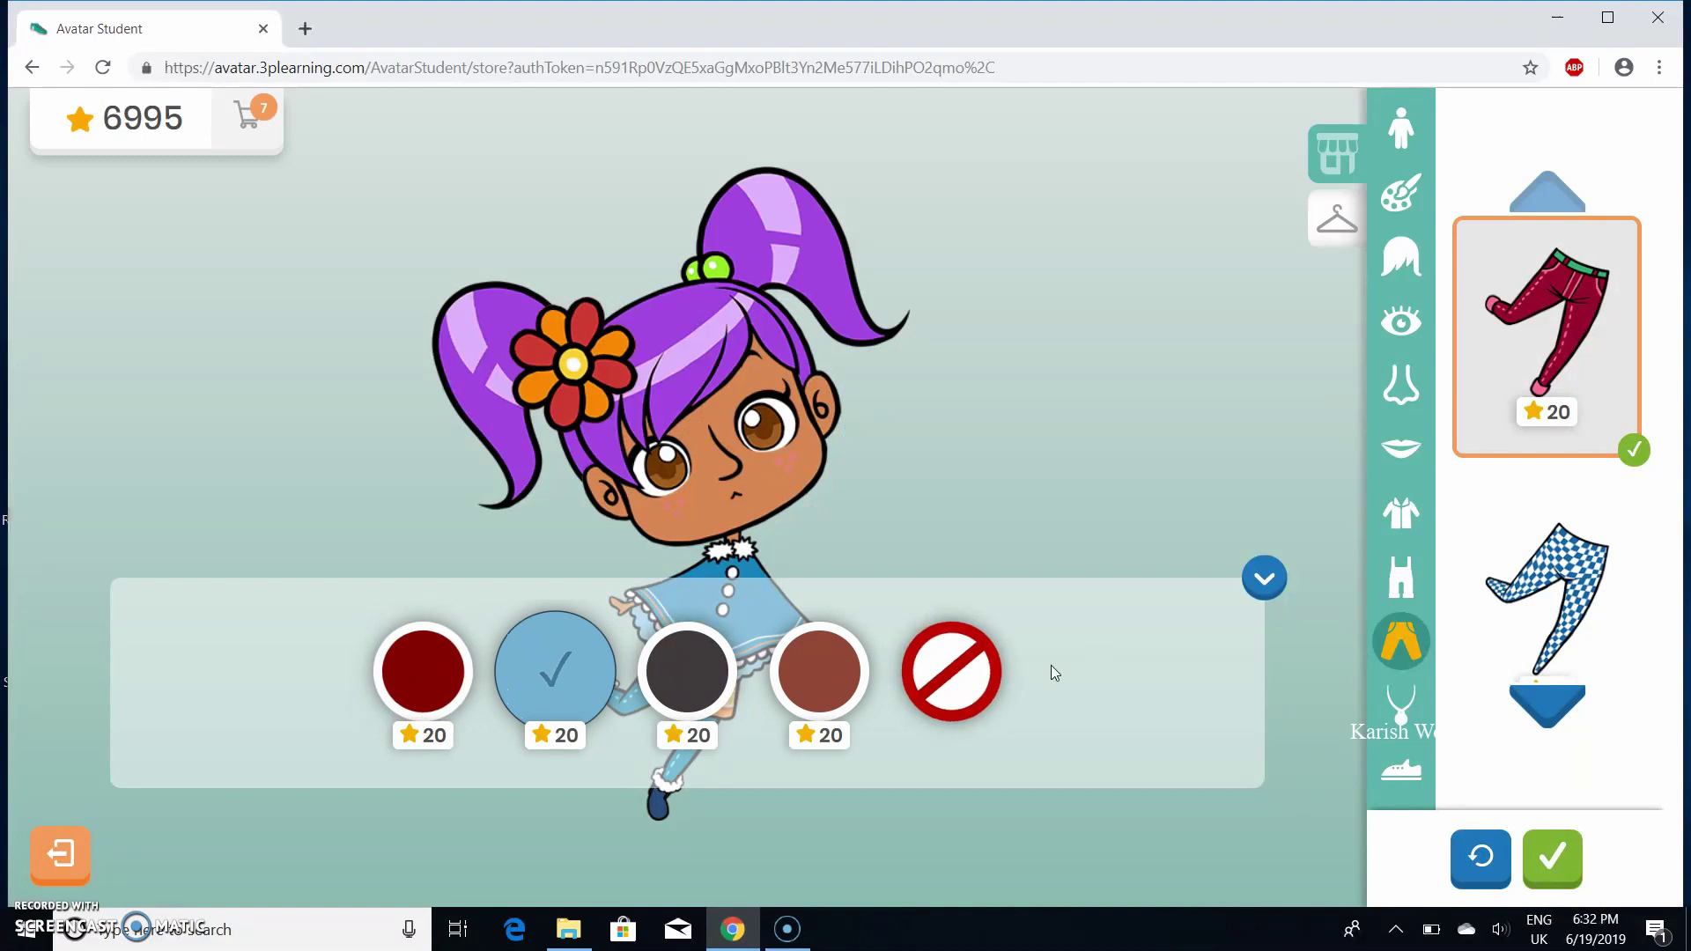
click(1265, 580)
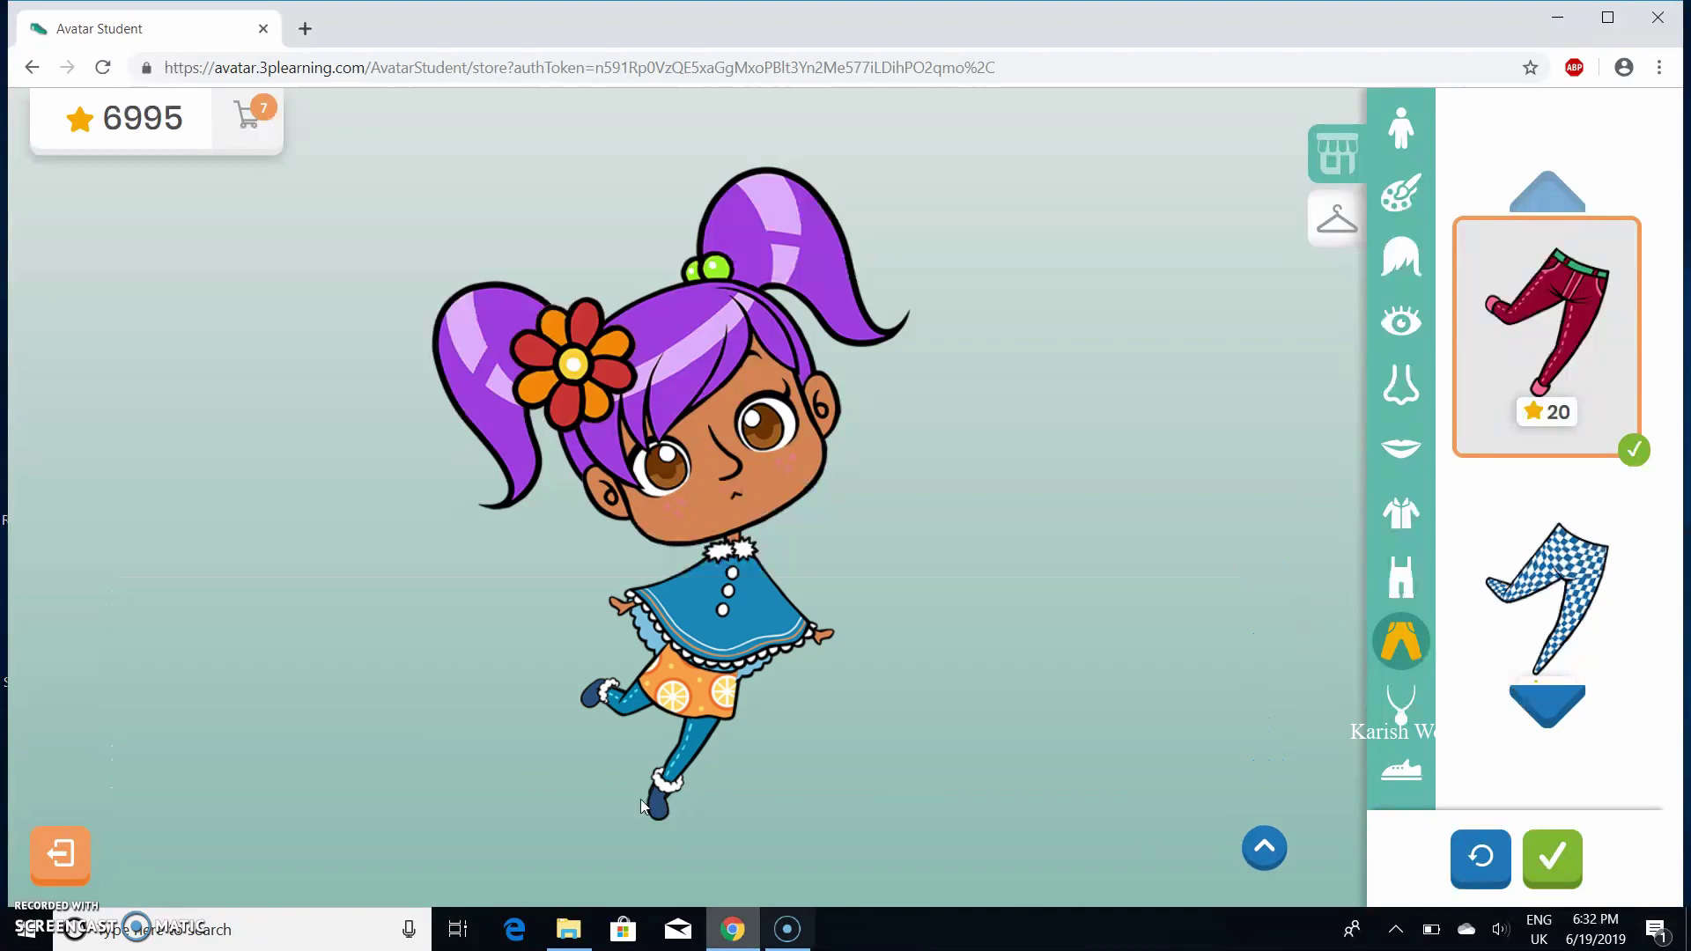
click(1387, 704)
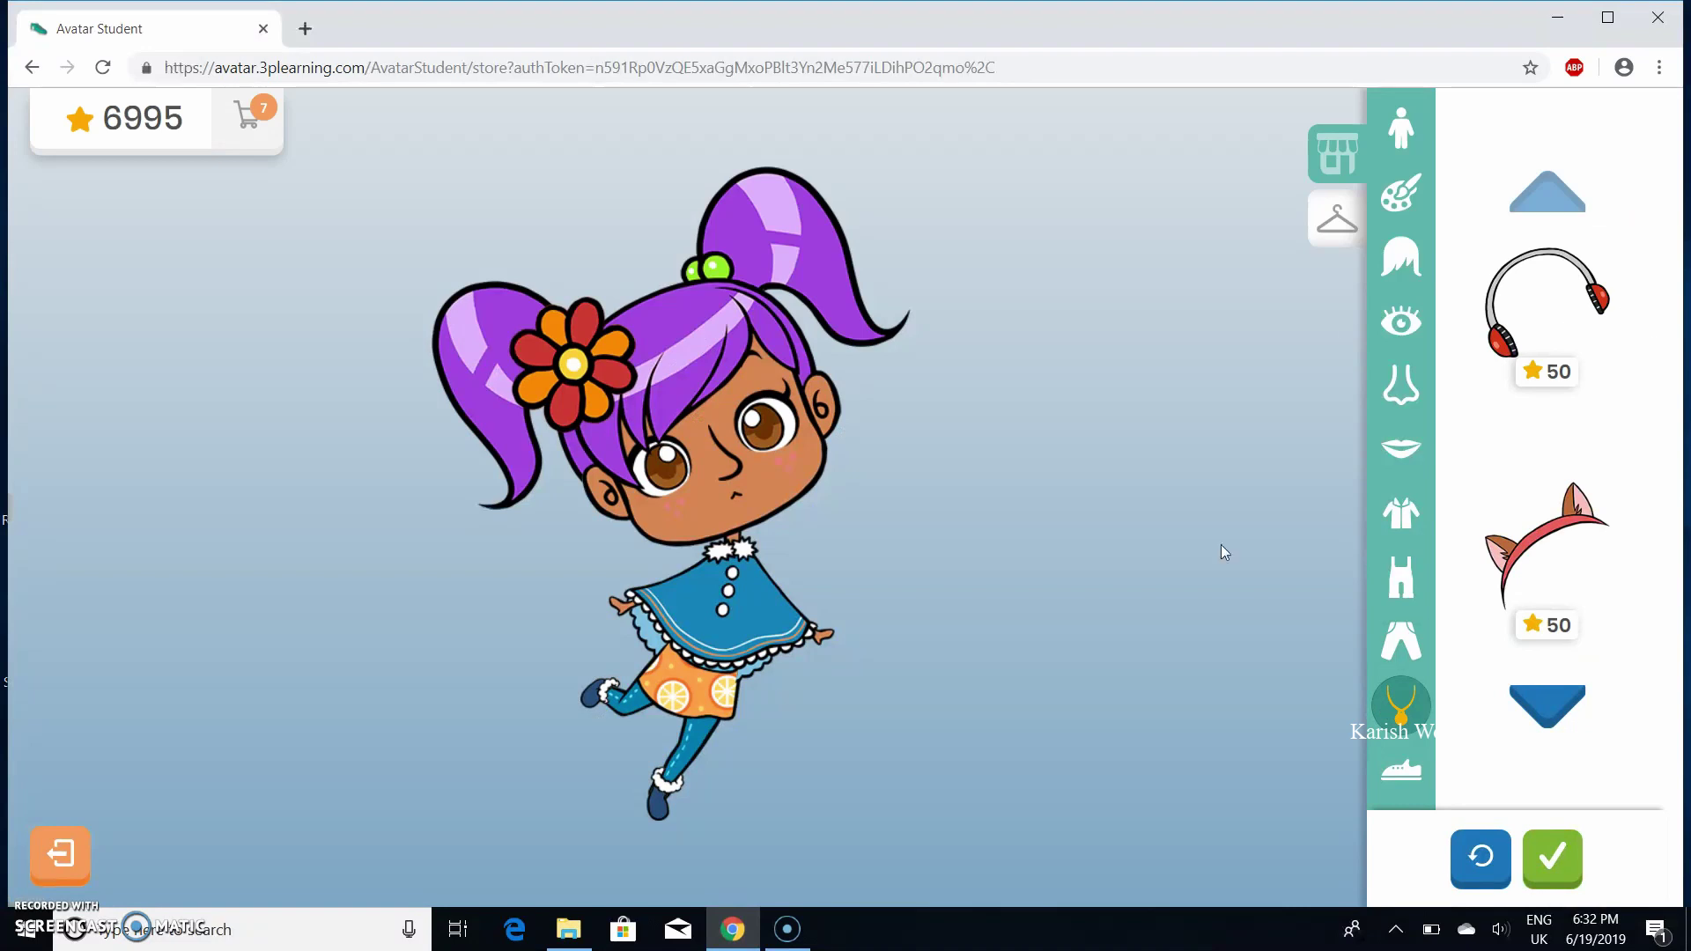
Step: Add the star clip to the avatar's hair and make it pink
click(1559, 715)
click(1559, 715)
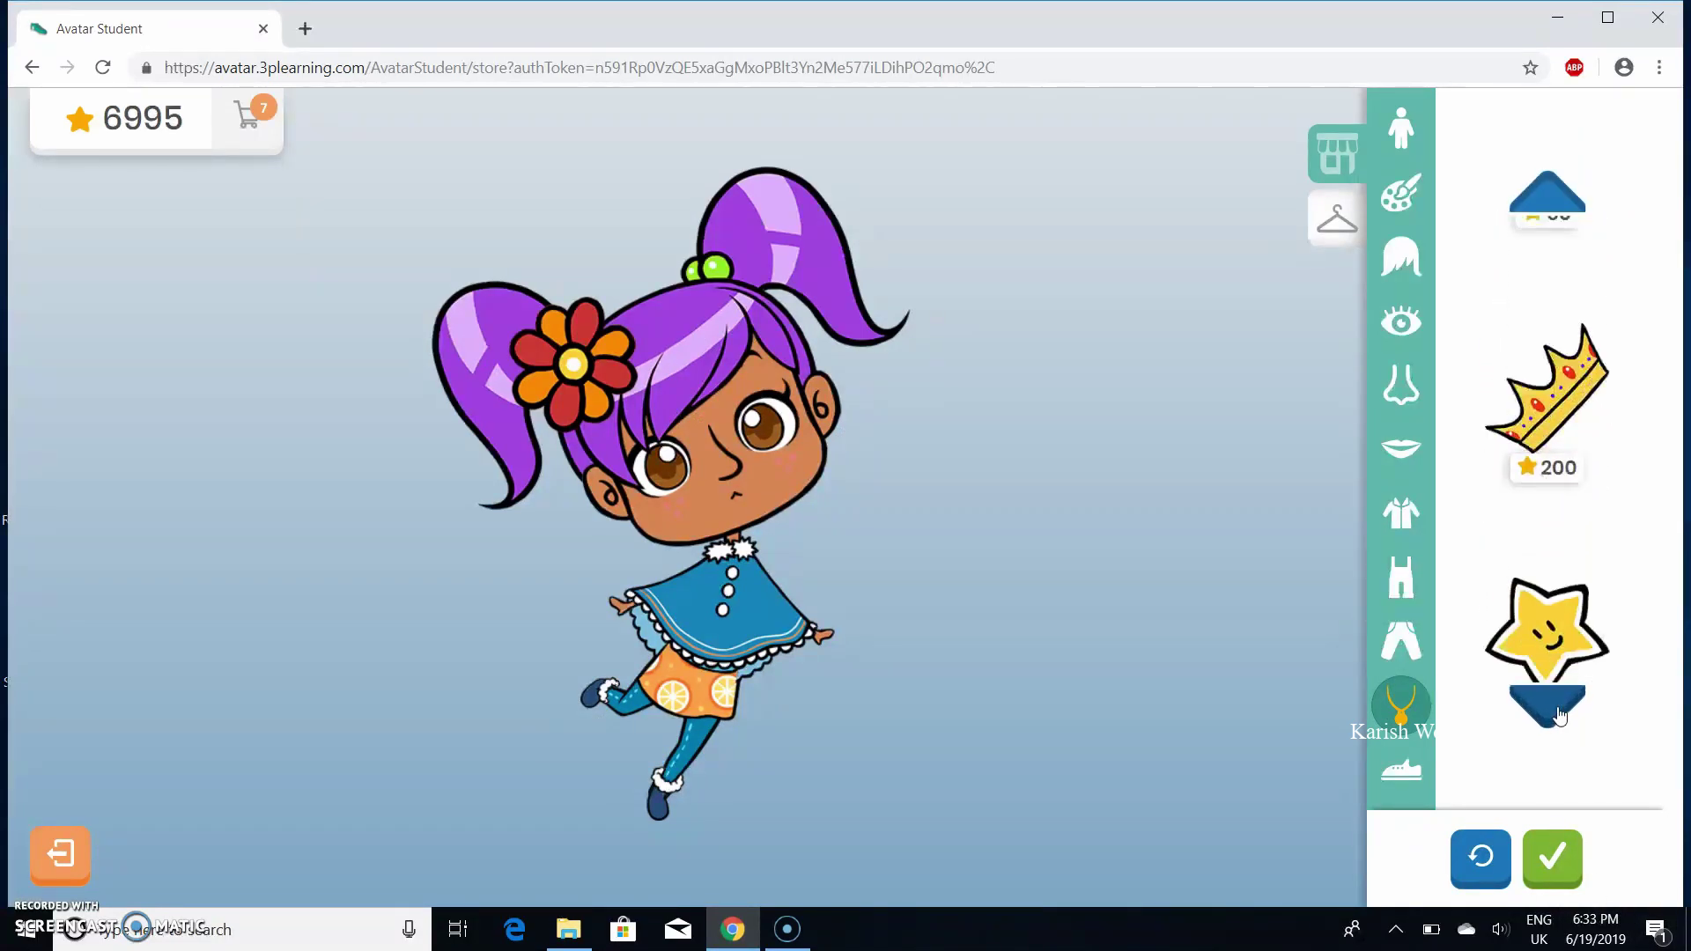
click(1556, 562)
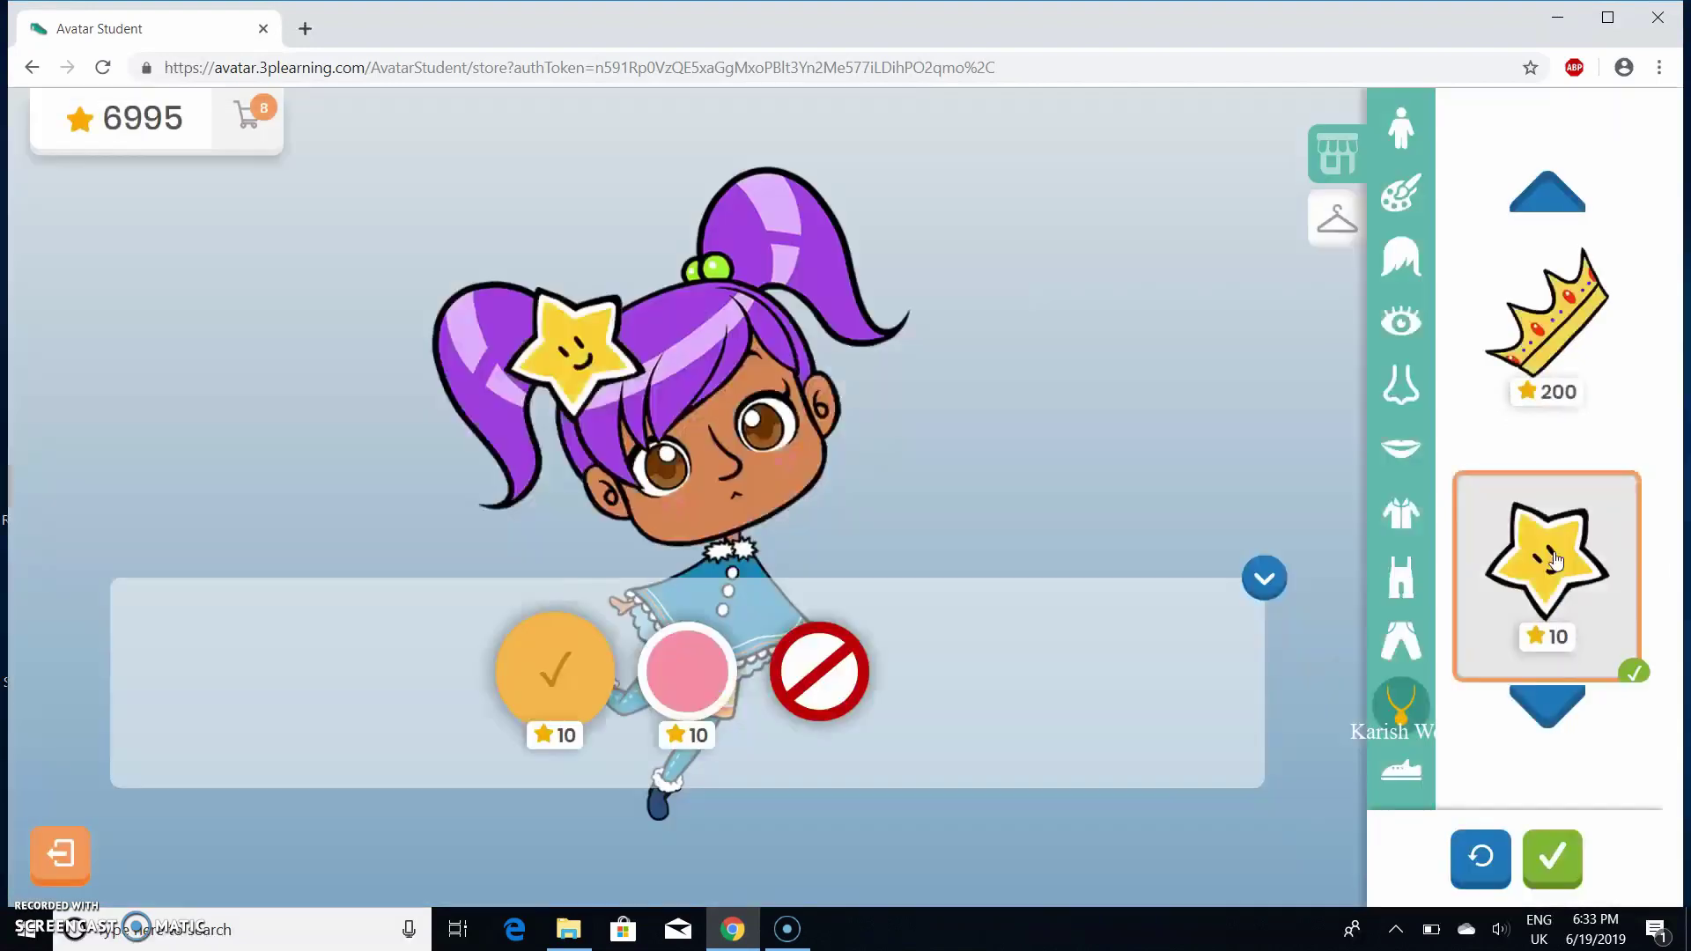
click(689, 678)
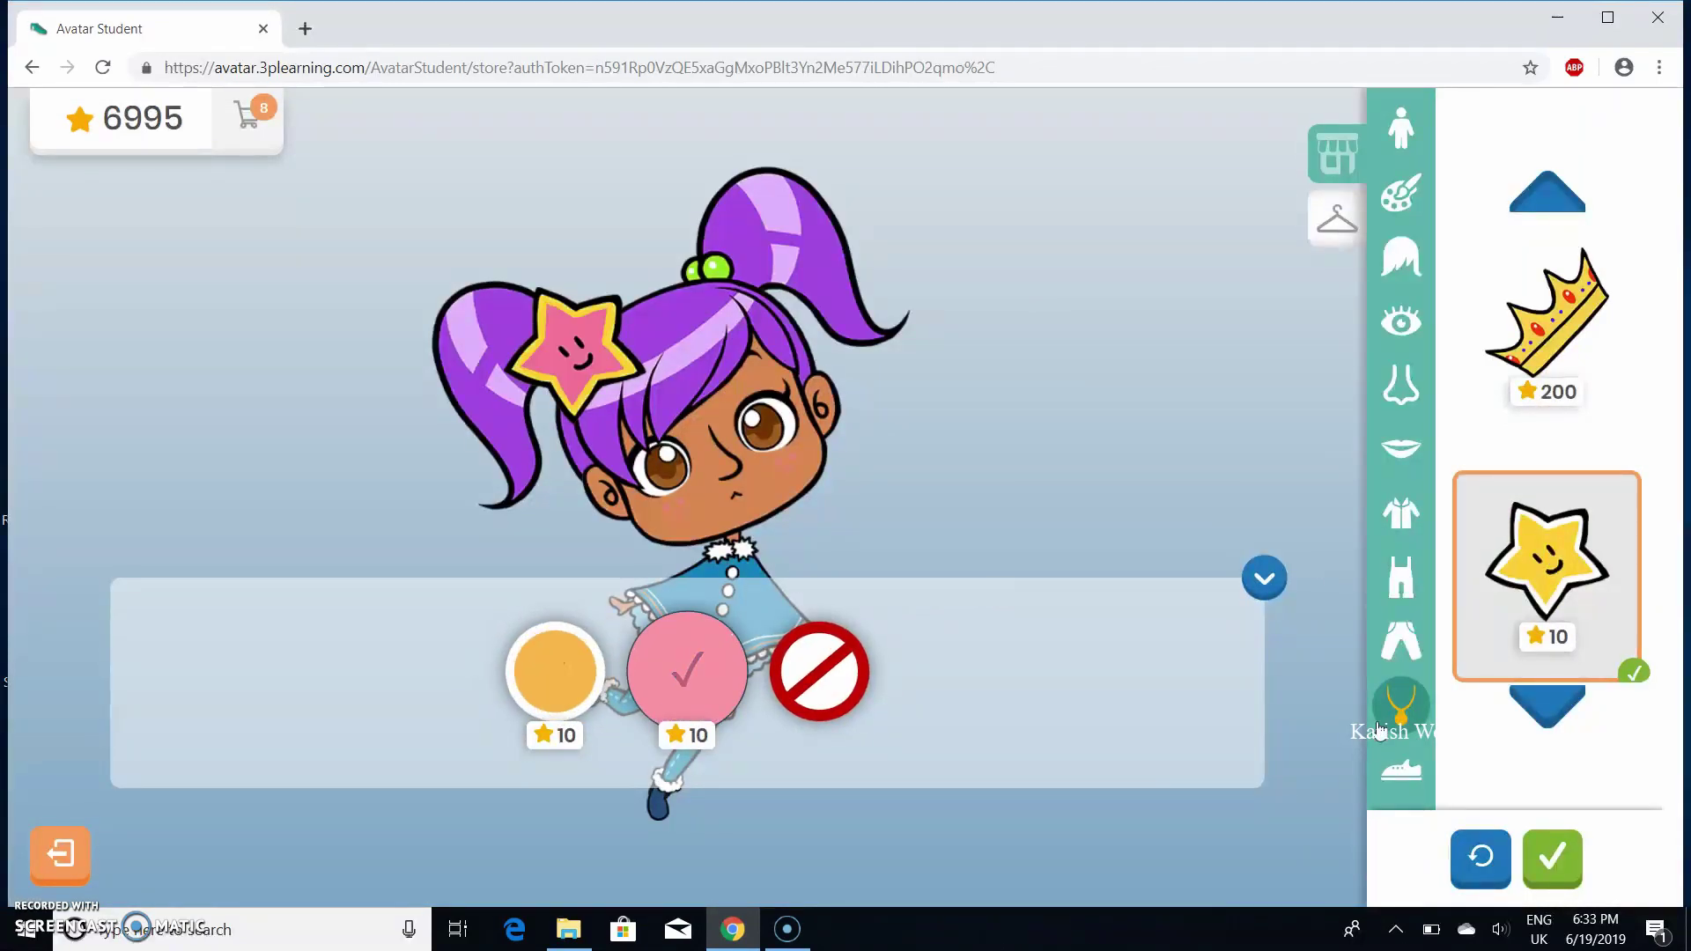
click(1264, 579)
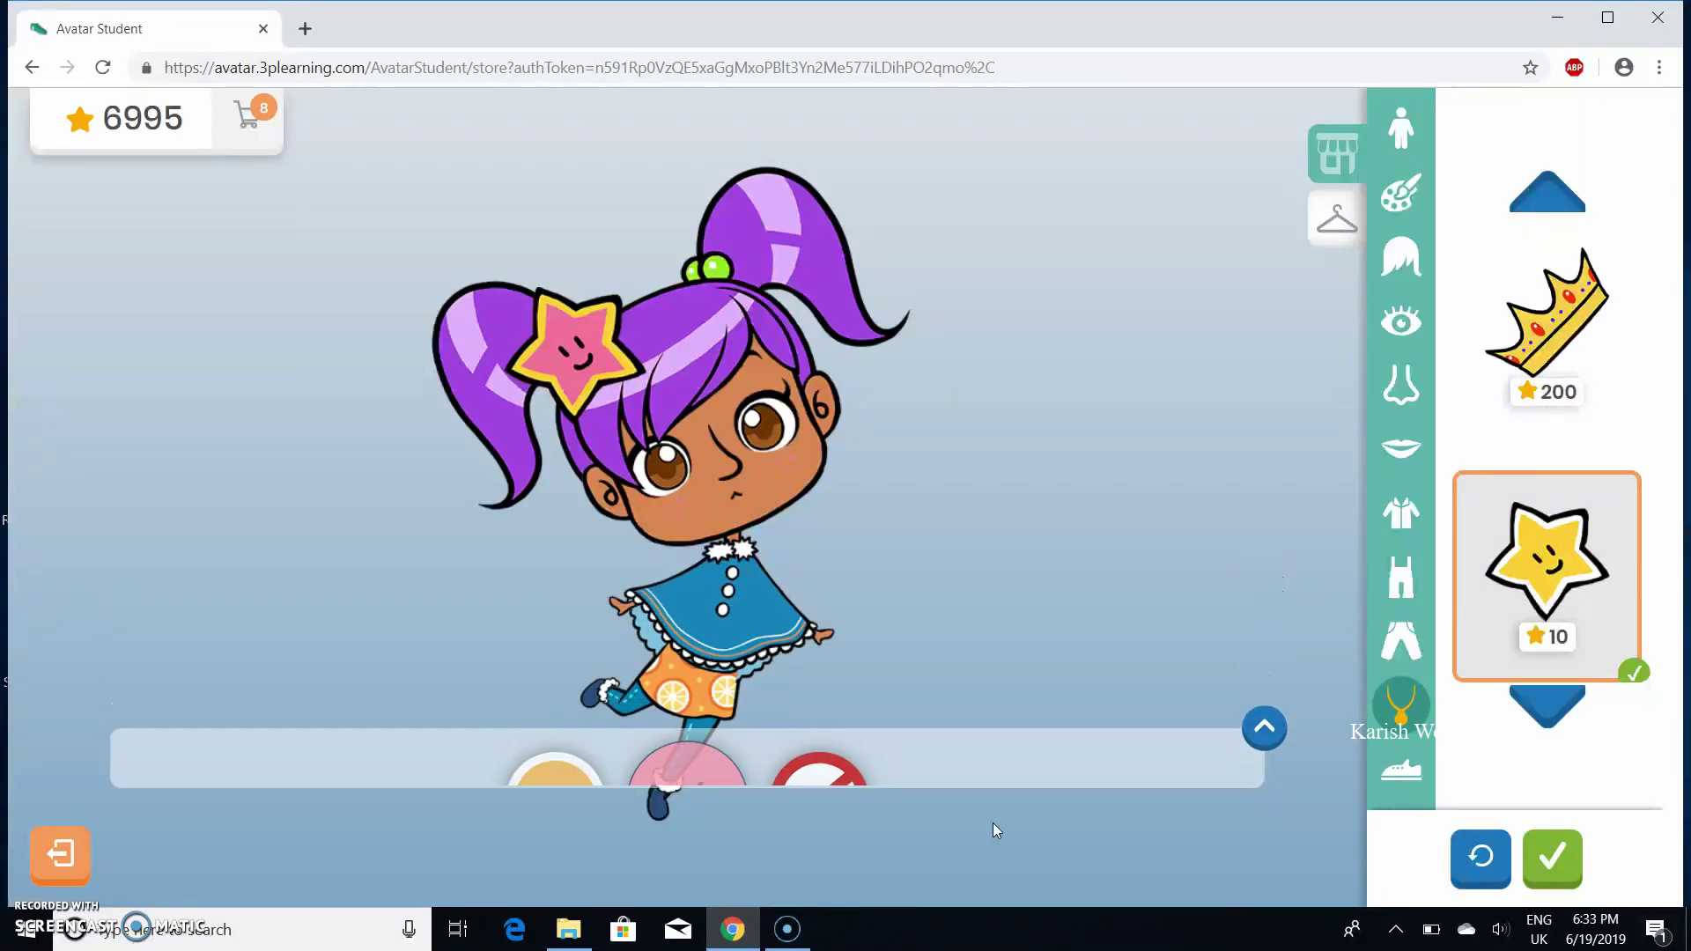
click(1405, 775)
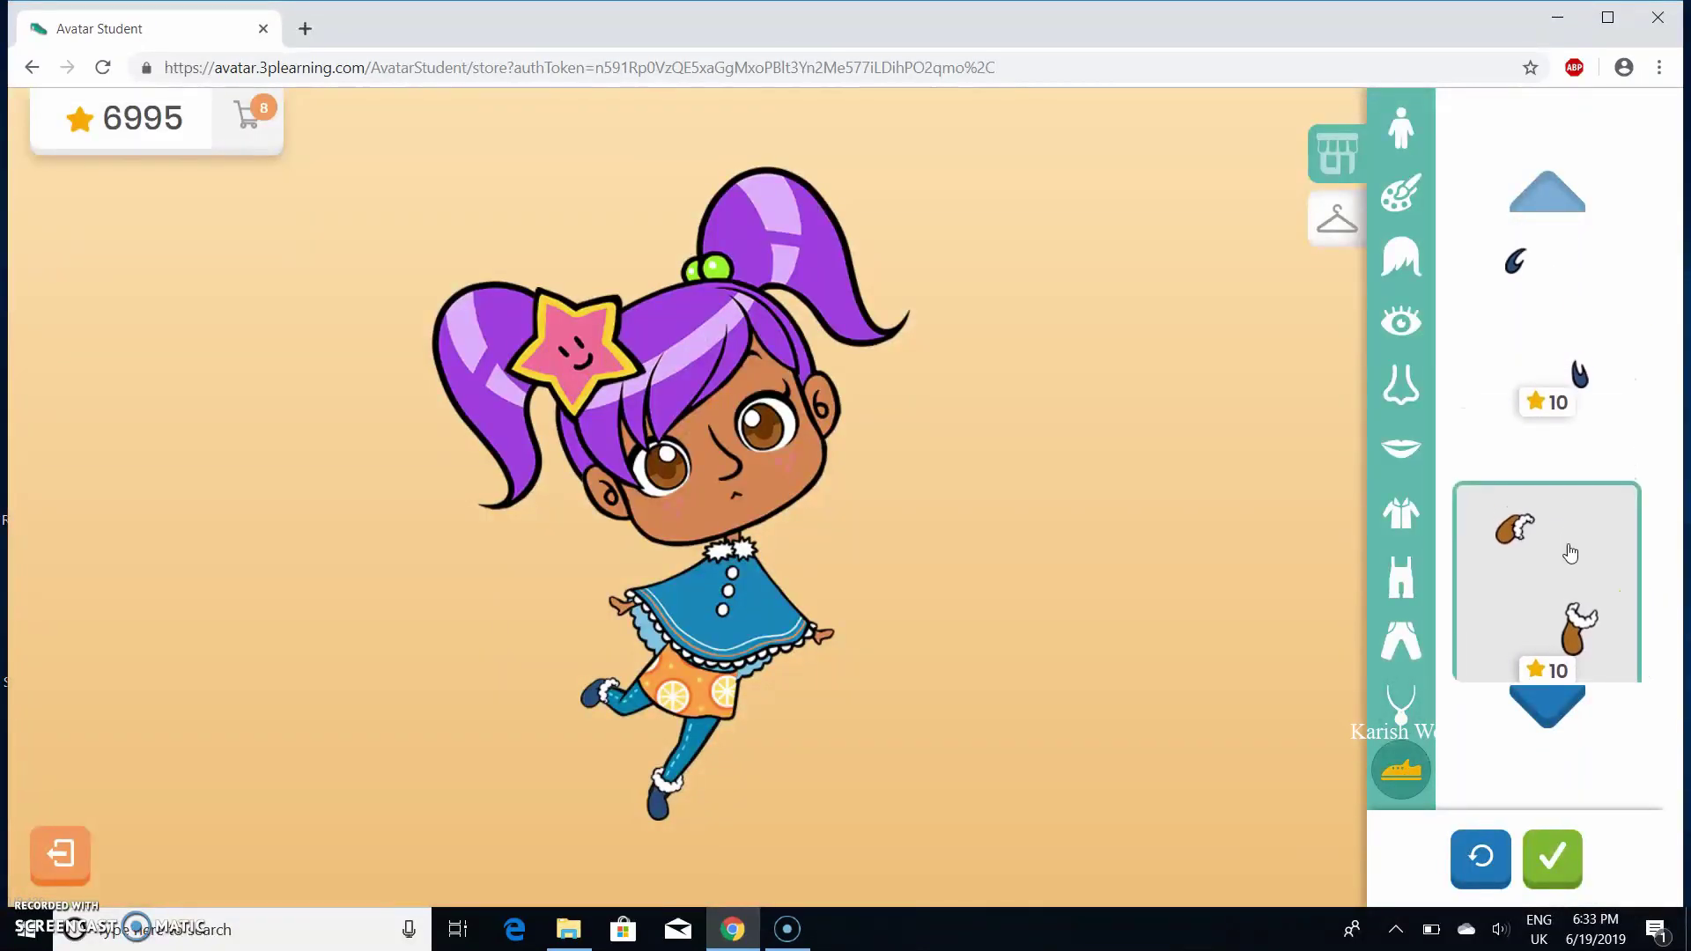
Step: Put the yellow sneakers on the avatar and start buying the nine cart items
click(1541, 707)
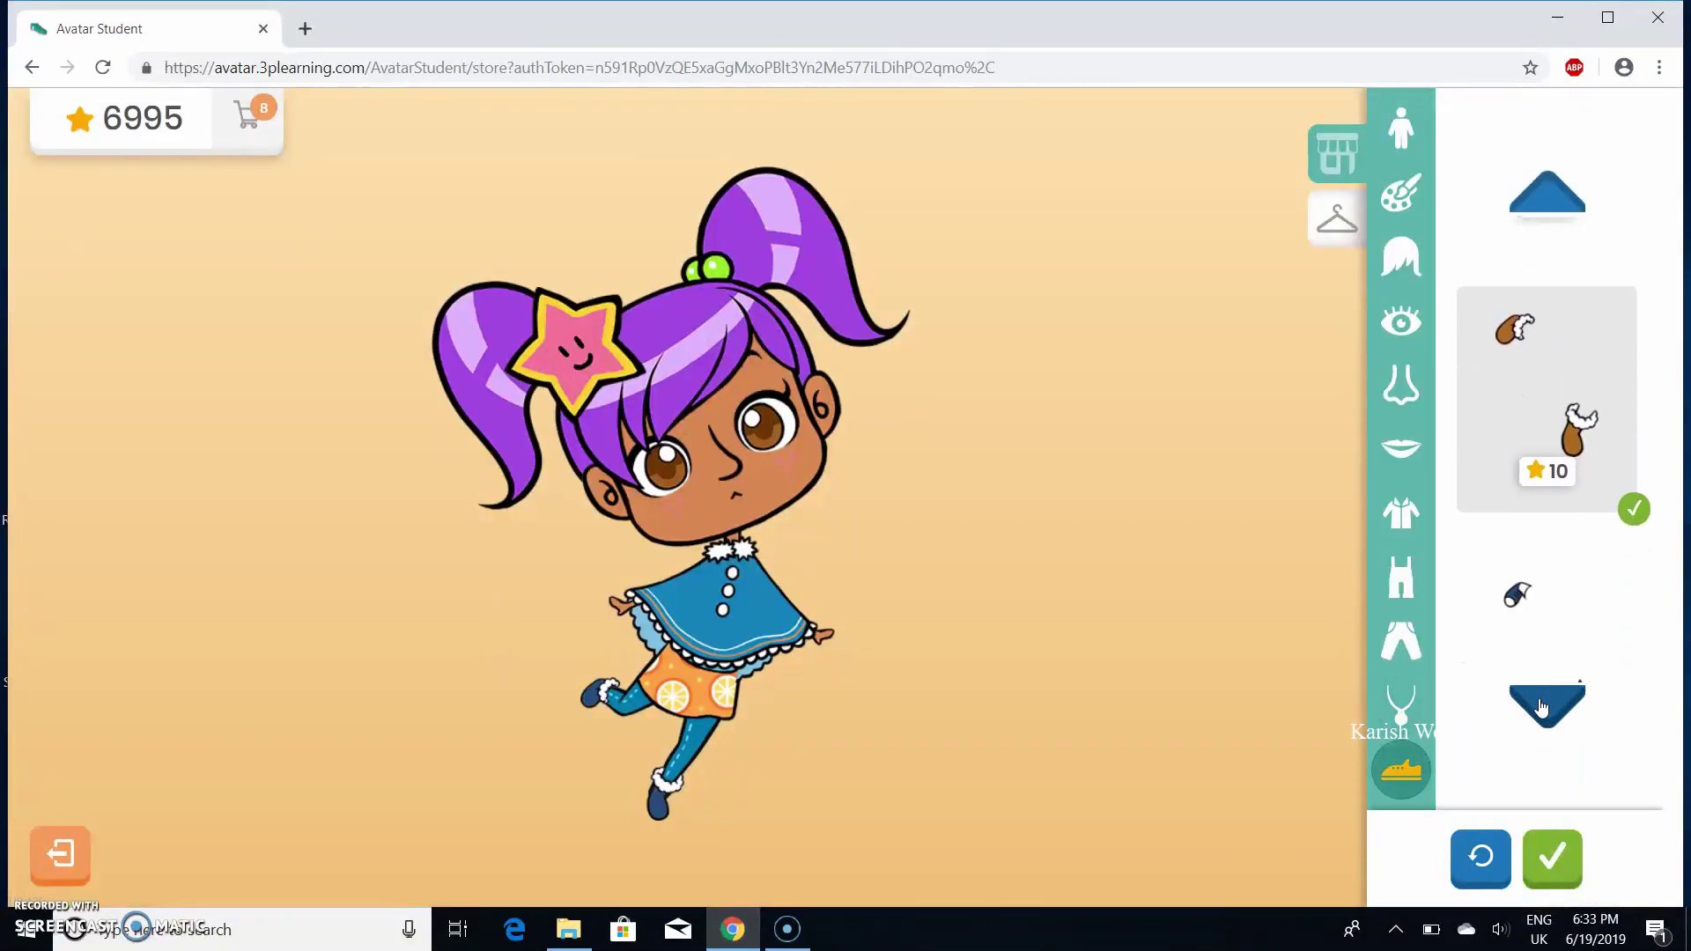
click(1552, 588)
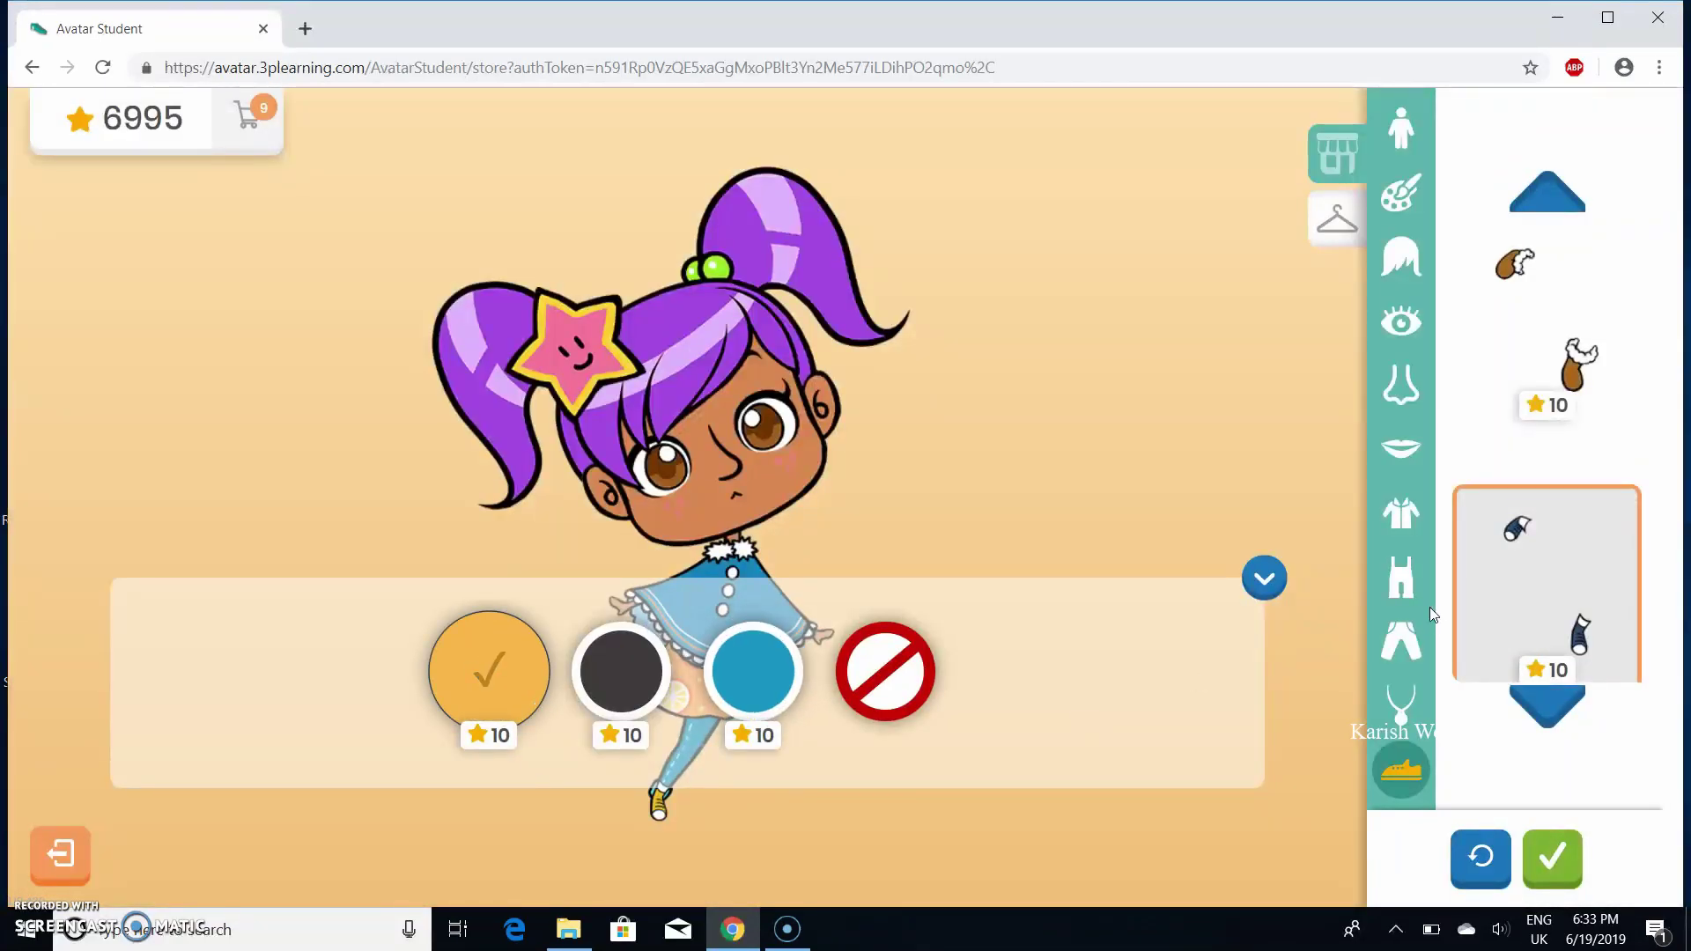
click(1264, 579)
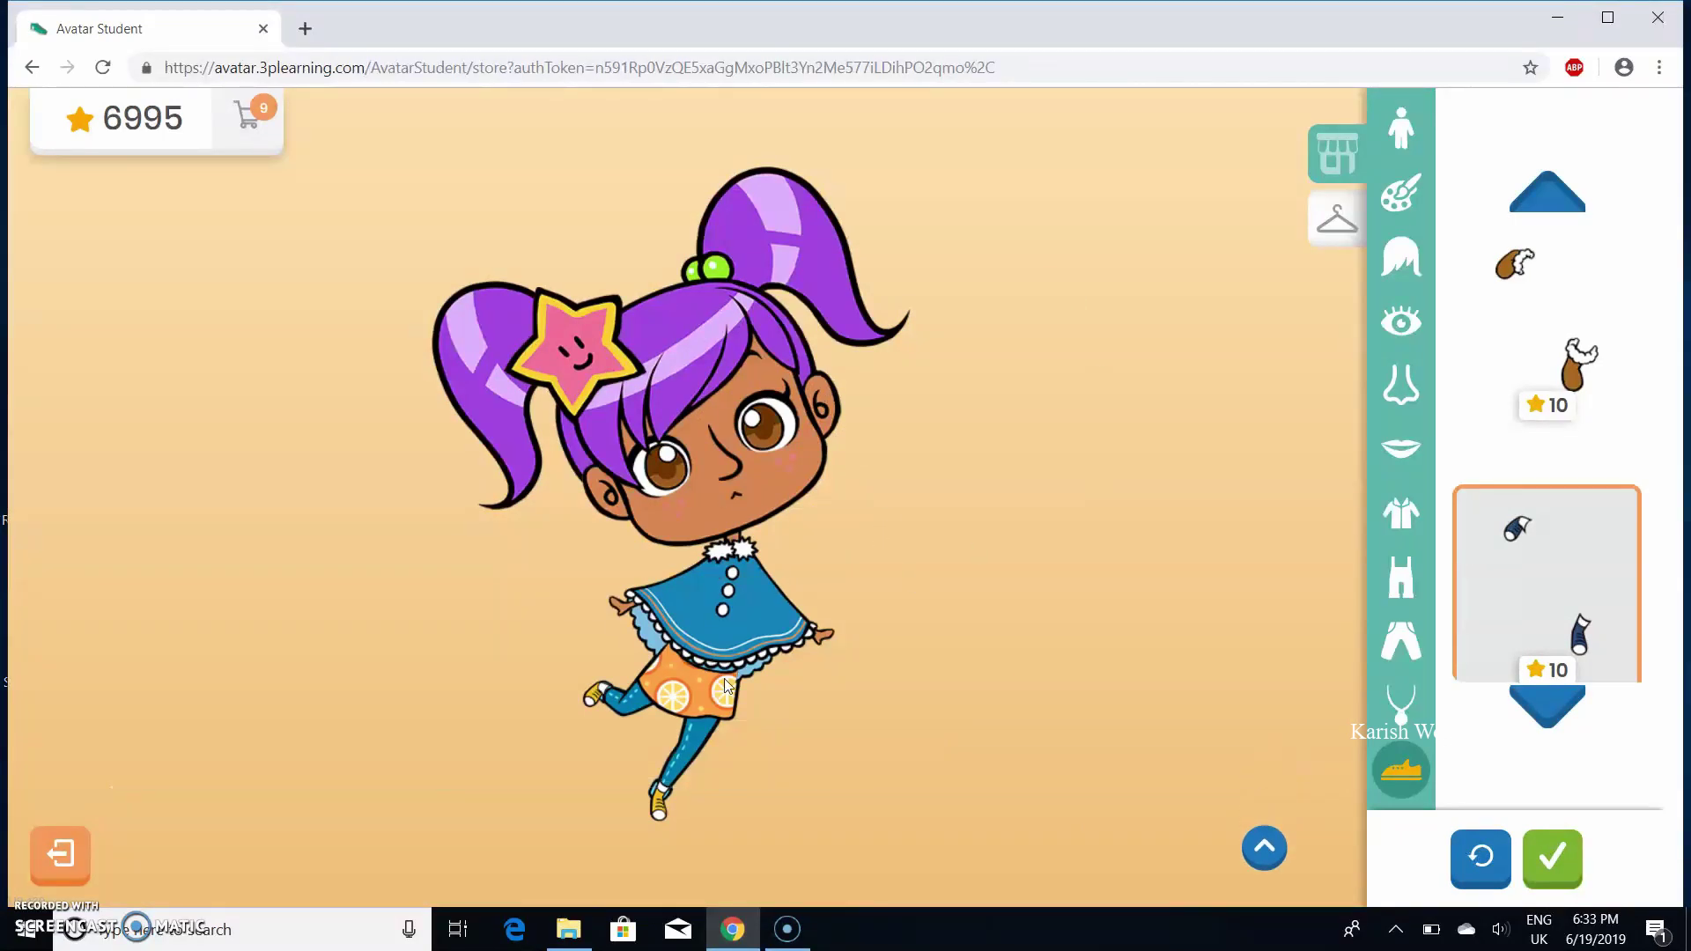
click(1559, 863)
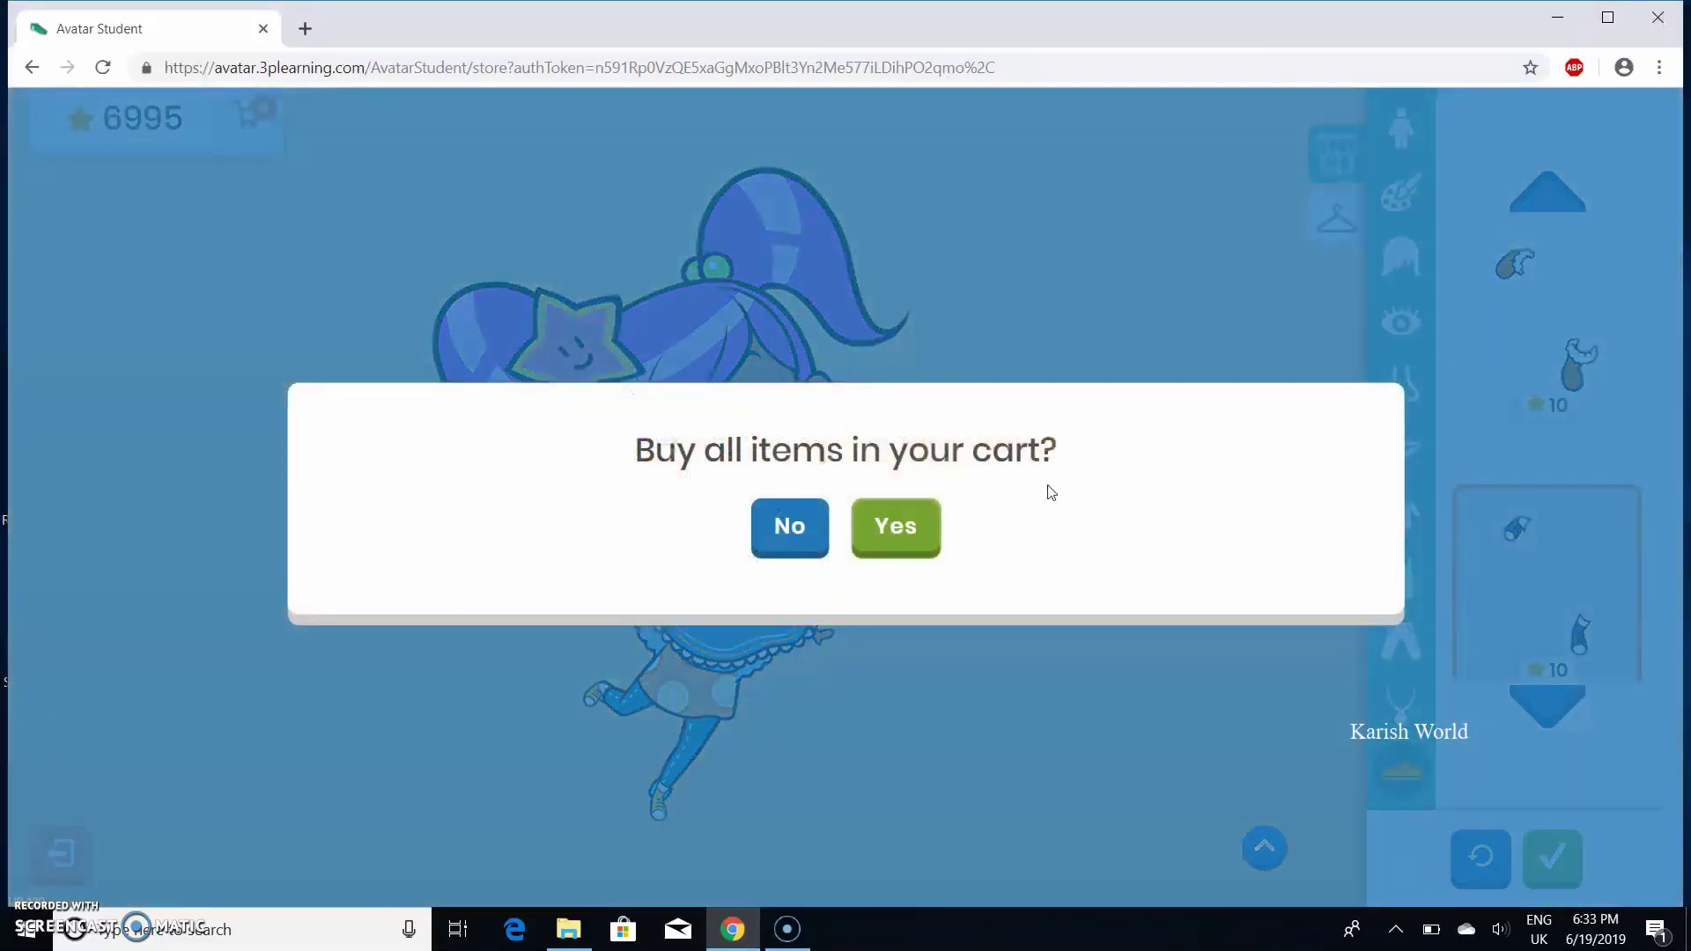
Step: Confirm buying all cart items, save the avatar, and dismiss the saved confirmation
click(890, 543)
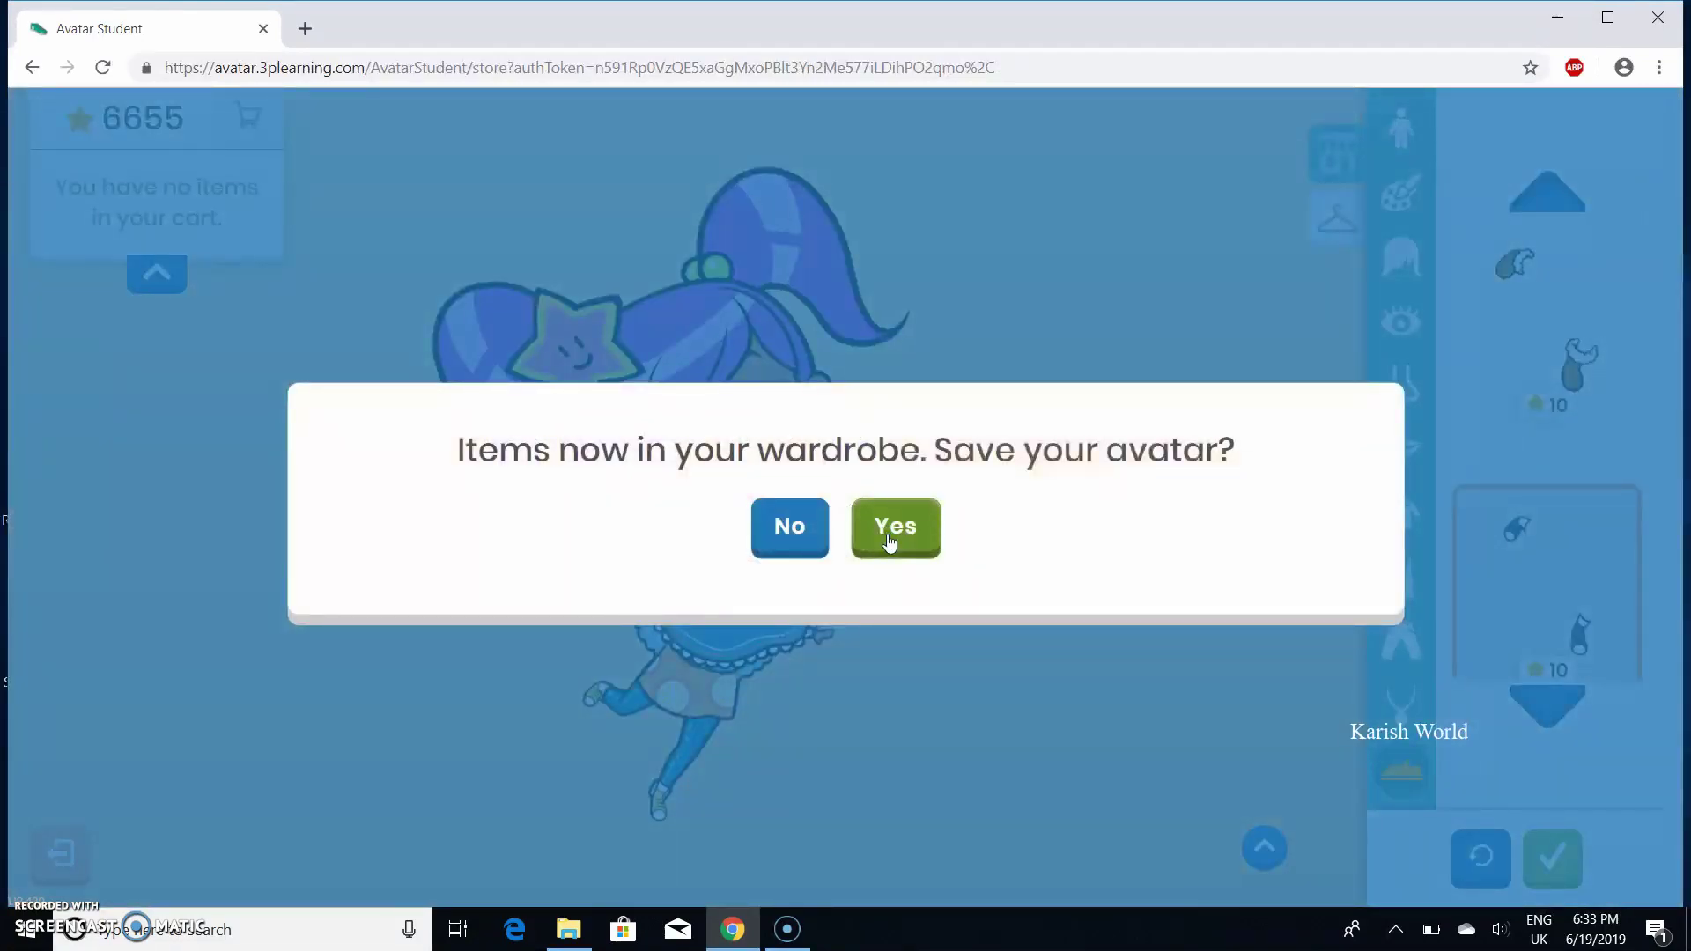
click(890, 542)
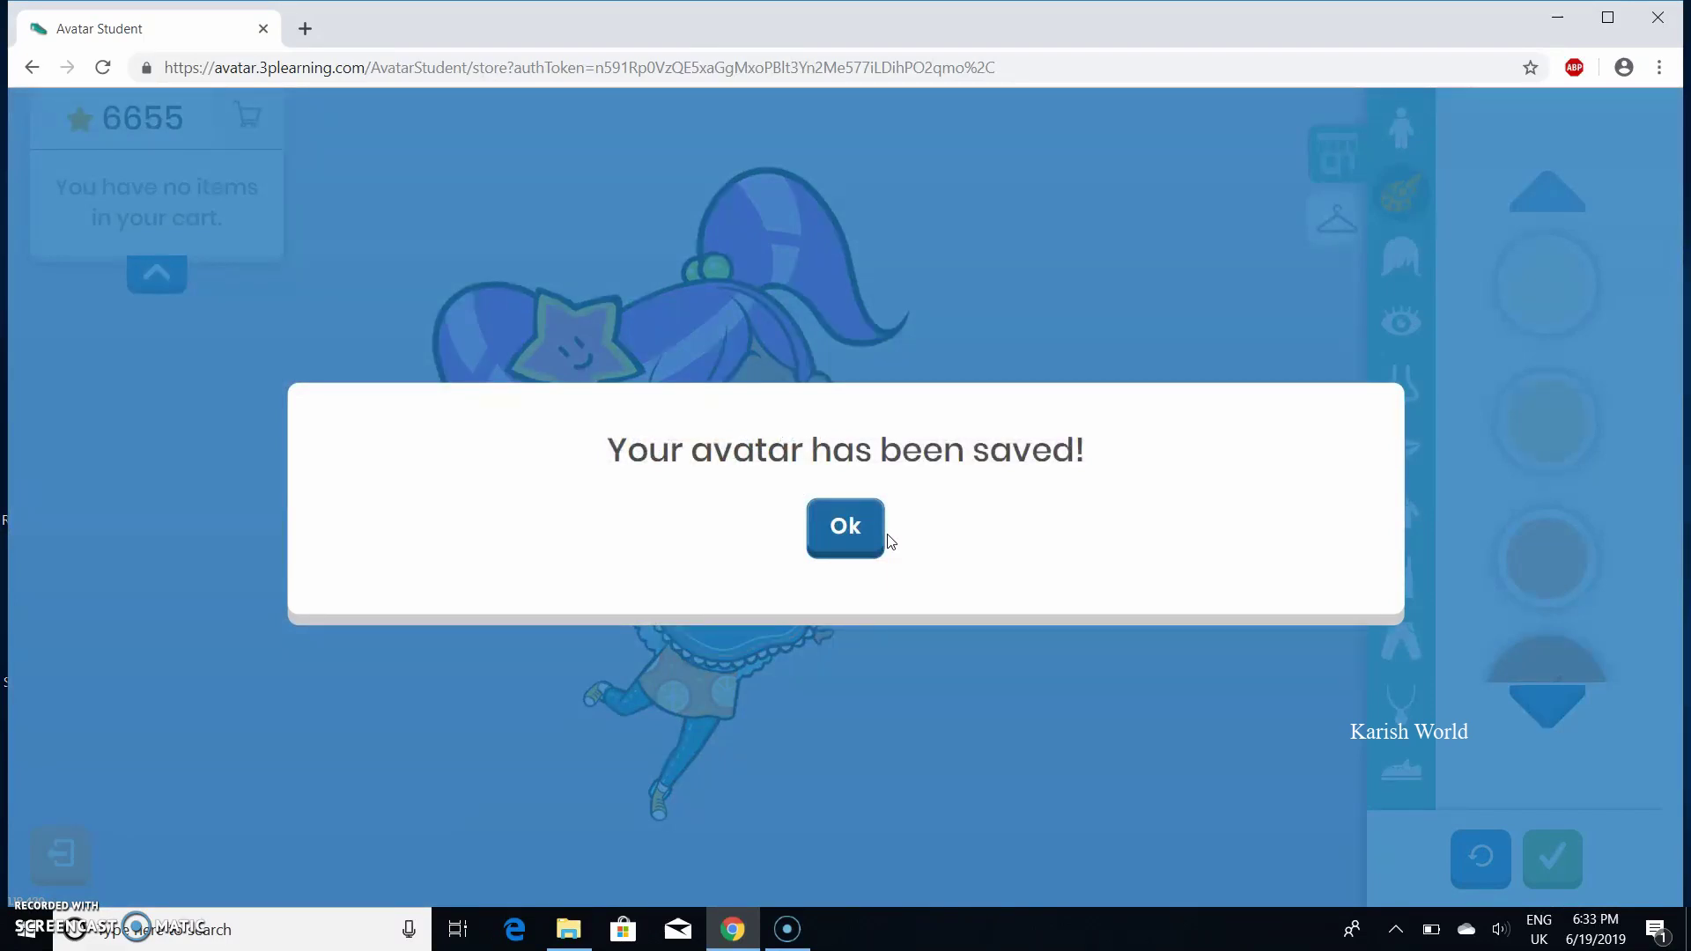
click(866, 539)
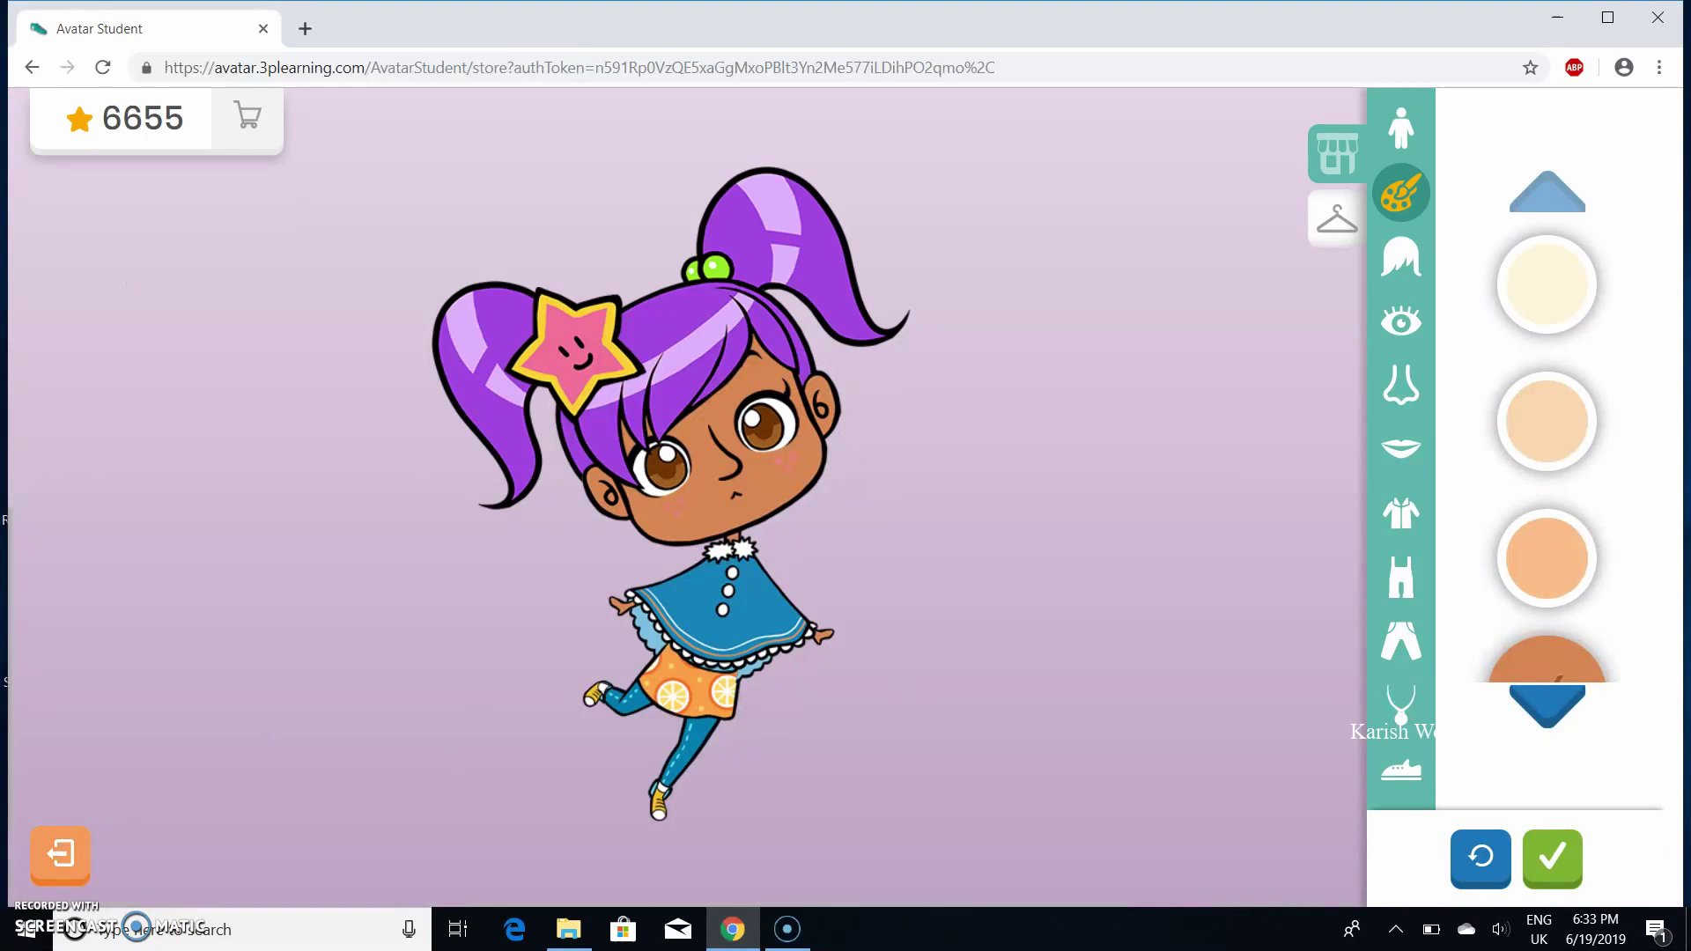
Step: Exit the avatar store back to the Mathletics student home page
click(60, 853)
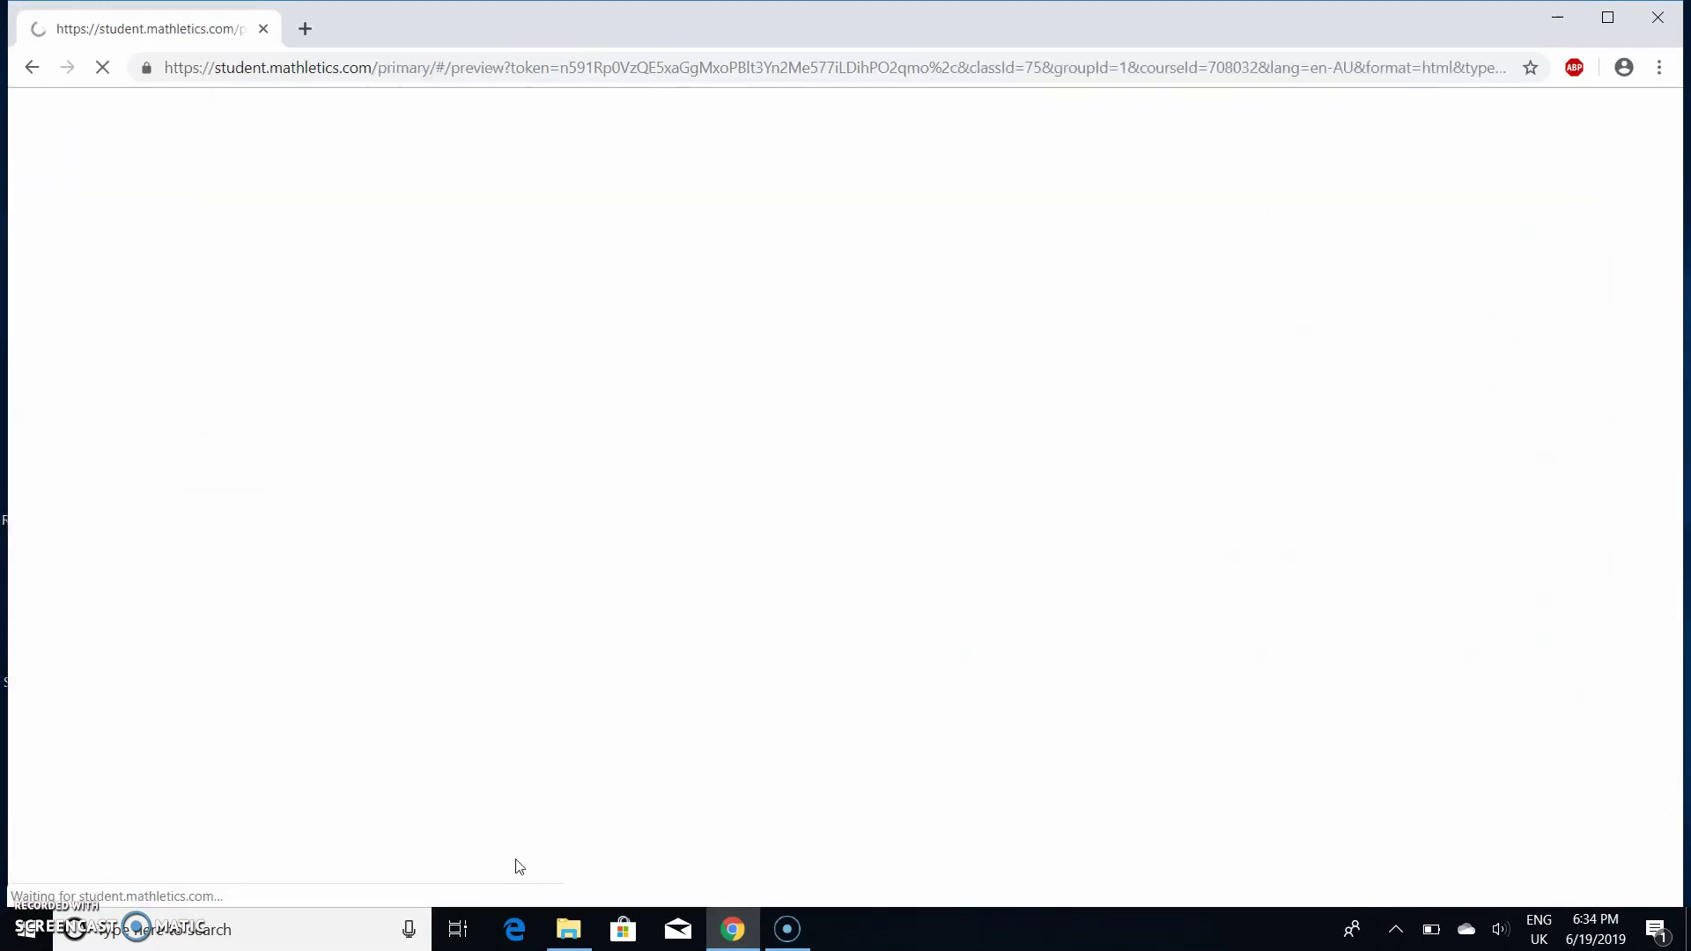